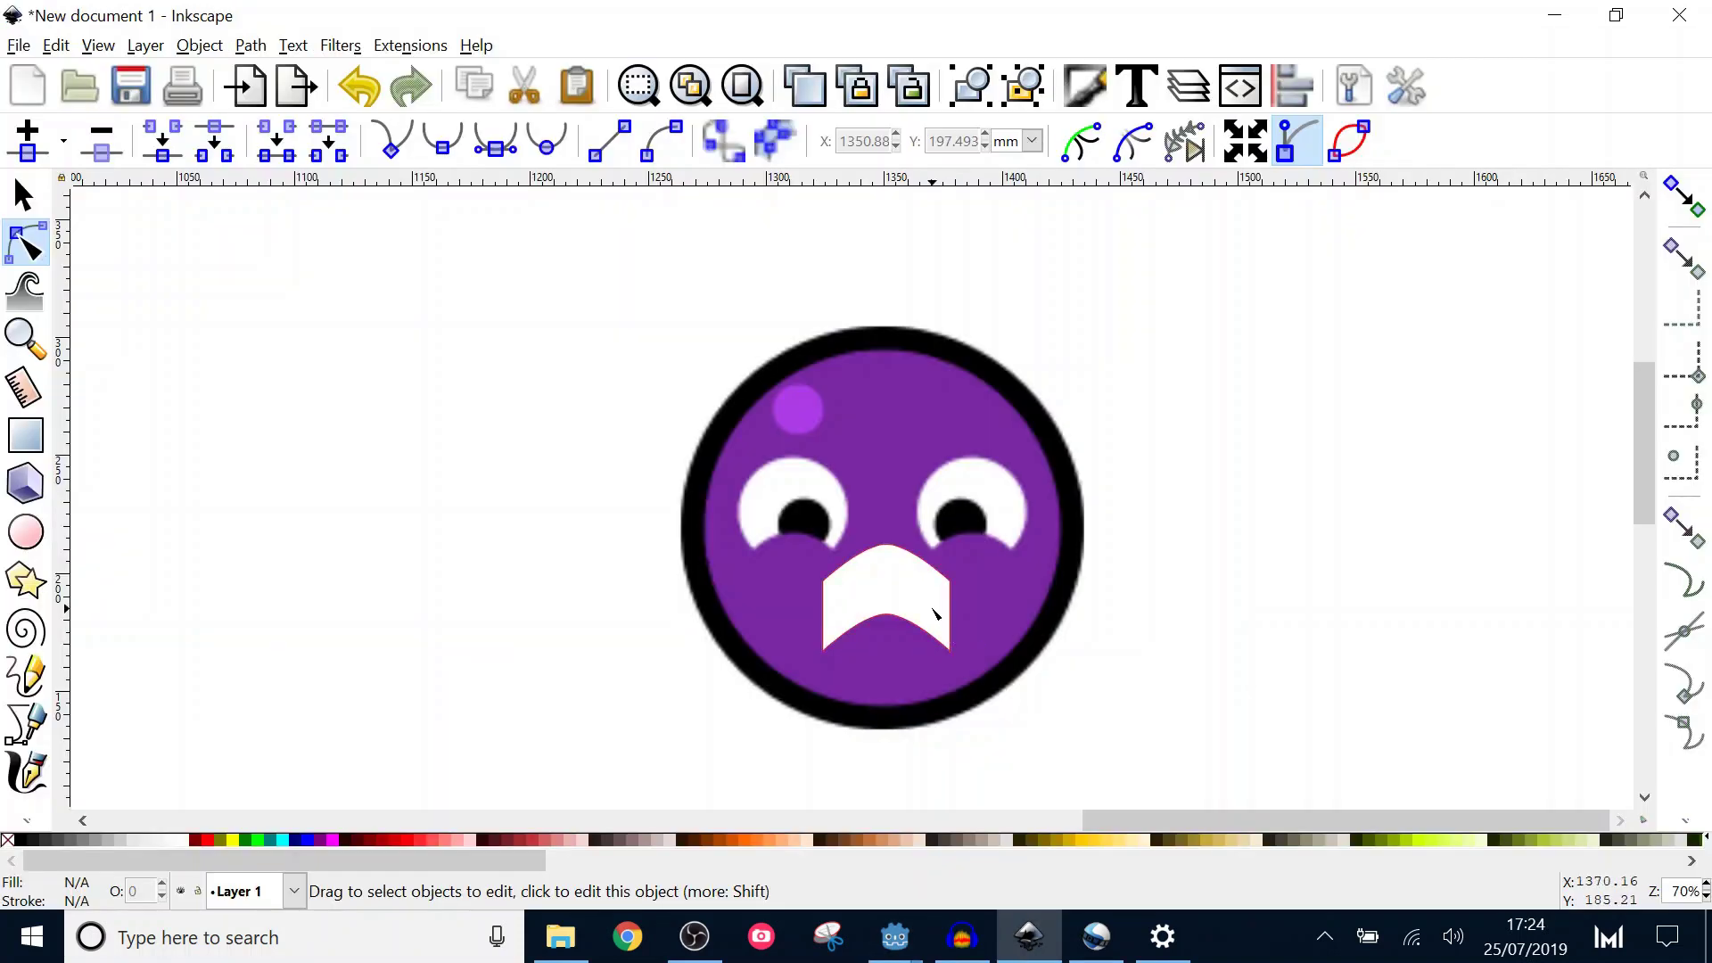
Select the mouth path and box-select its top and bottom middle nodes.
left_click(935, 613)
left_click_drag(863, 520, 887, 810)
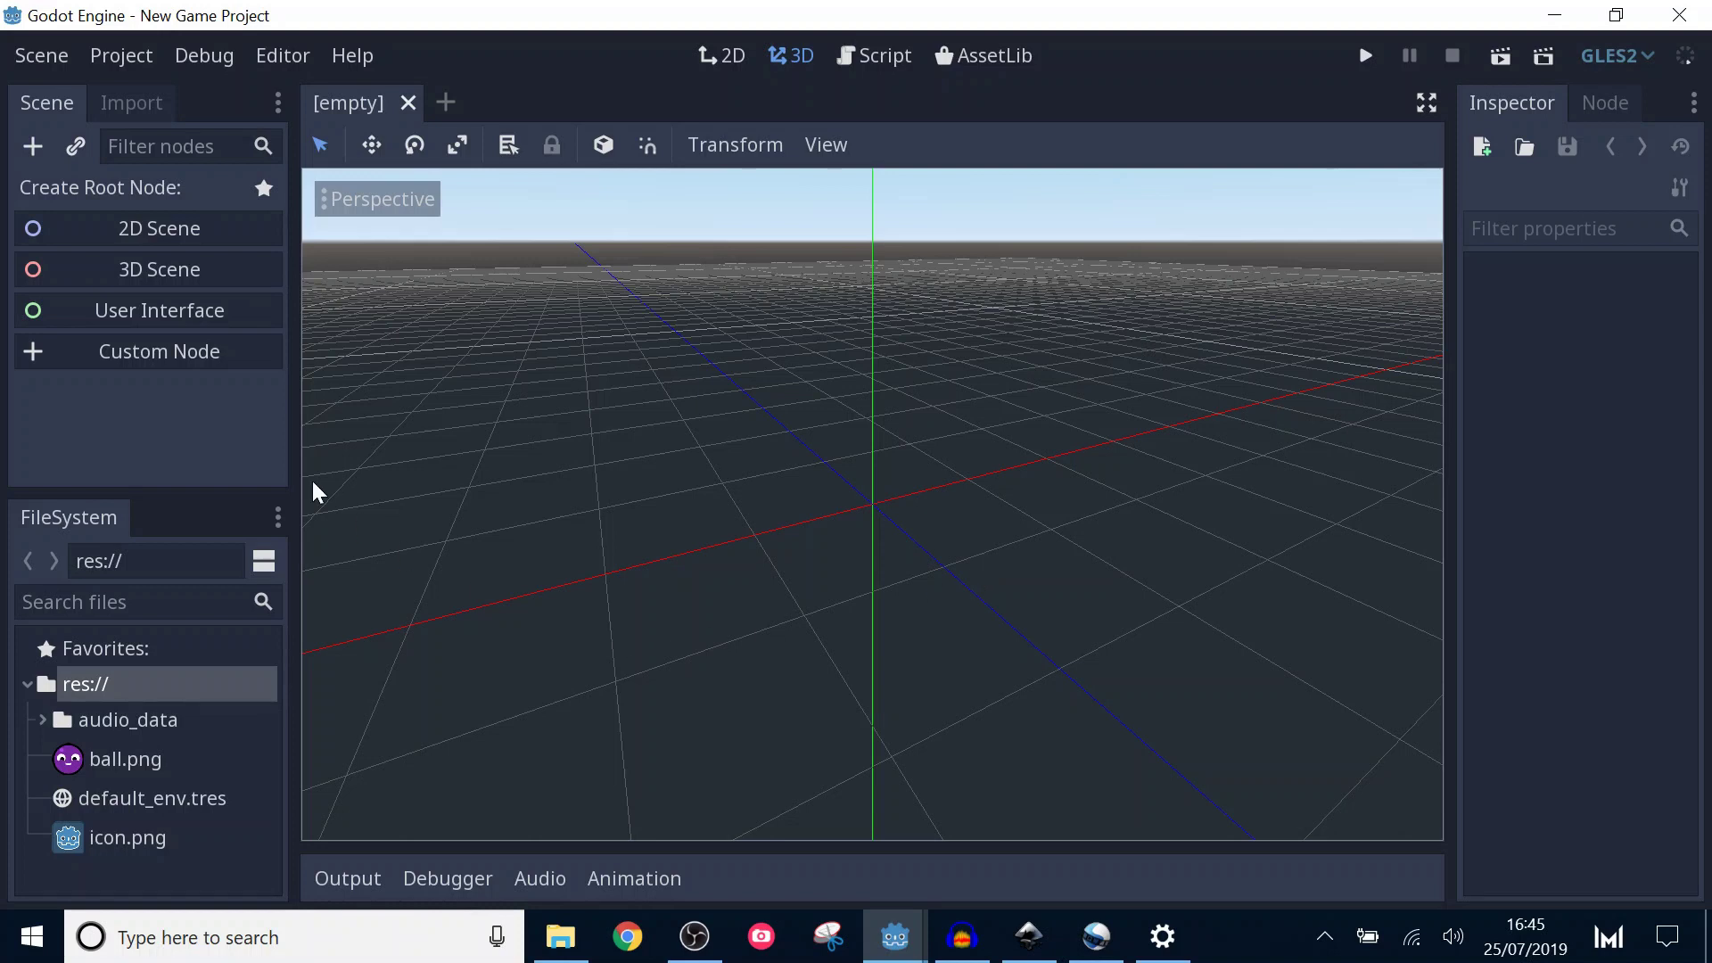
Create a 2D Scene root node and rename it to Ball.
left_click(162, 234)
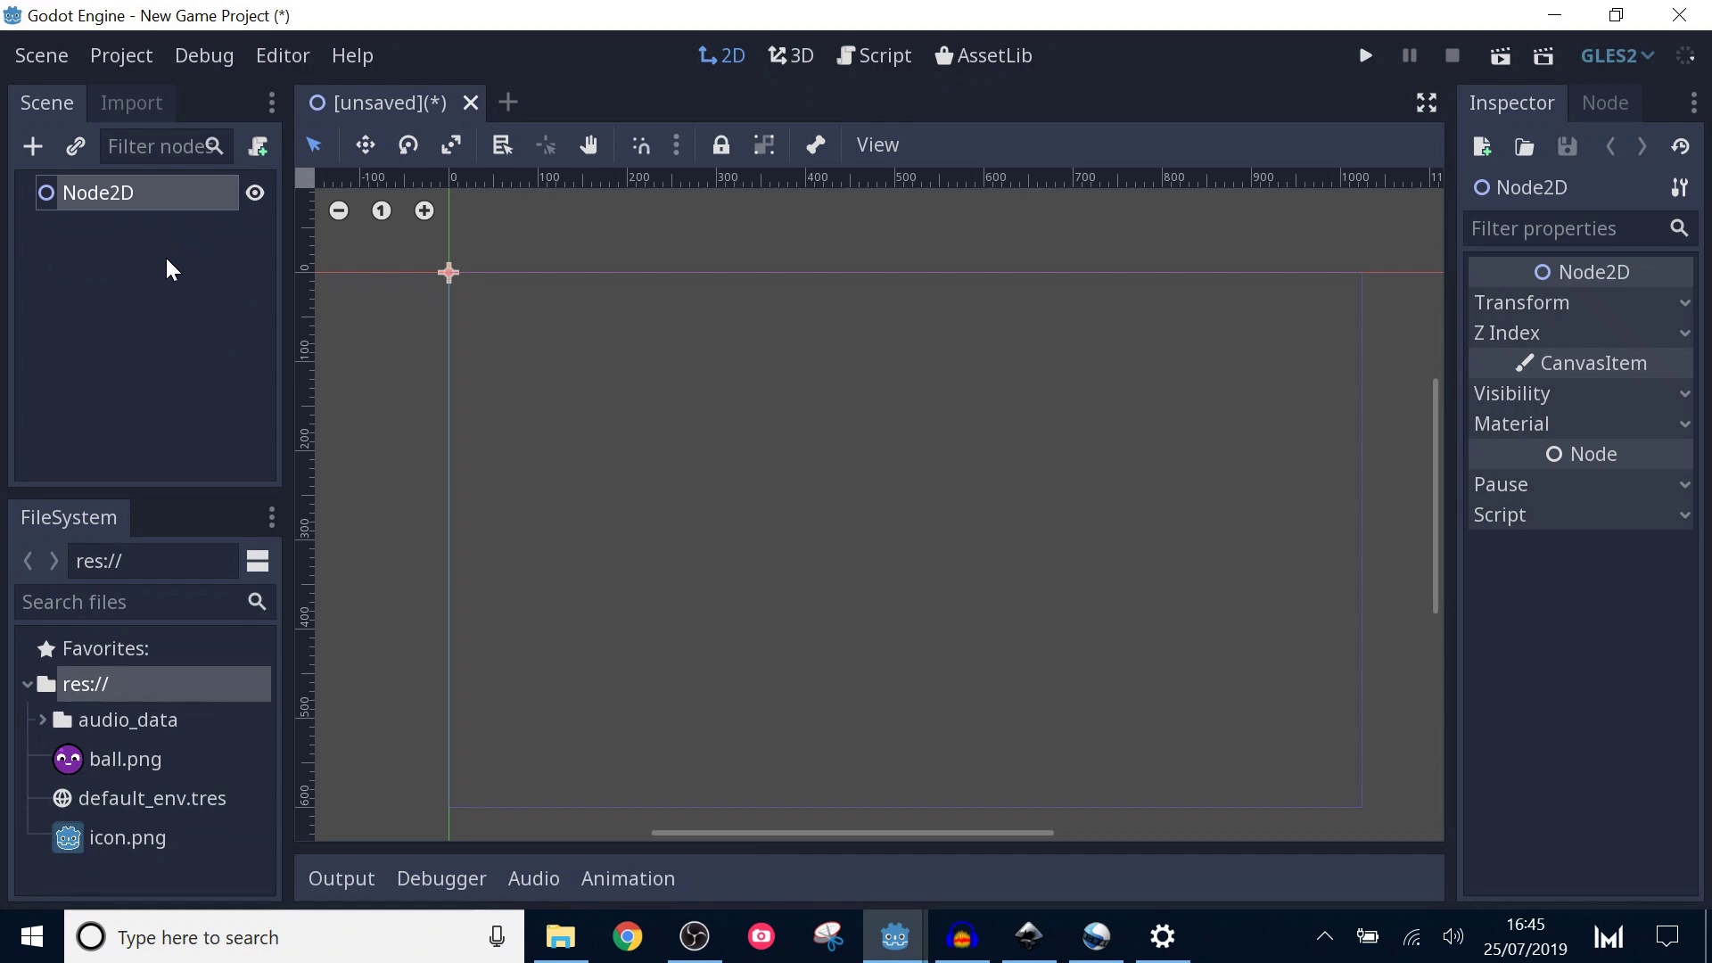
double_click(155, 191)
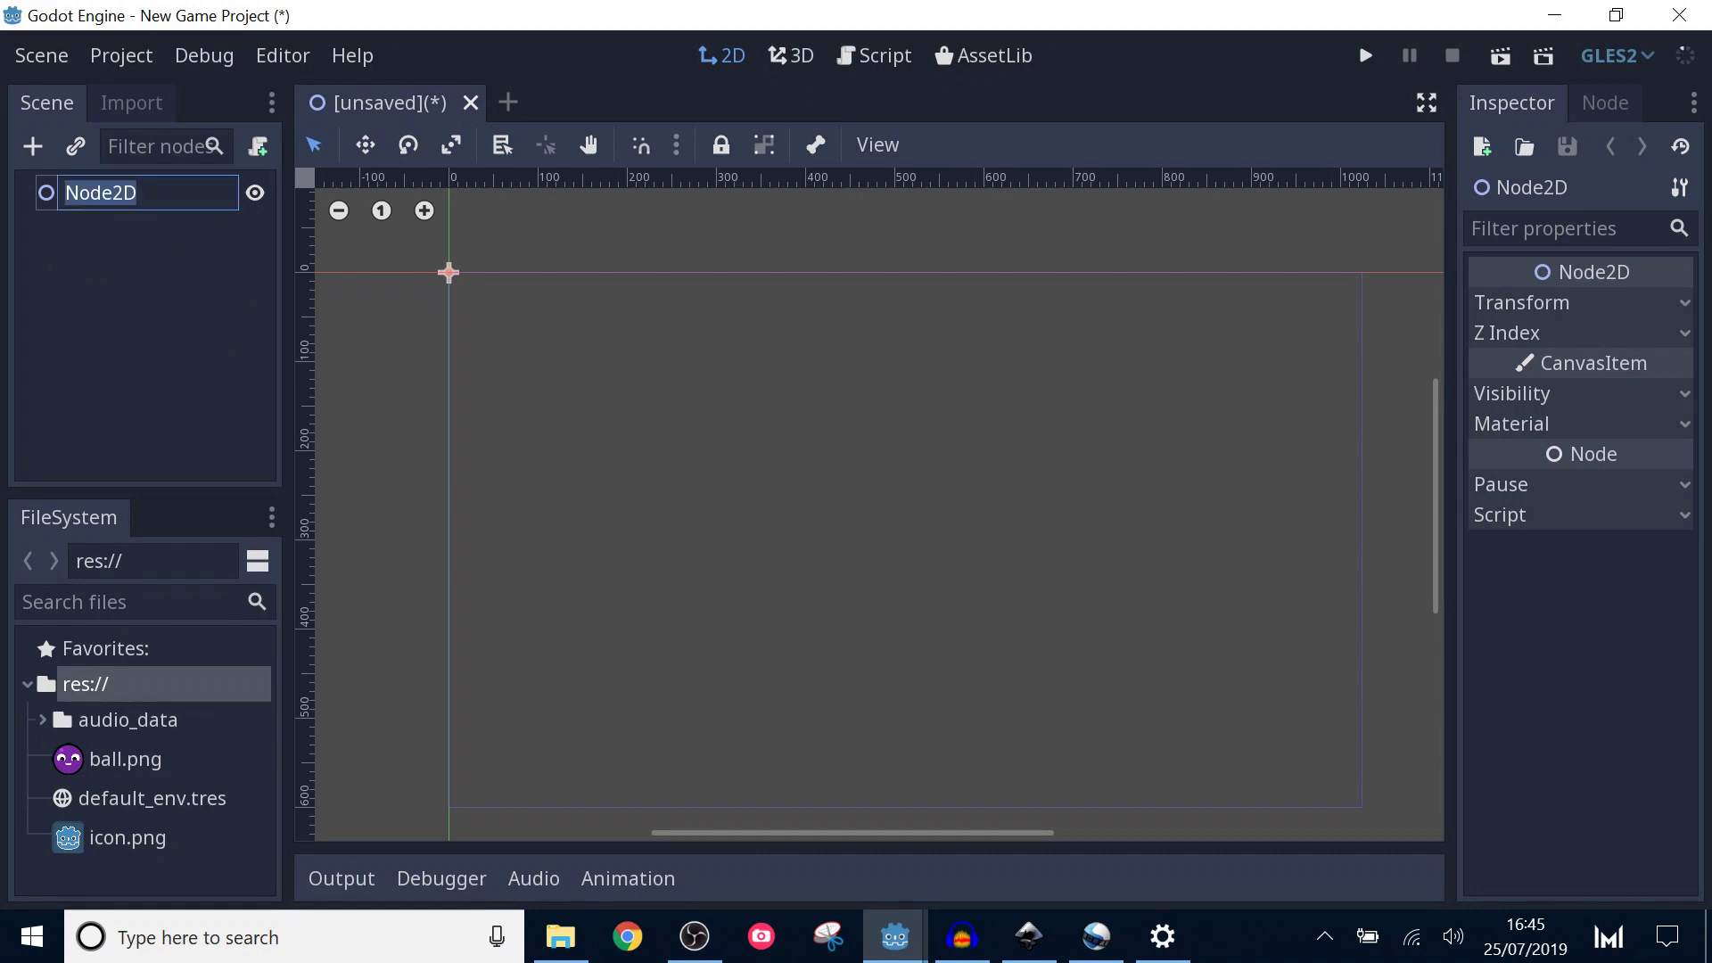
type("Ball")
key("Return")
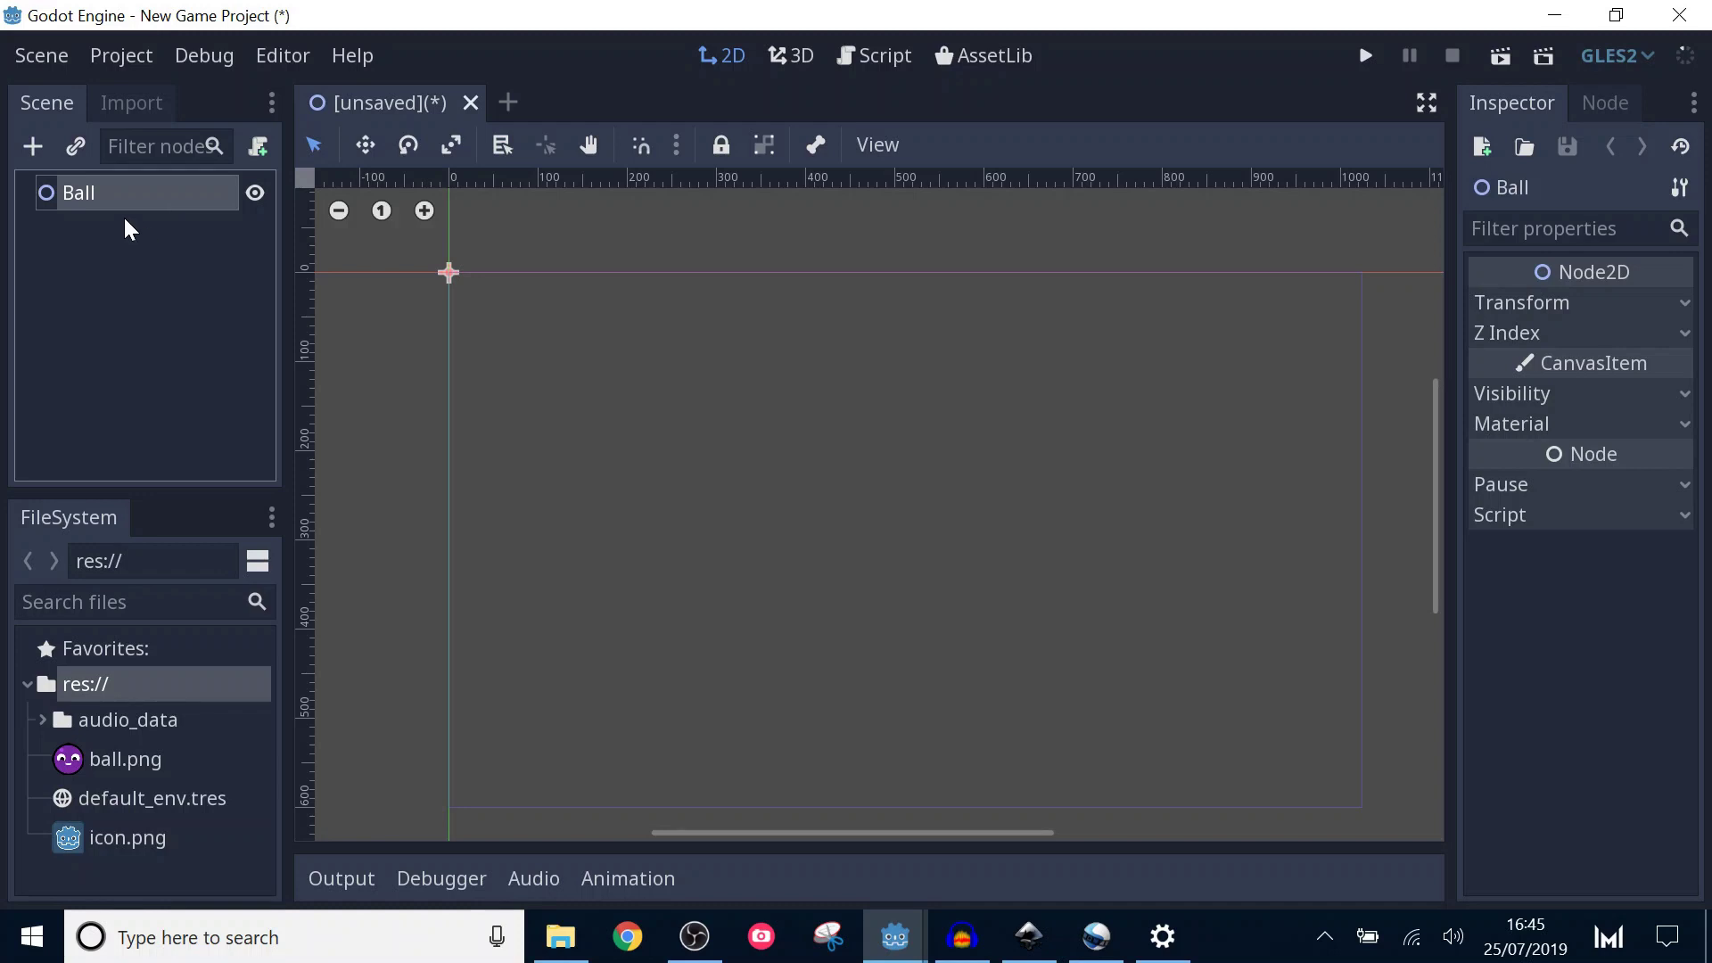
Add a Sprite child under Ball and set ball.png as its Texture.
left_click(33, 146)
type("Spri")
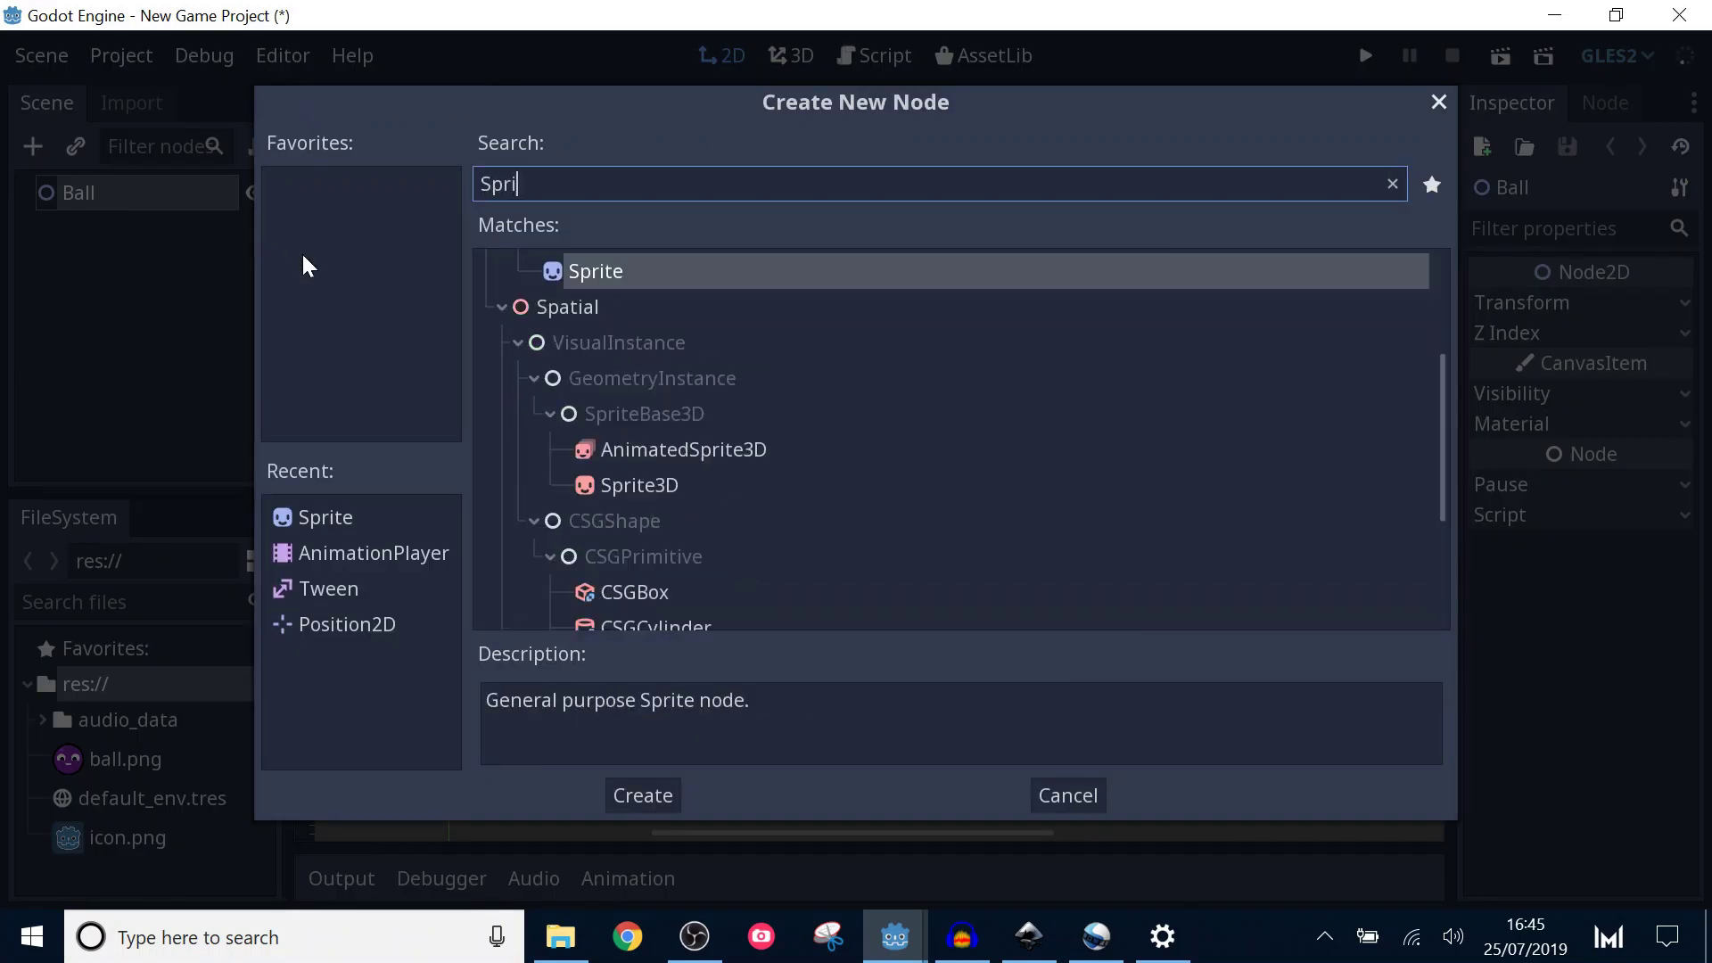
key("Return")
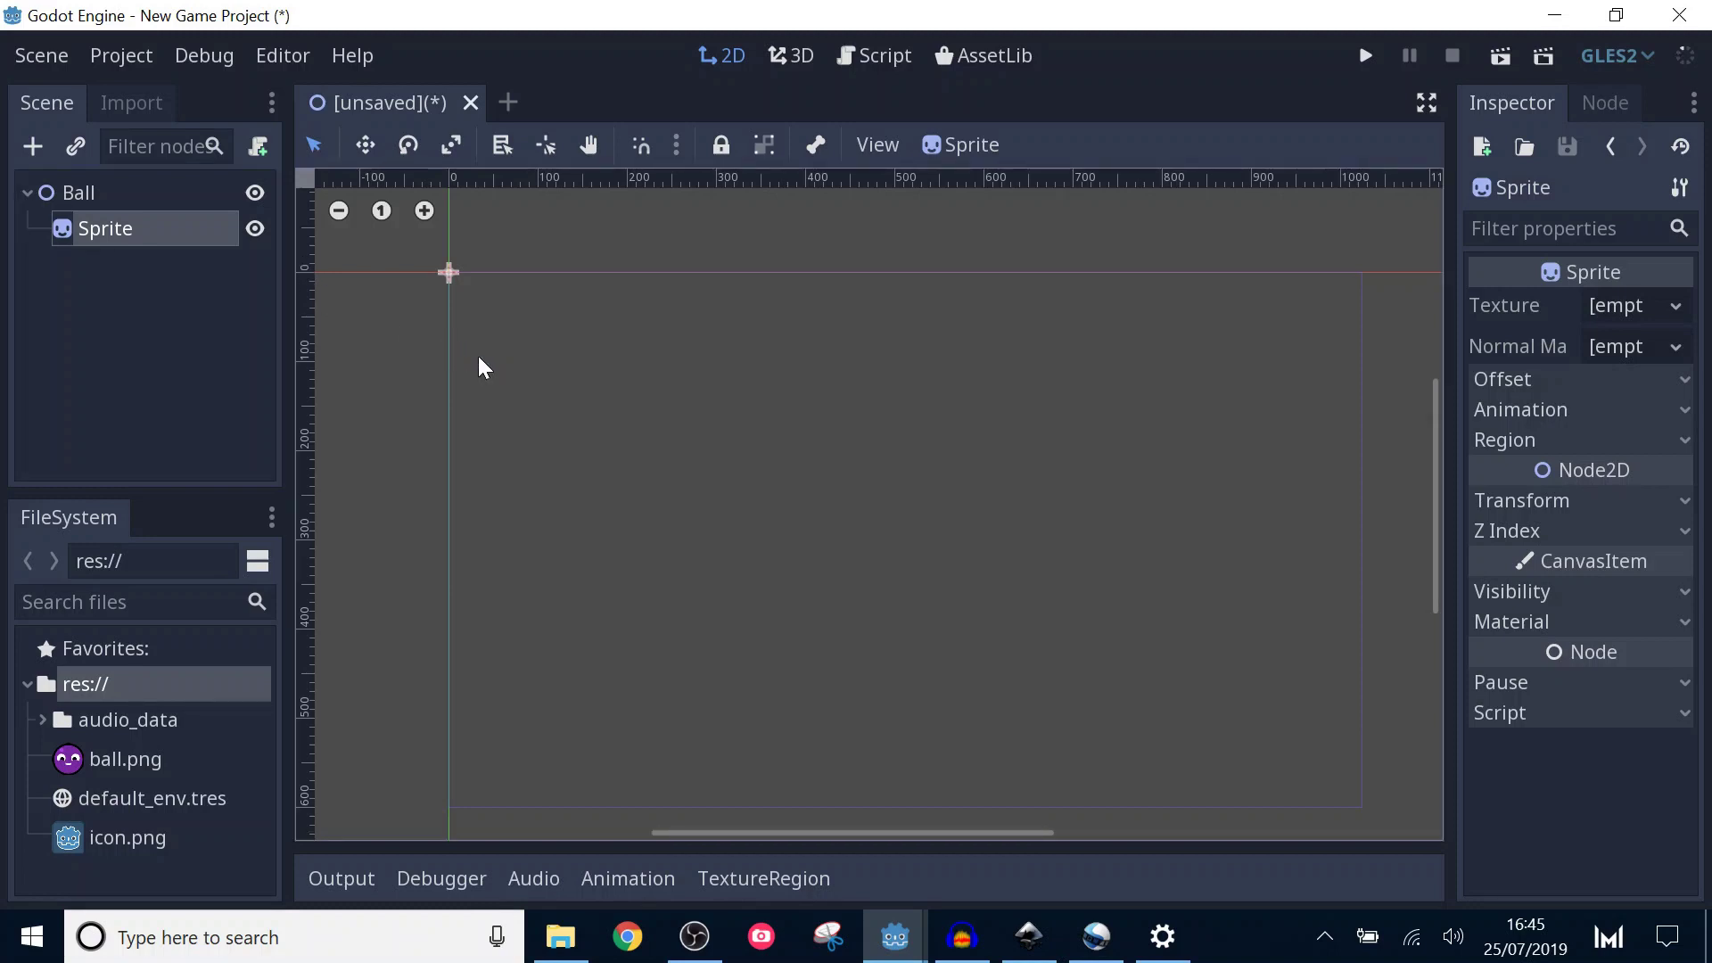
left_click(177, 233)
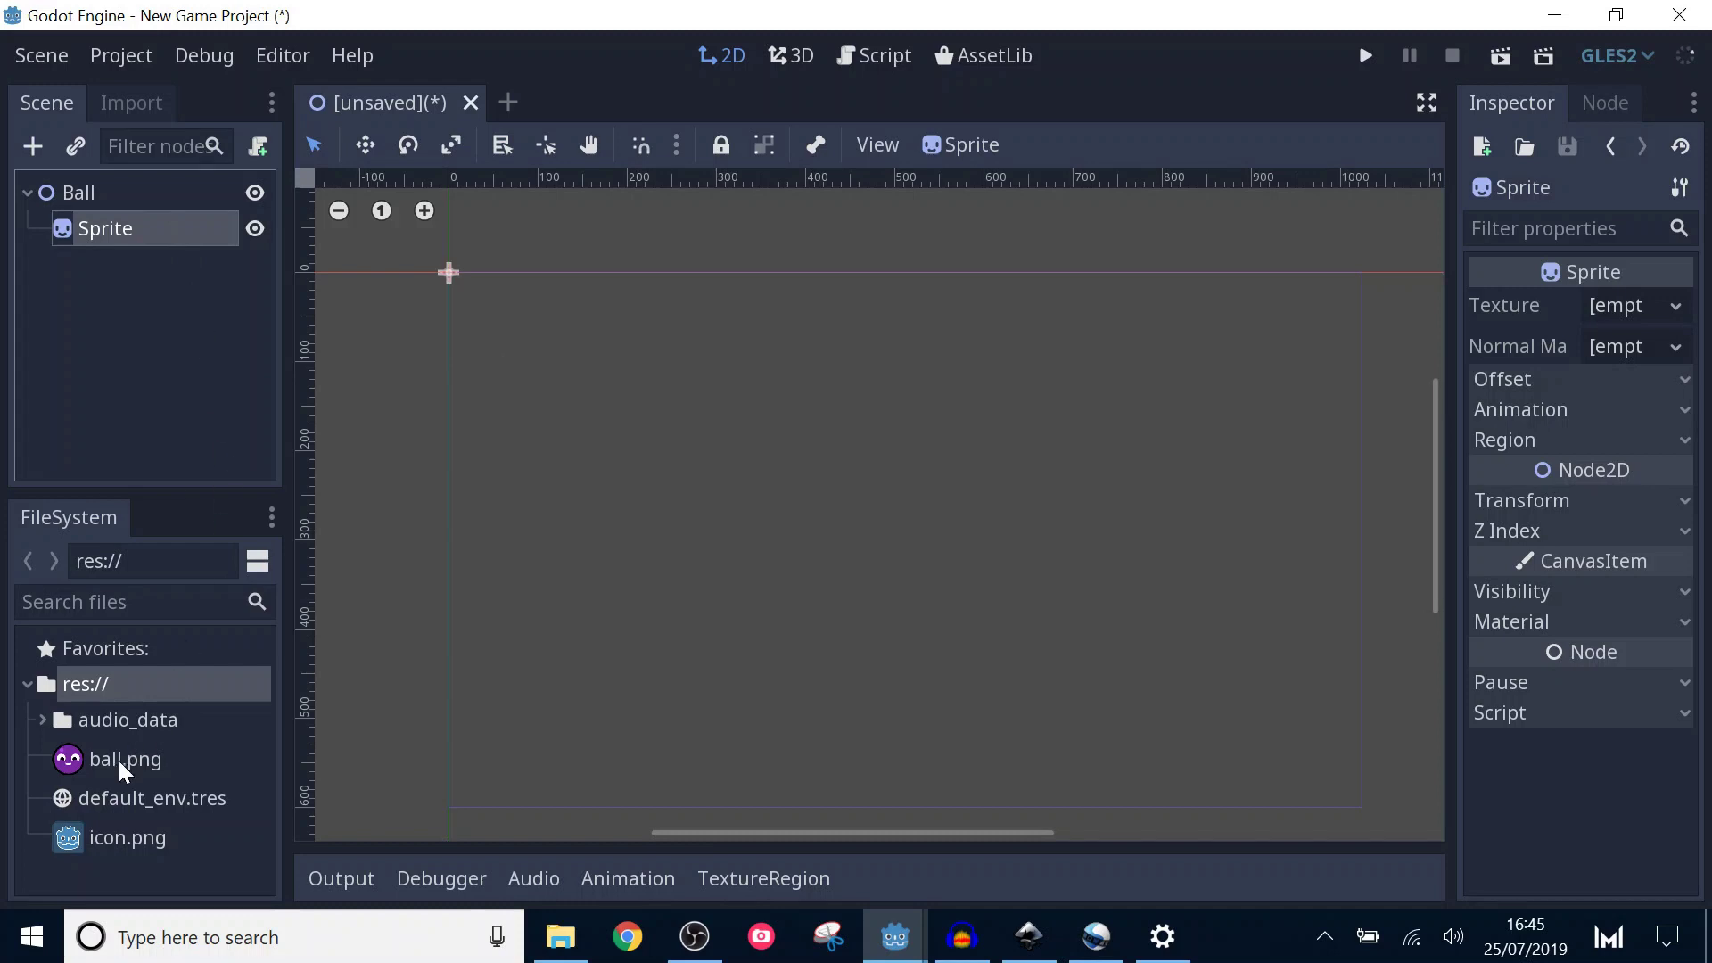
left_click_drag(120, 762, 1611, 307)
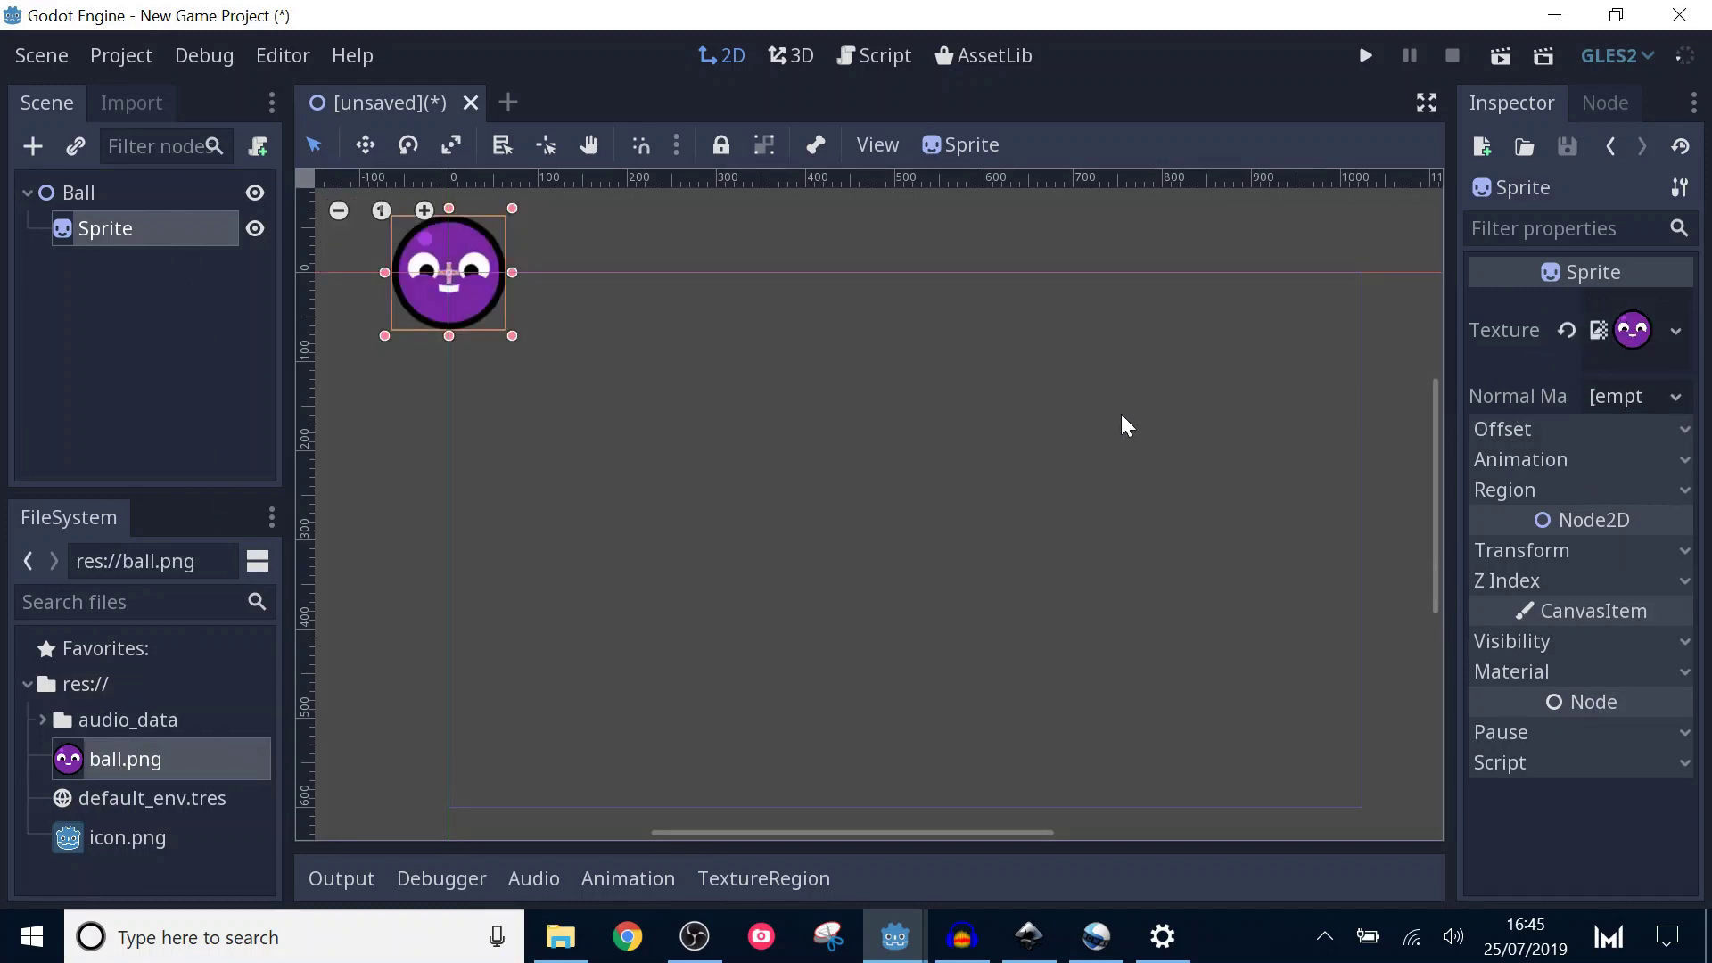
left_click_drag(713, 832, 485, 833)
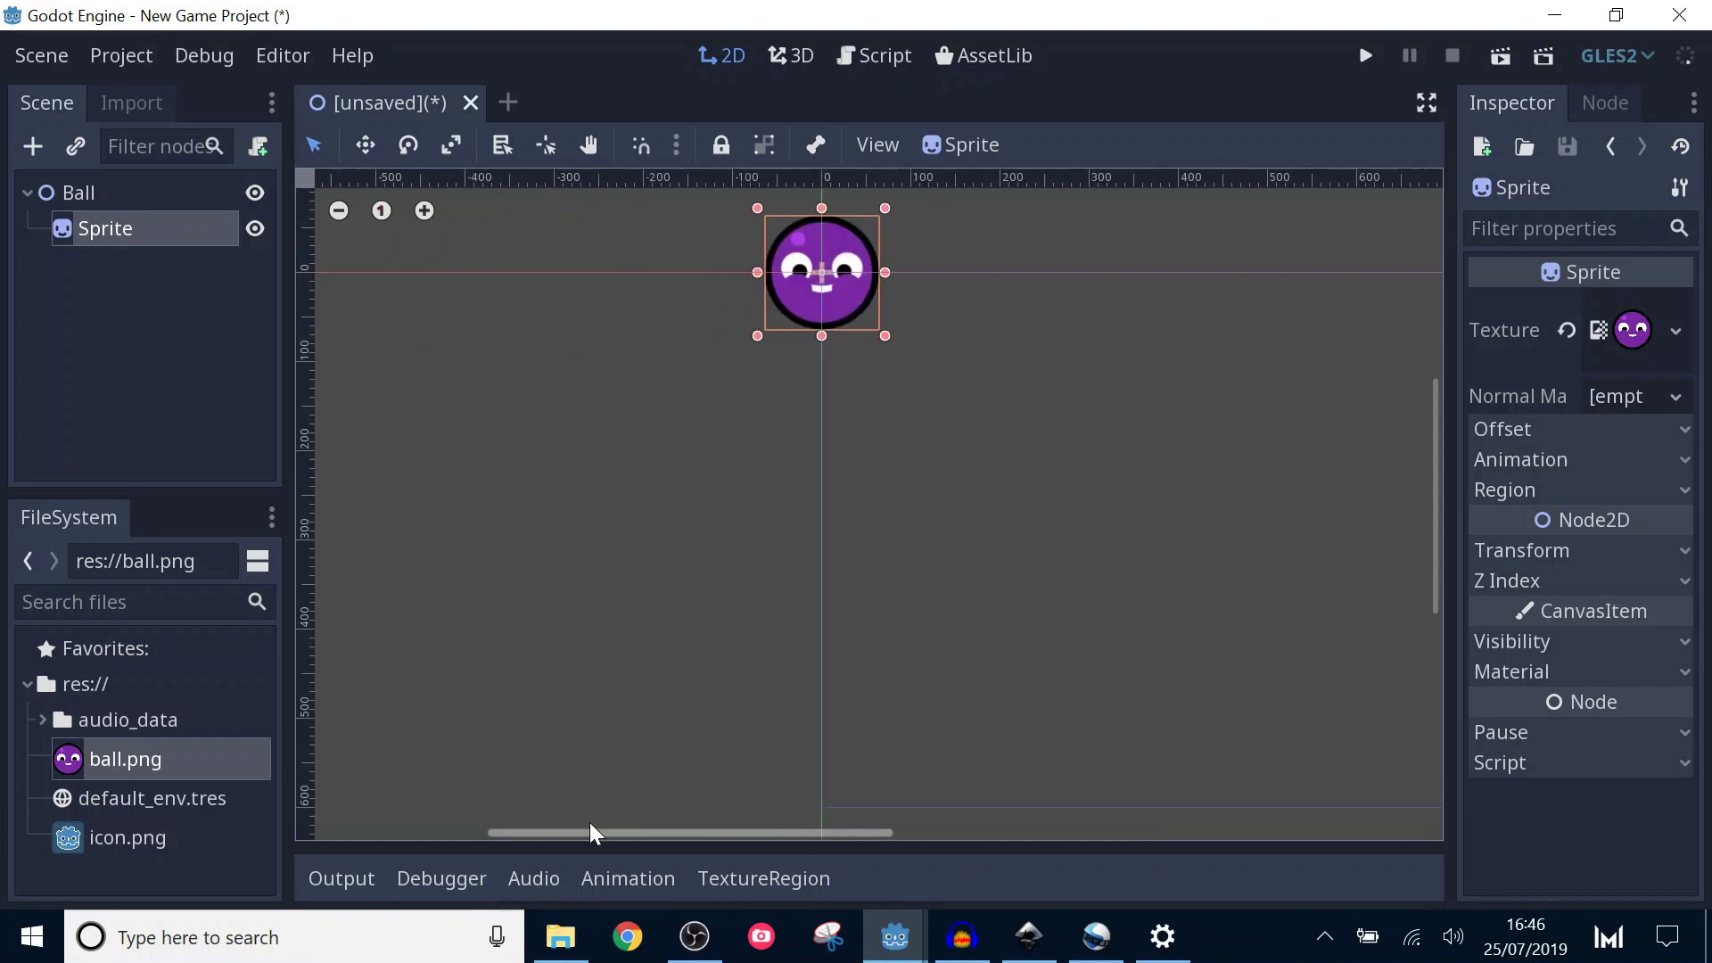
left_click_drag(1434, 565, 1428, 481)
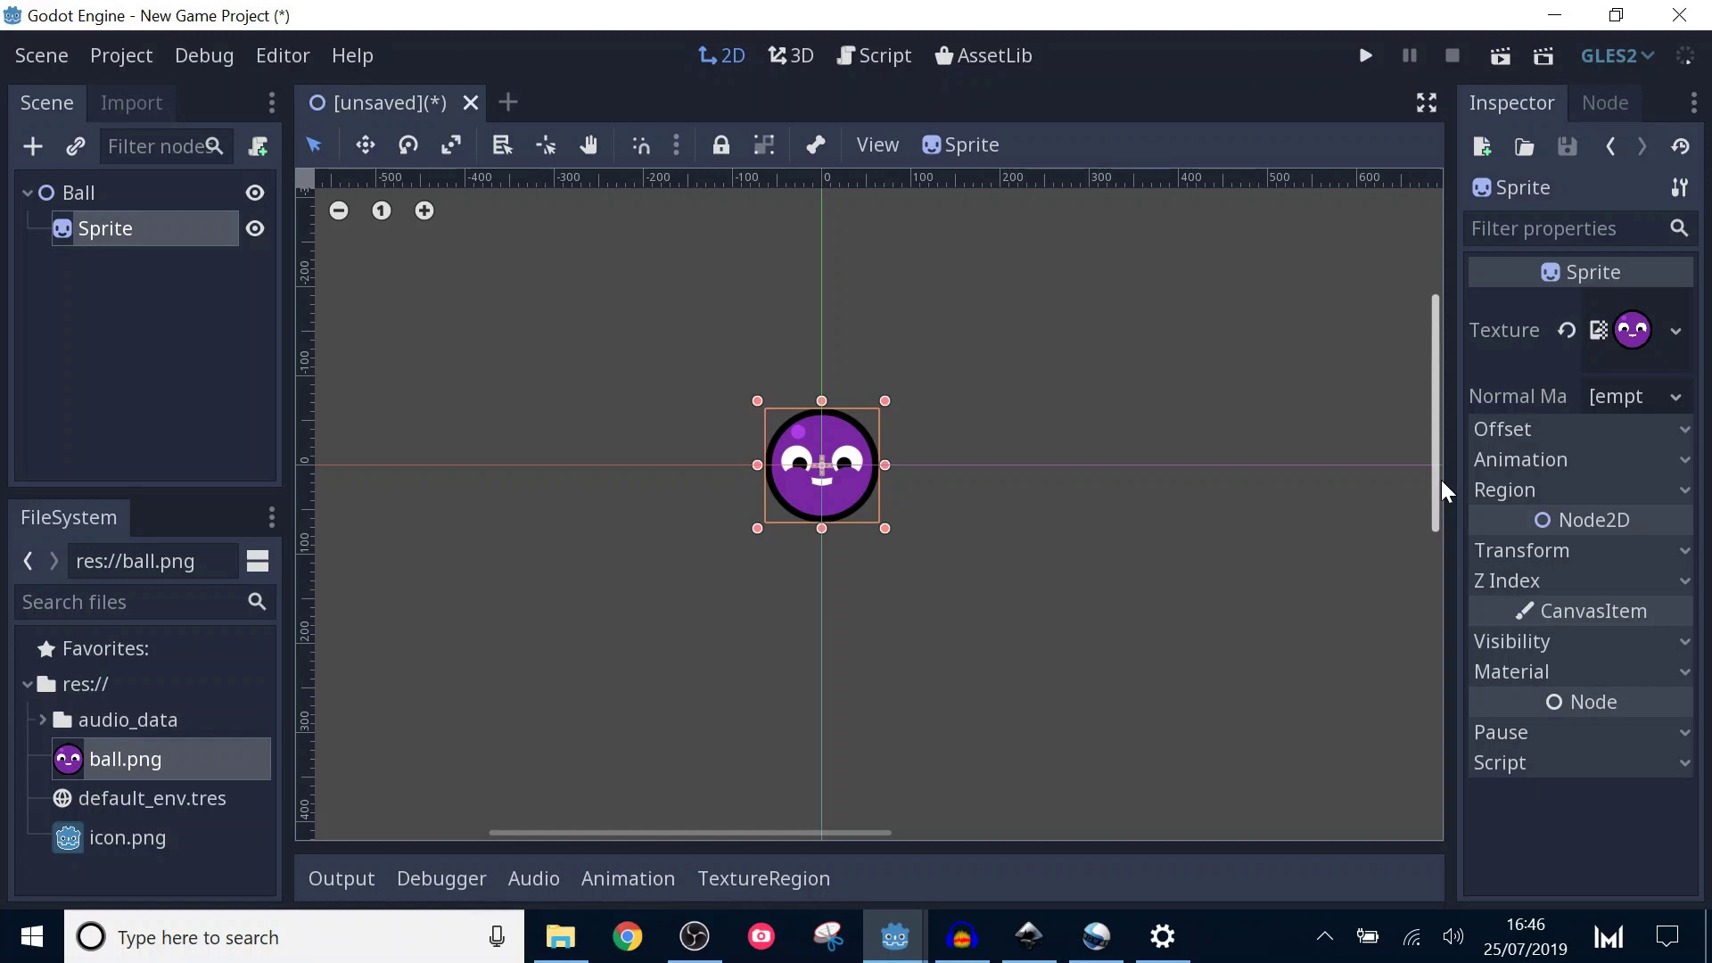
Add an AnimationPlayer child to the Ball node and select it.
left_click(89, 195)
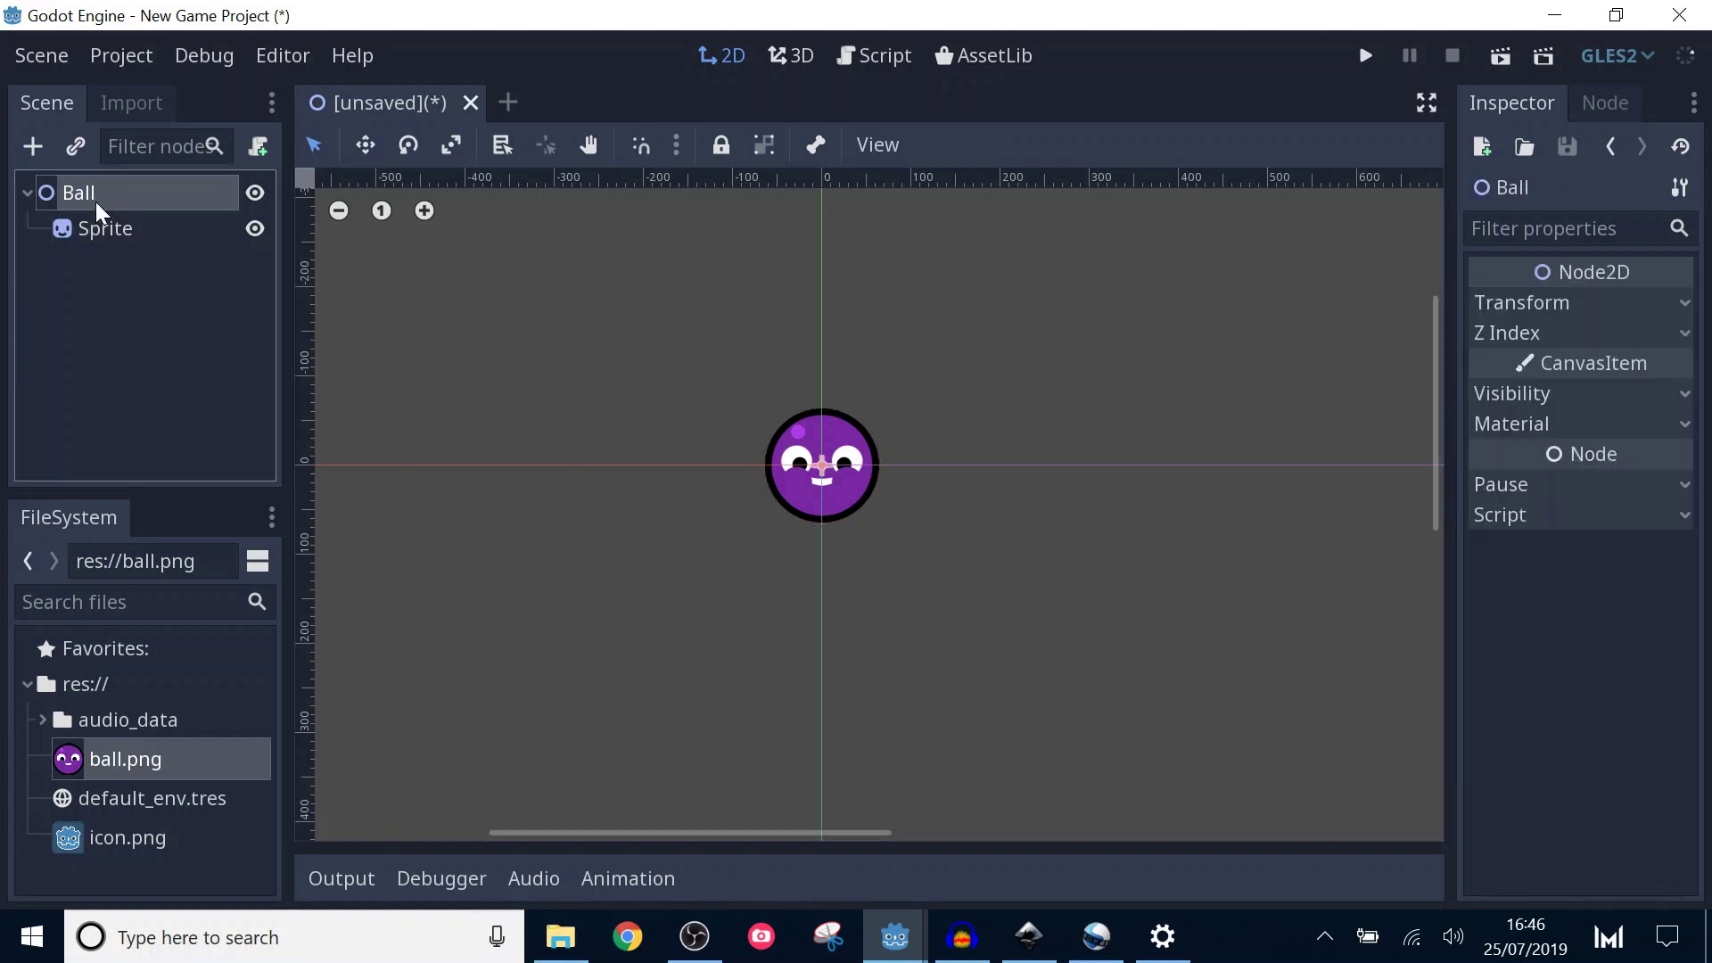
left_click(32, 149)
type("Animatio")
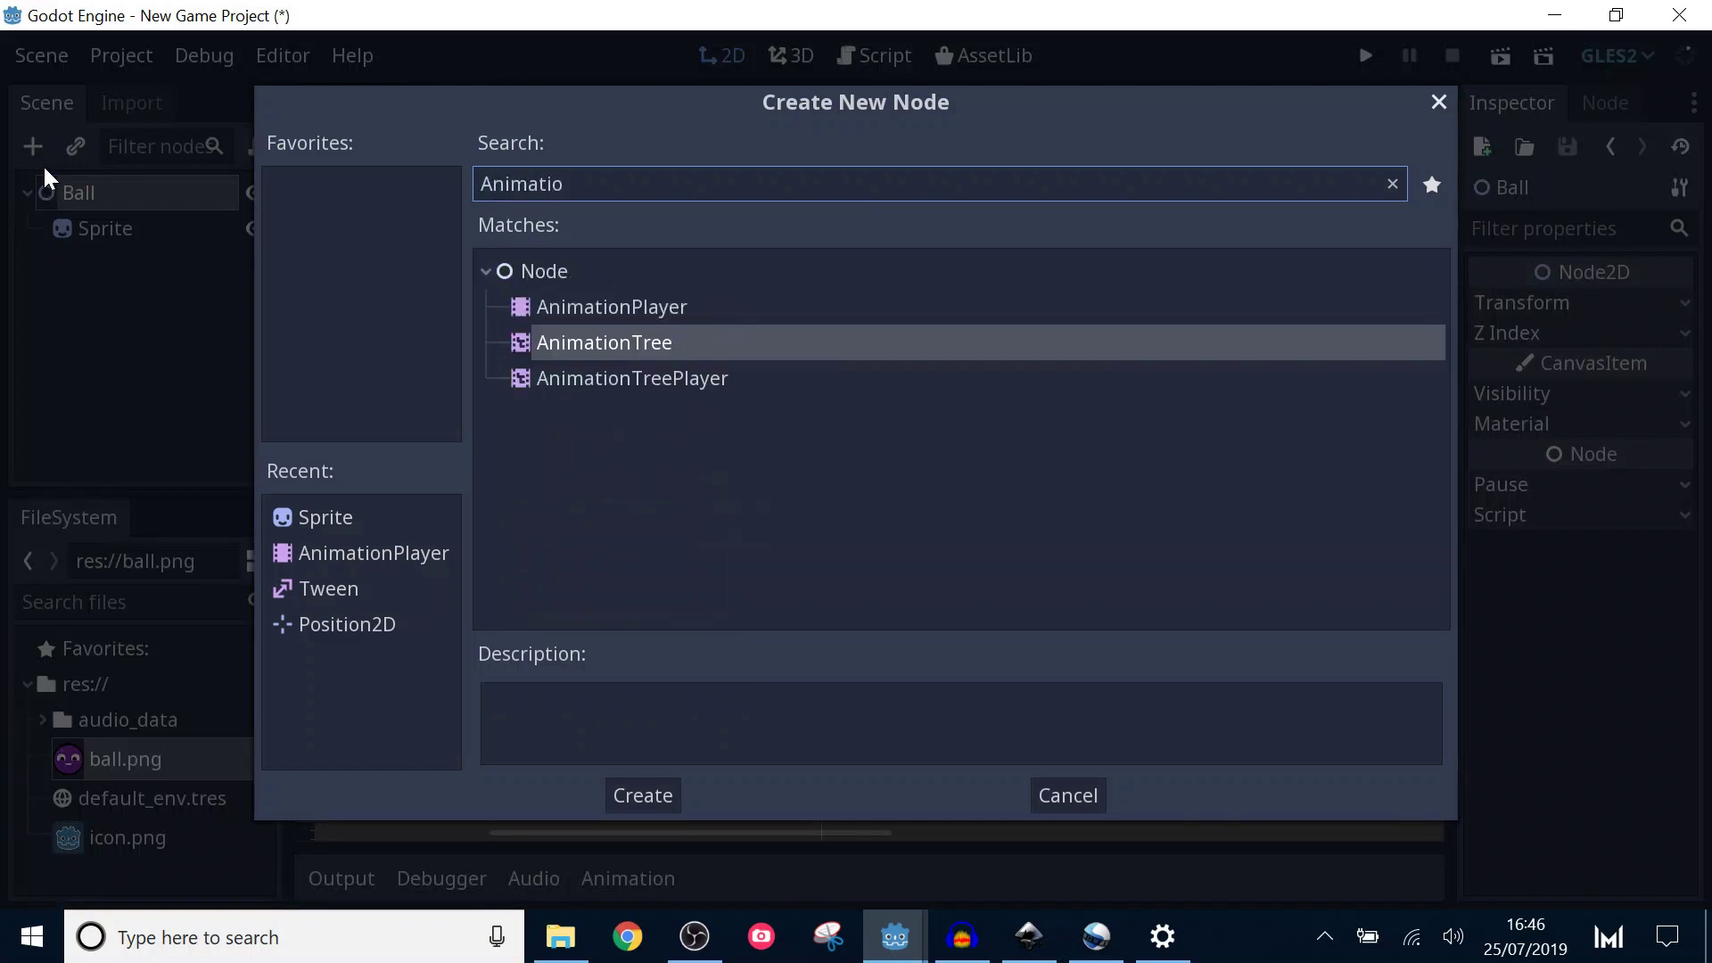
key("Up")
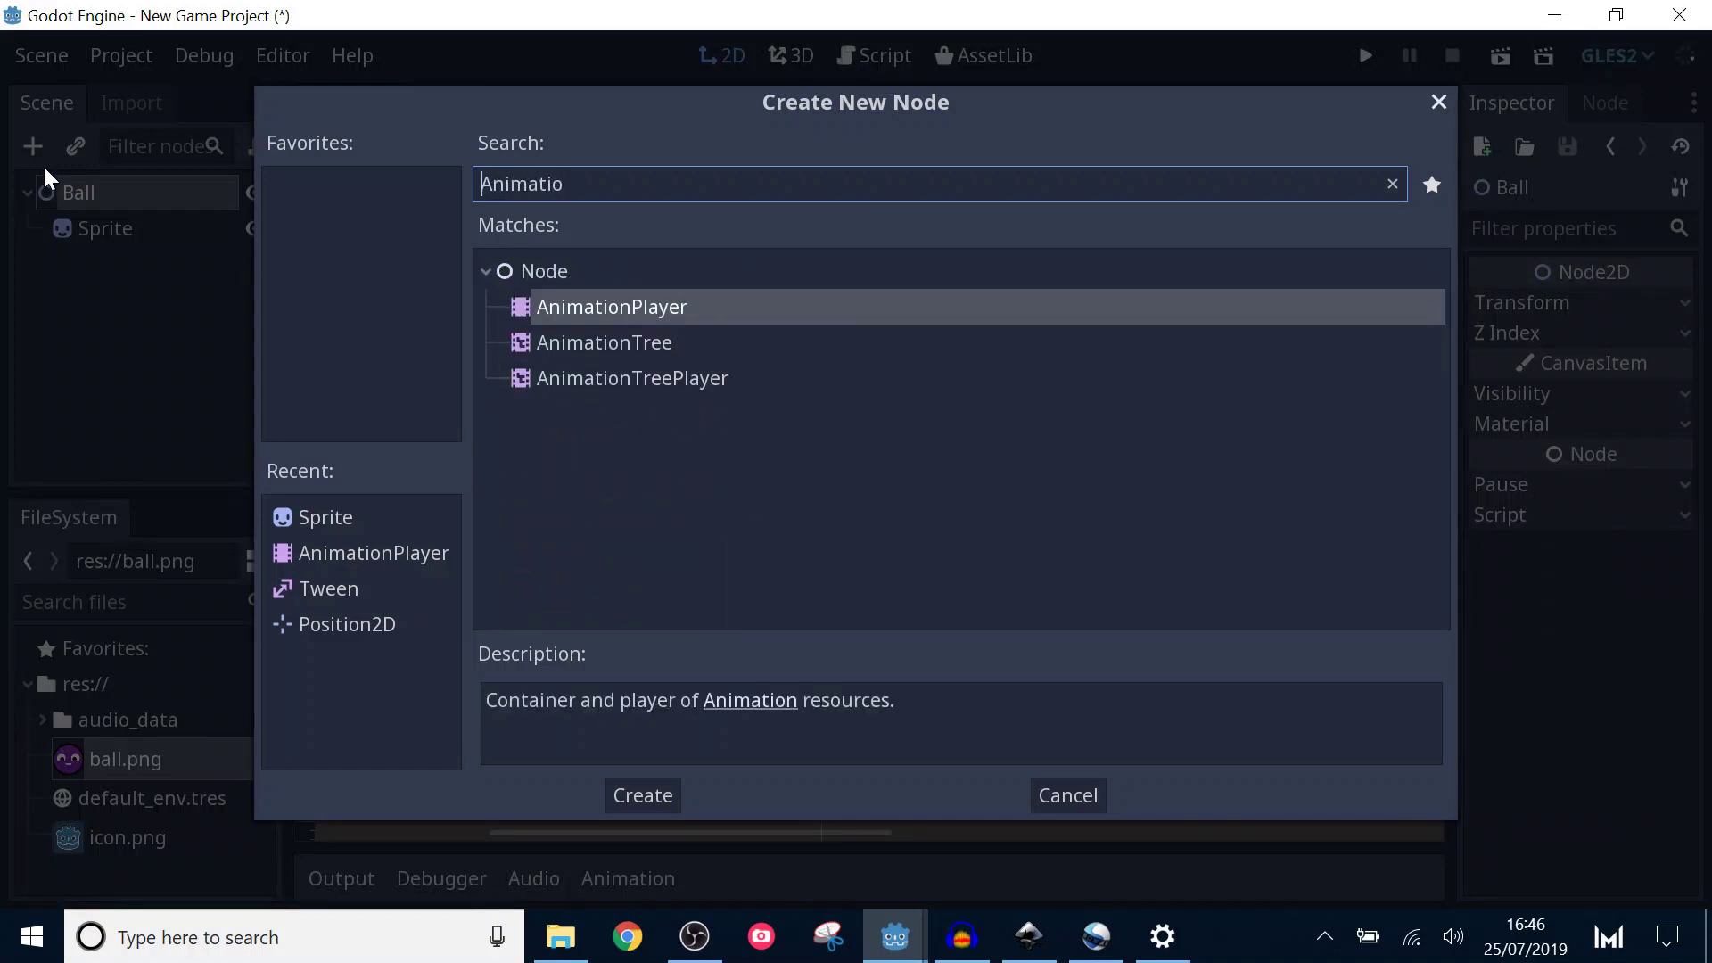
key("Return")
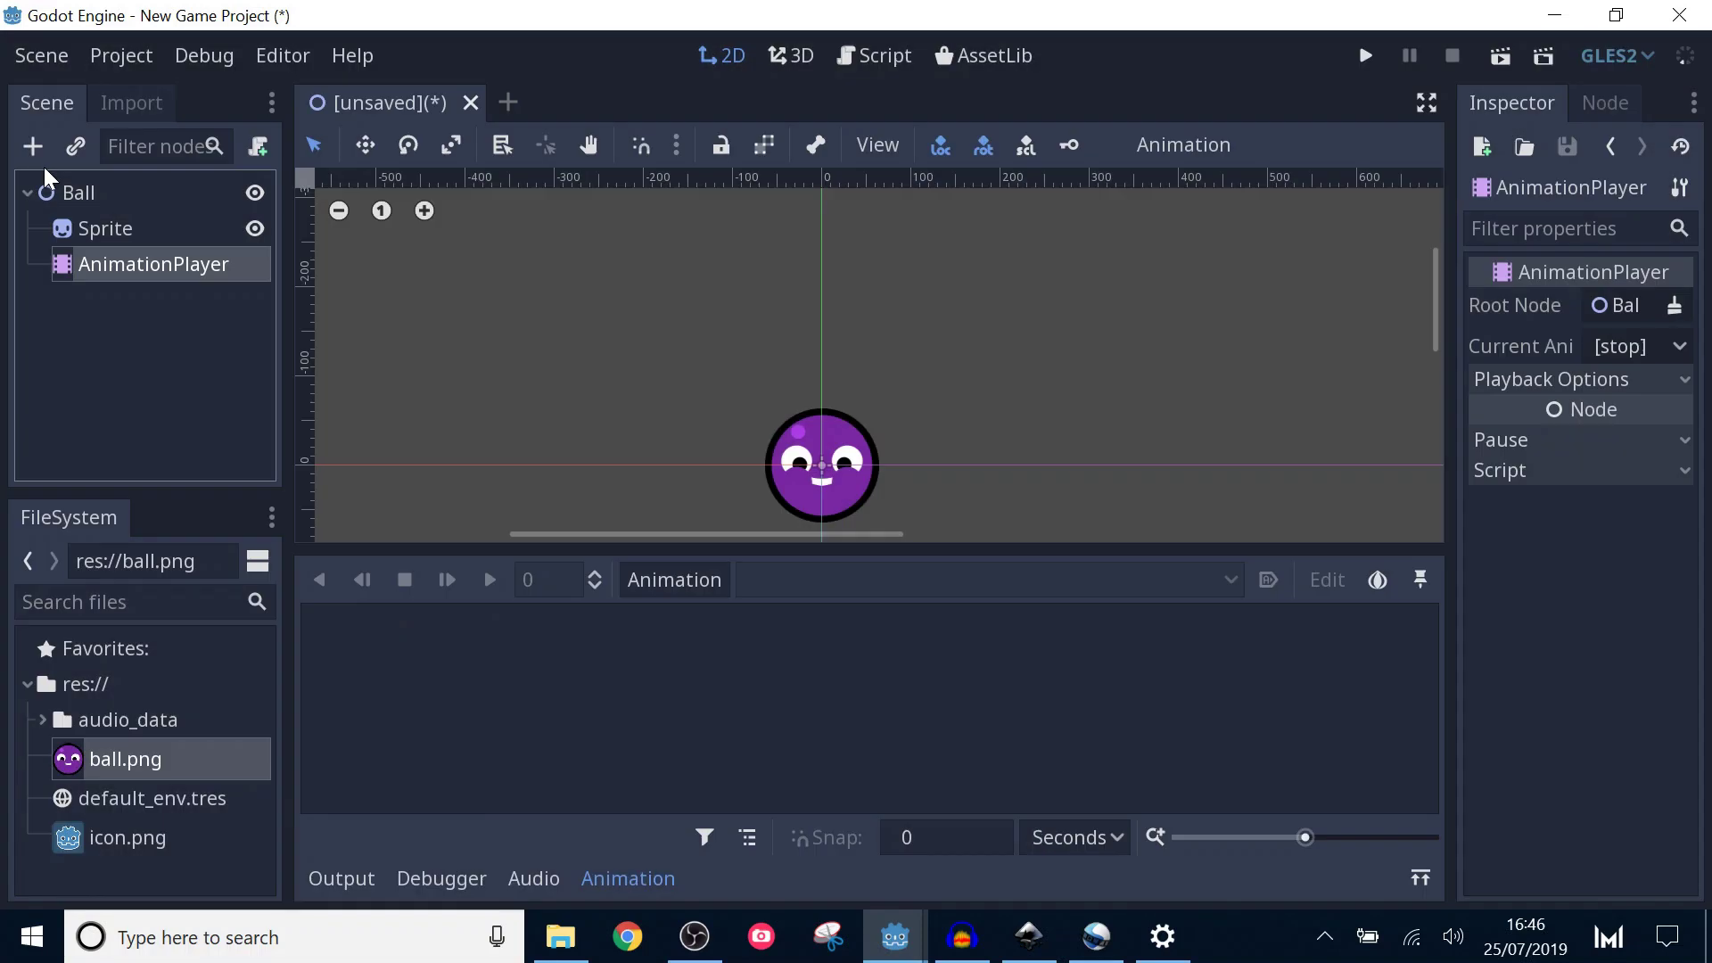
left_click(125, 264)
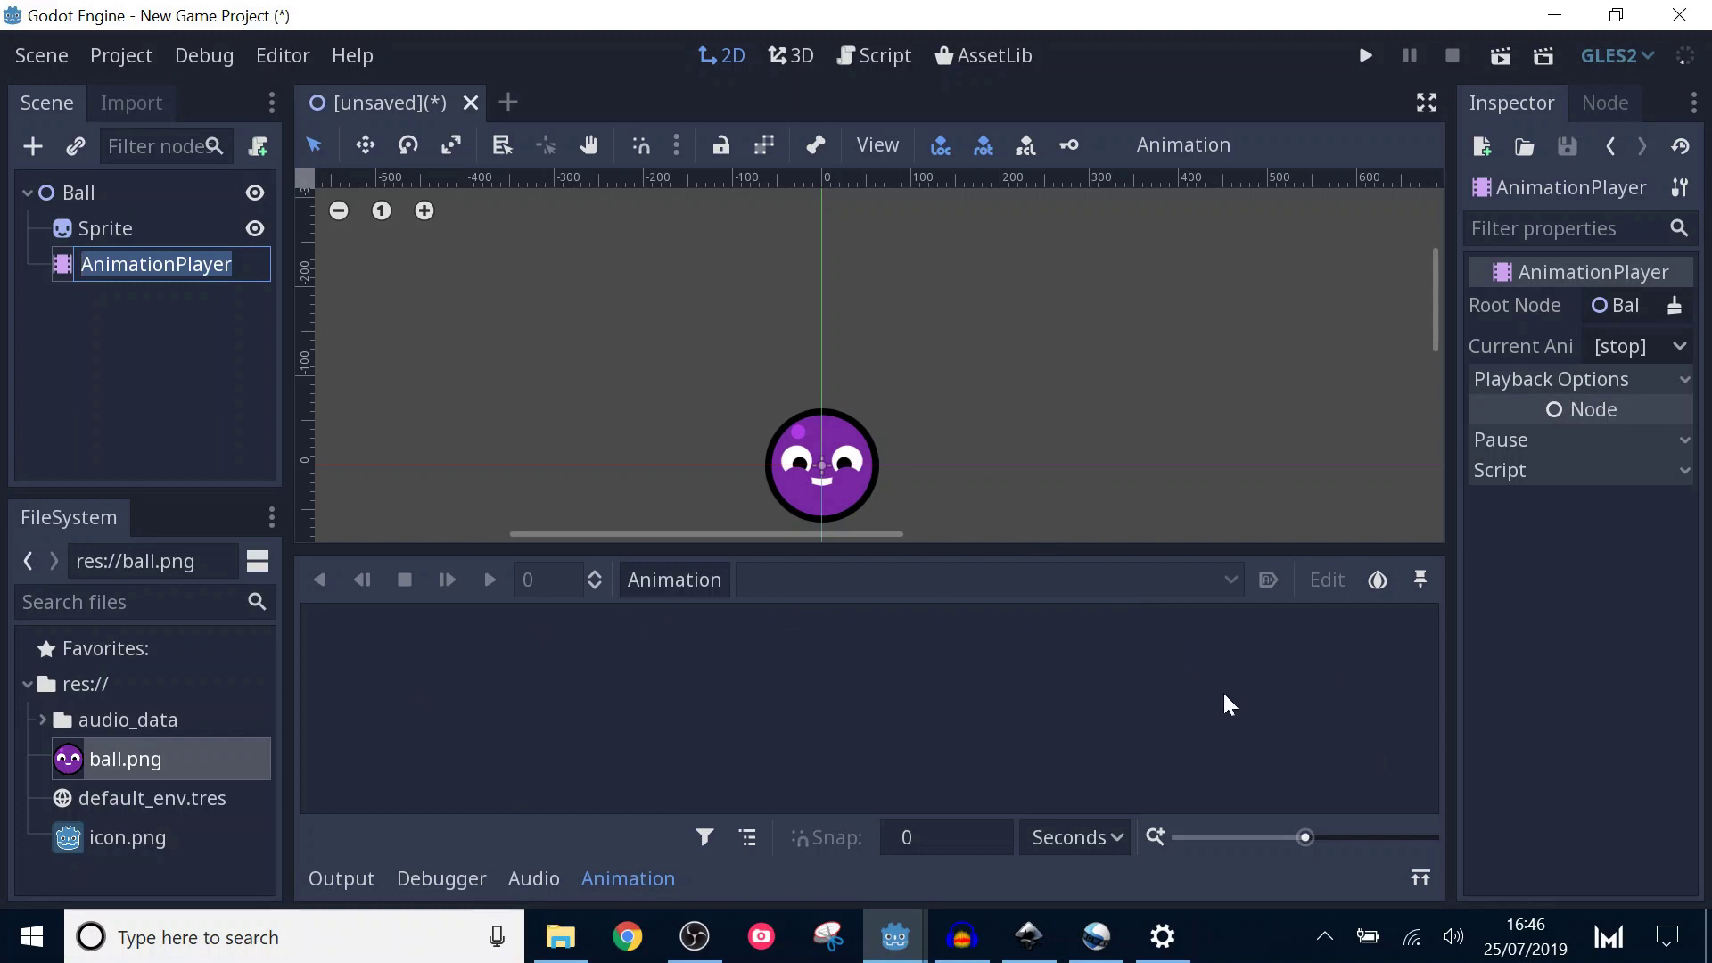
Create a new animation named bounce.
left_click(669, 589)
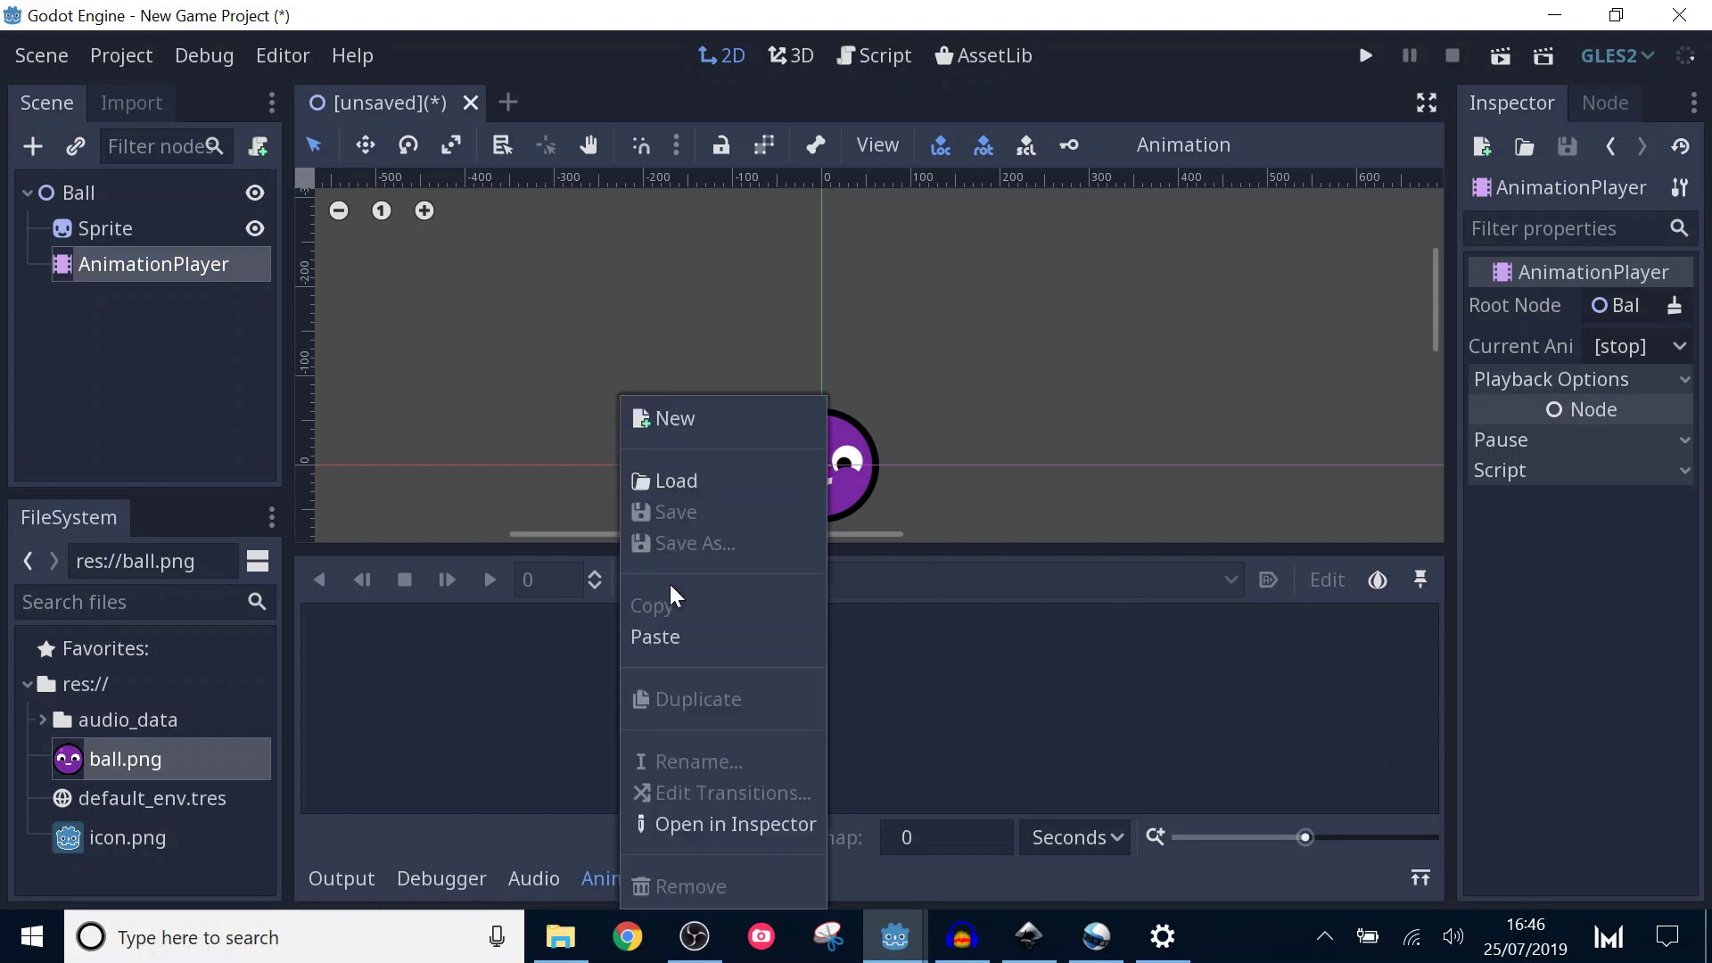
left_click(691, 421)
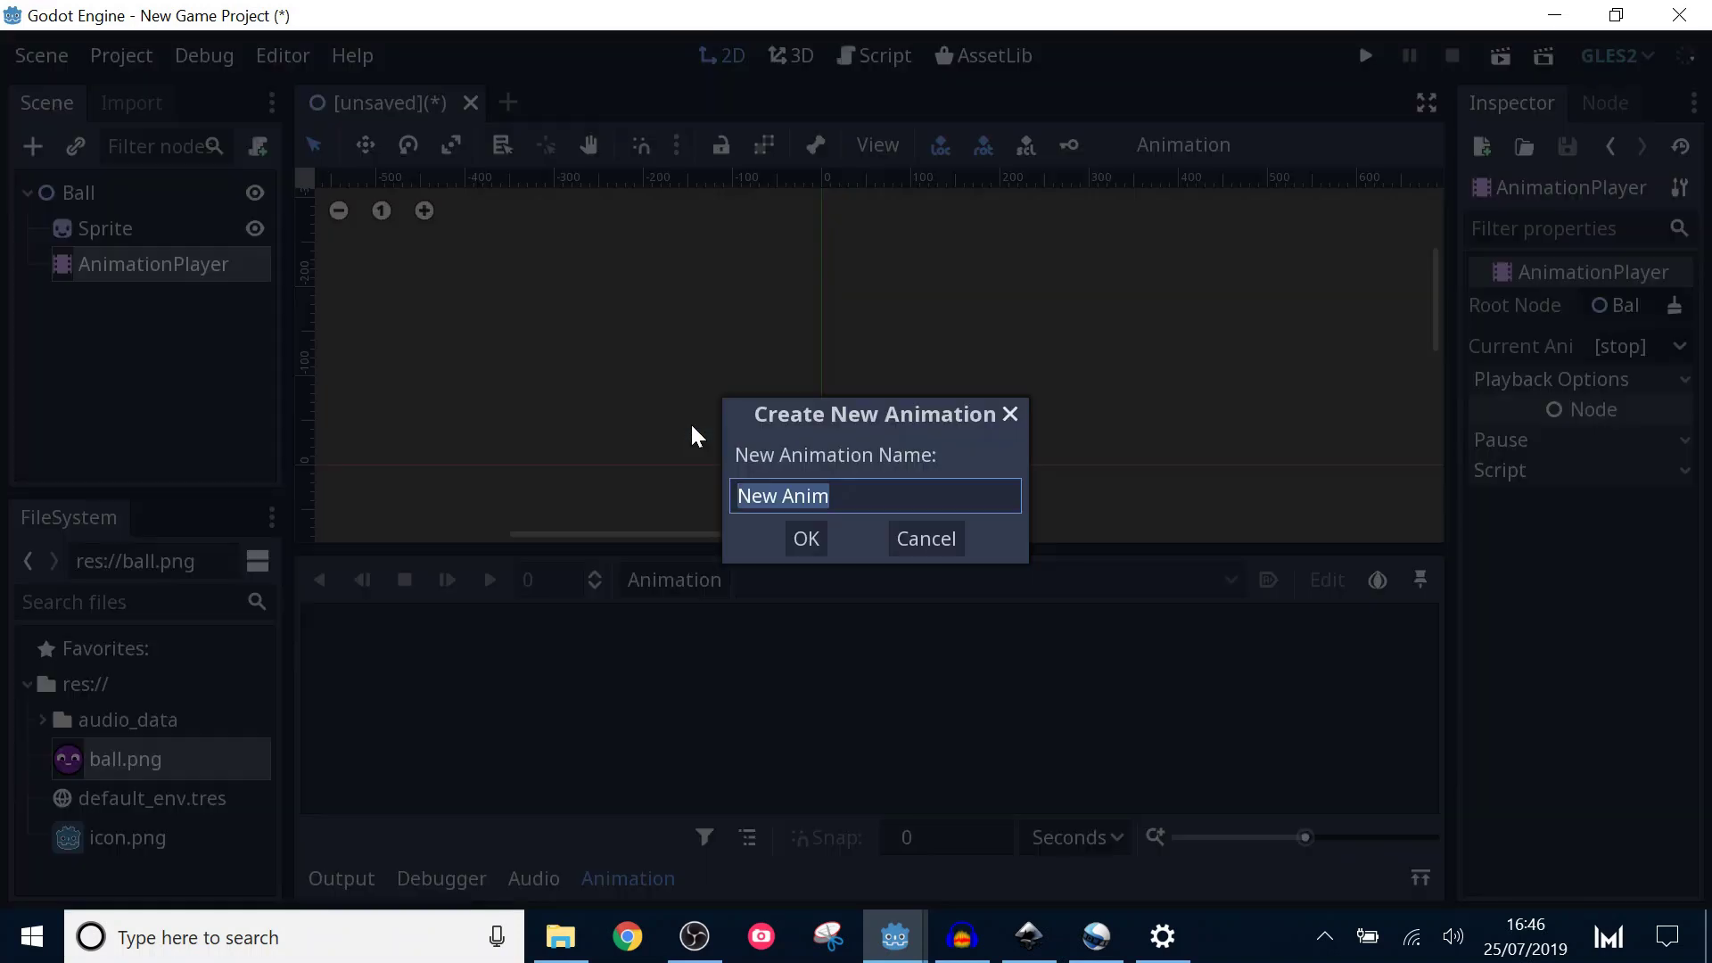
type("bounce")
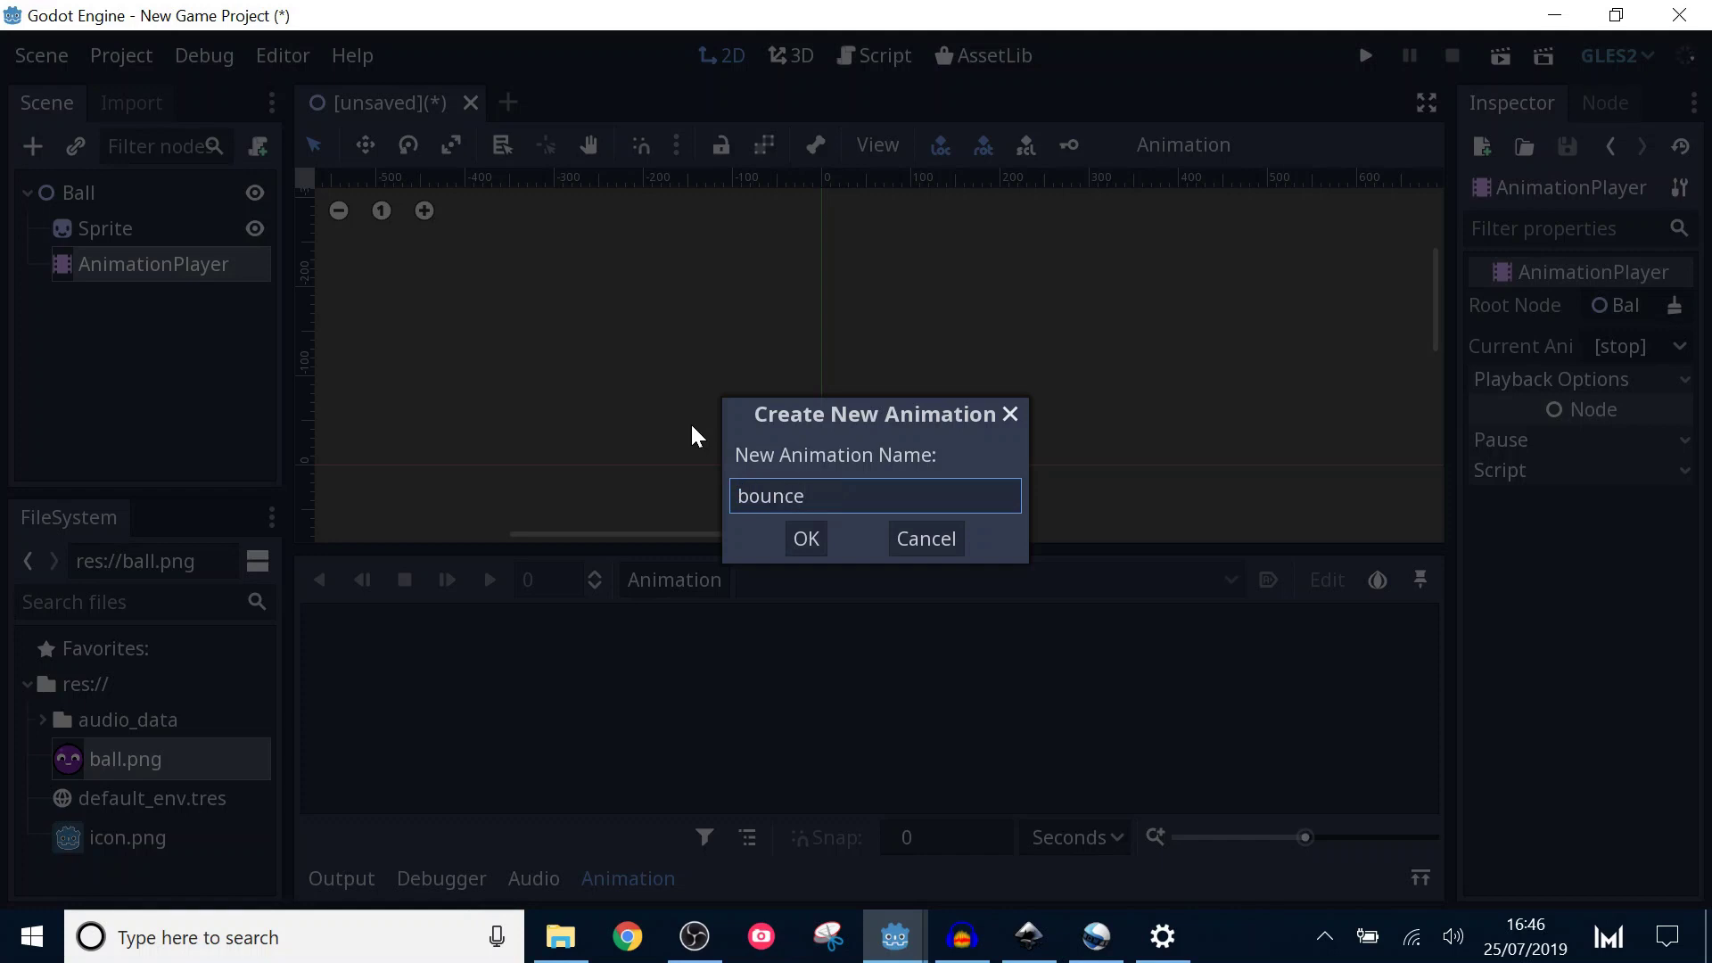
key("Return")
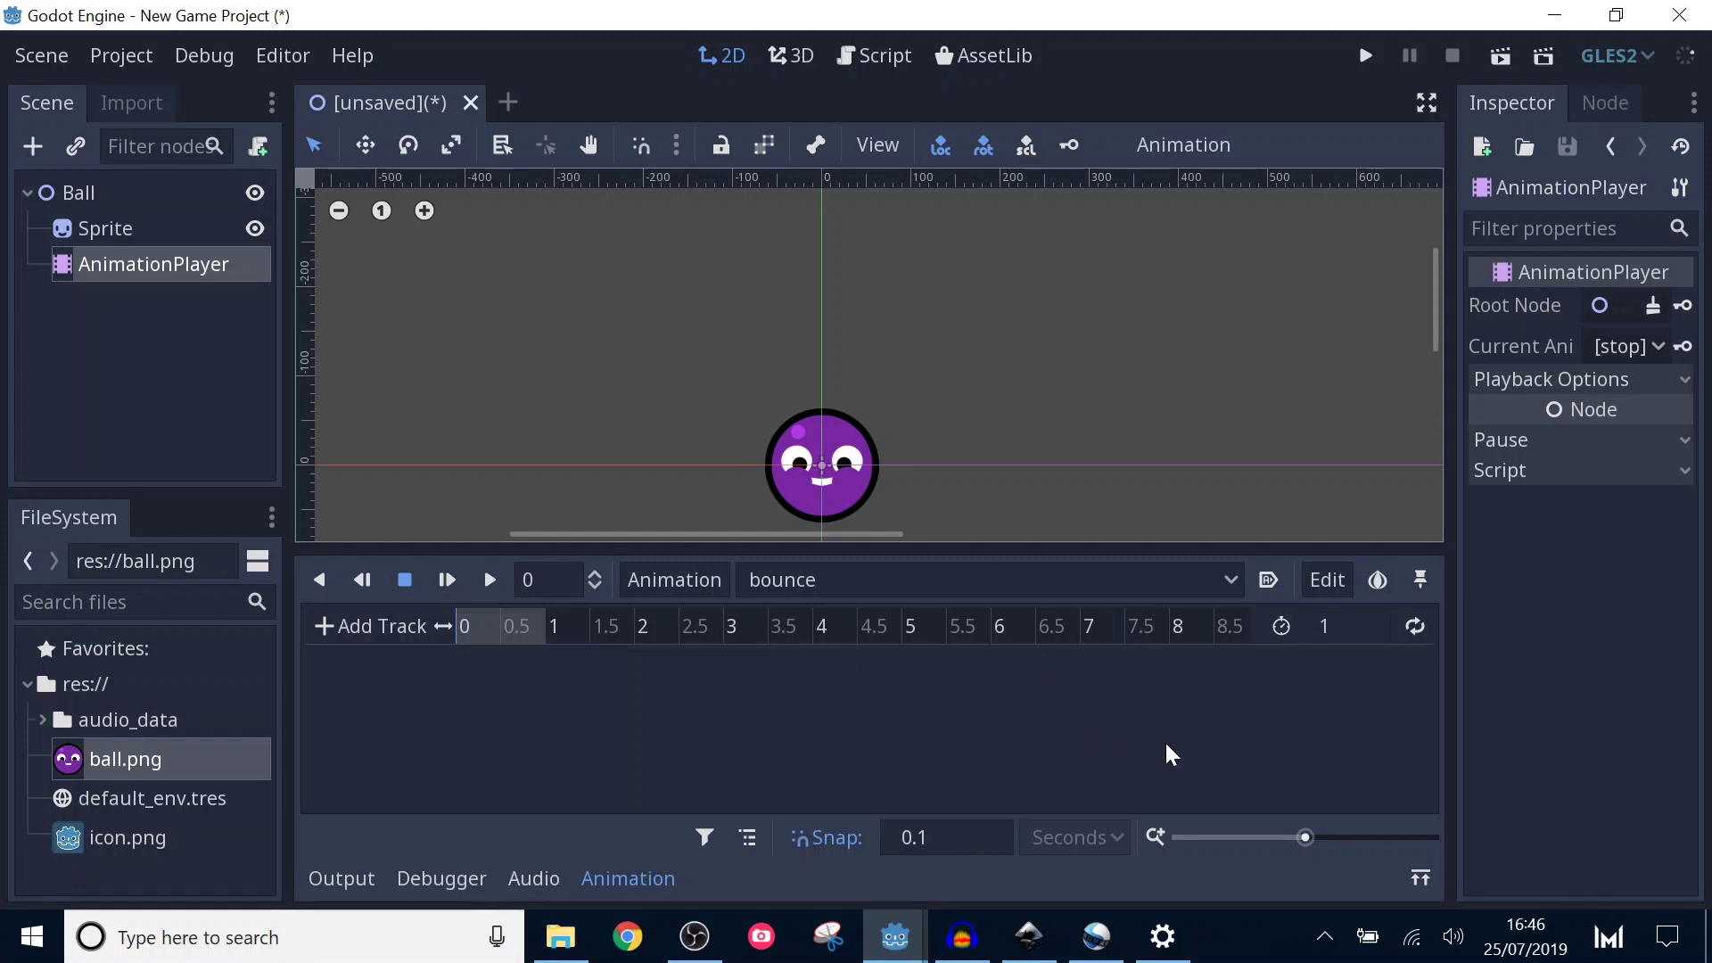
Set the bounce animation length to 2 seconds.
left_click(1342, 629)
type("2")
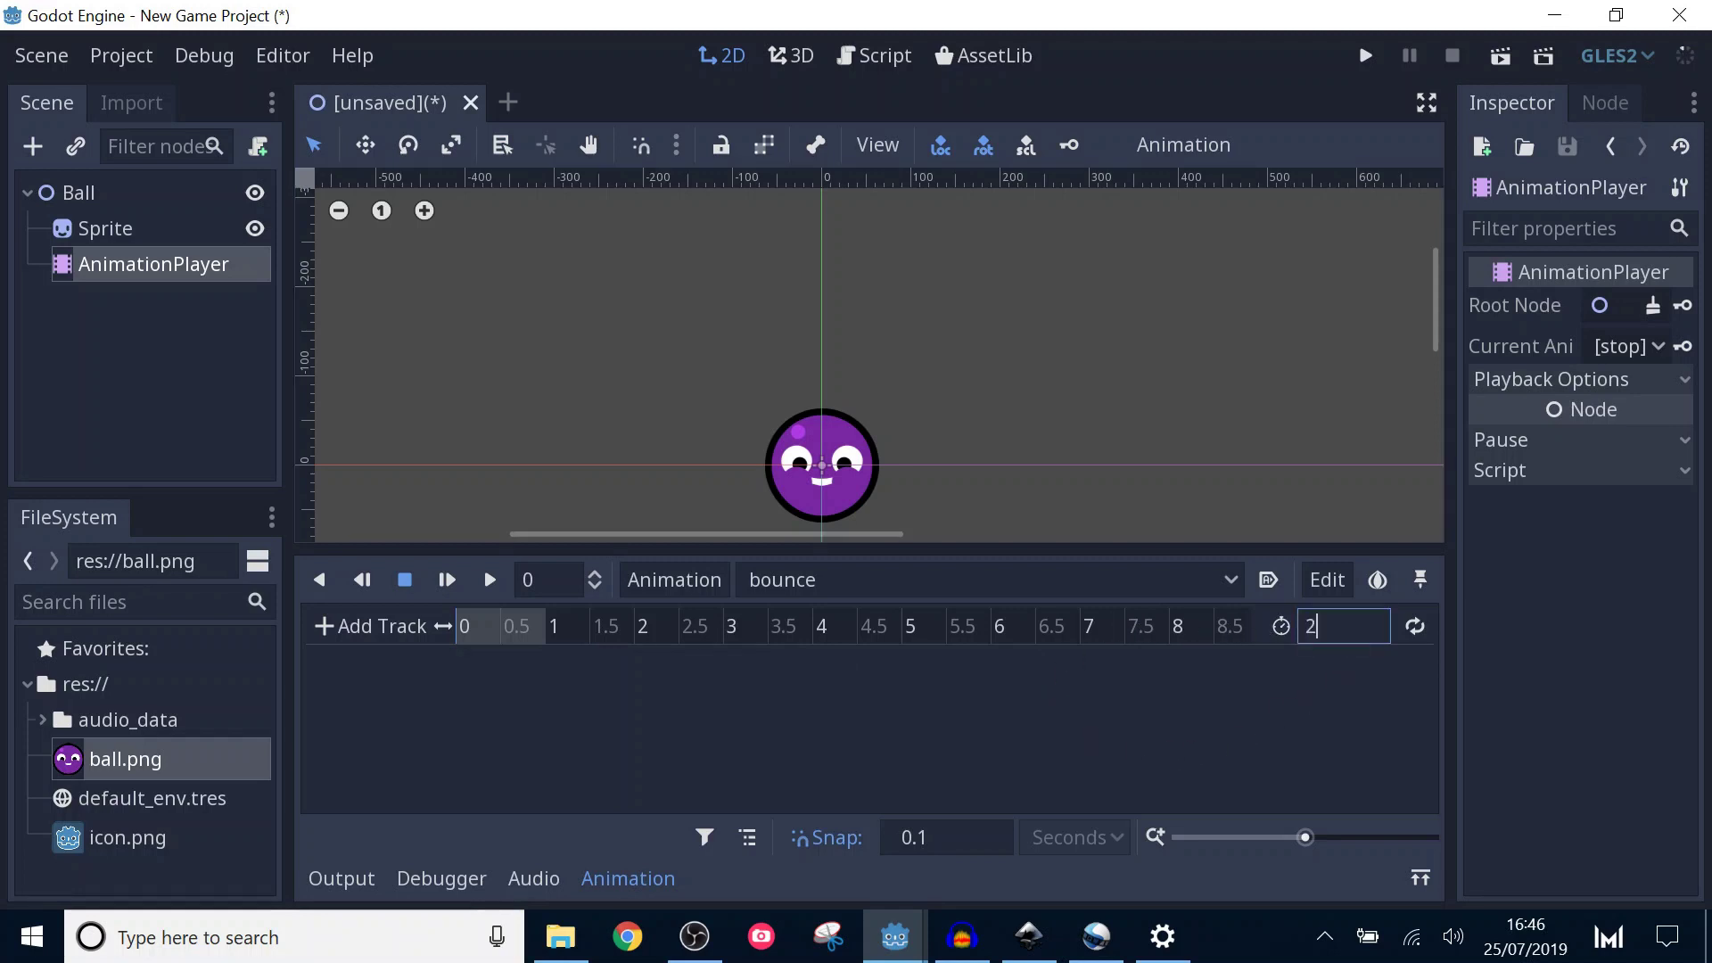
key("Return")
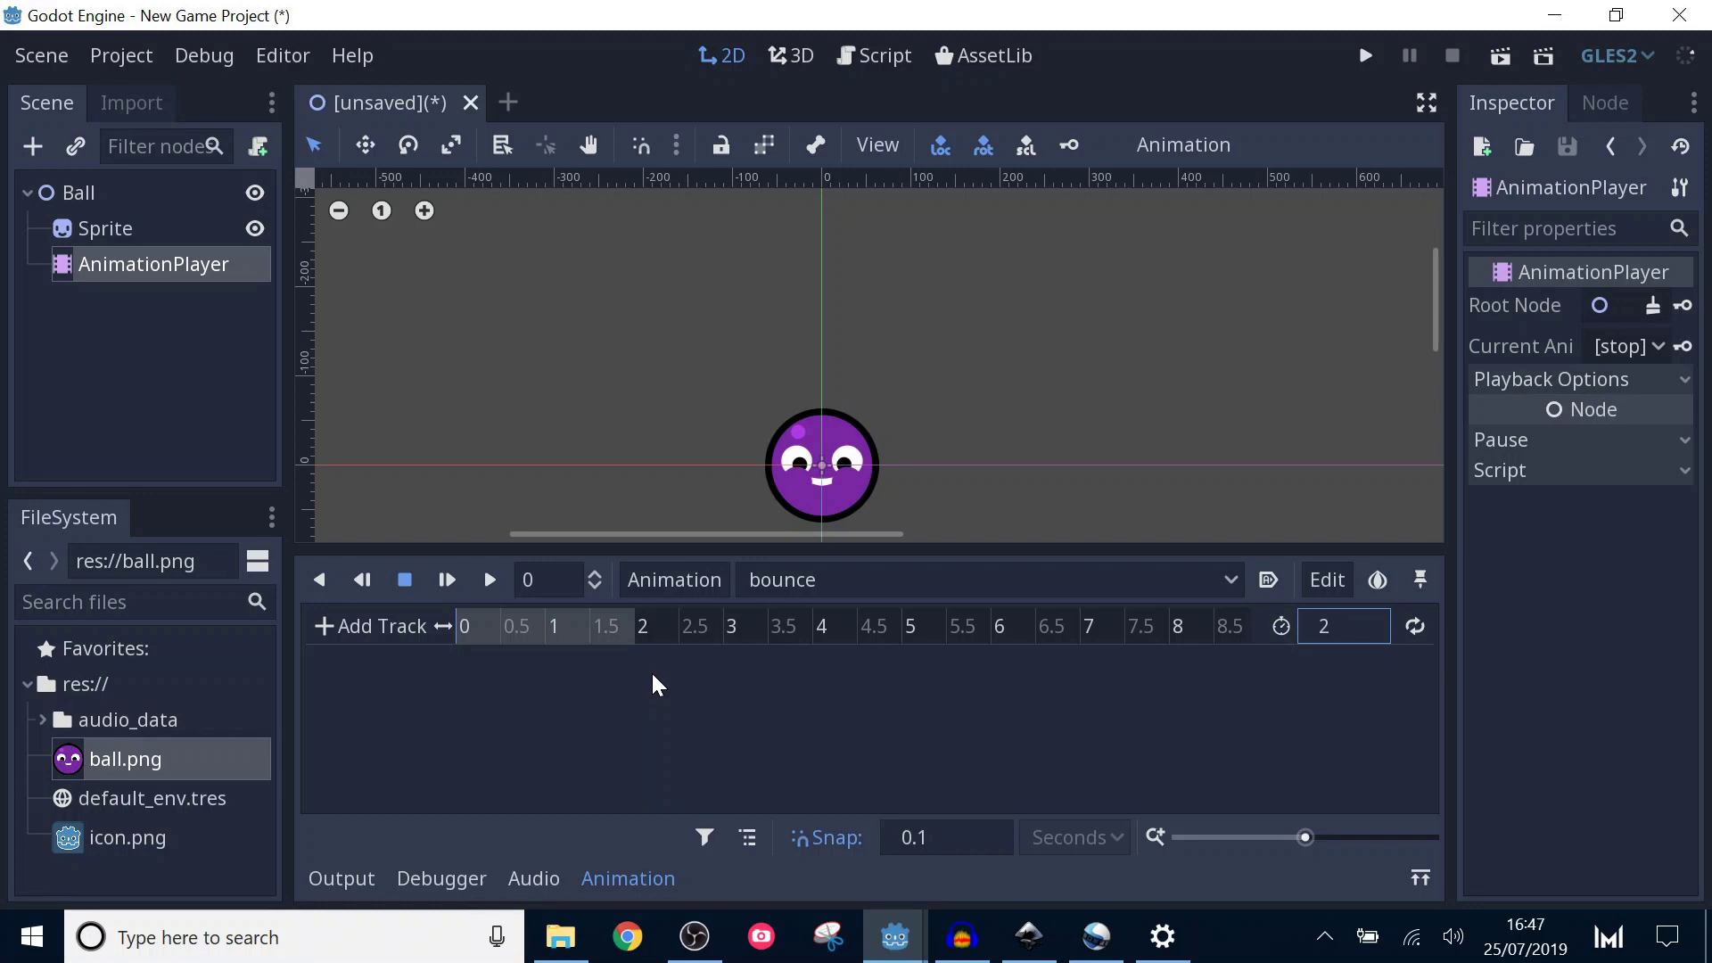
Add a Property Track targeting the Sprite node's position property.
left_click(393, 629)
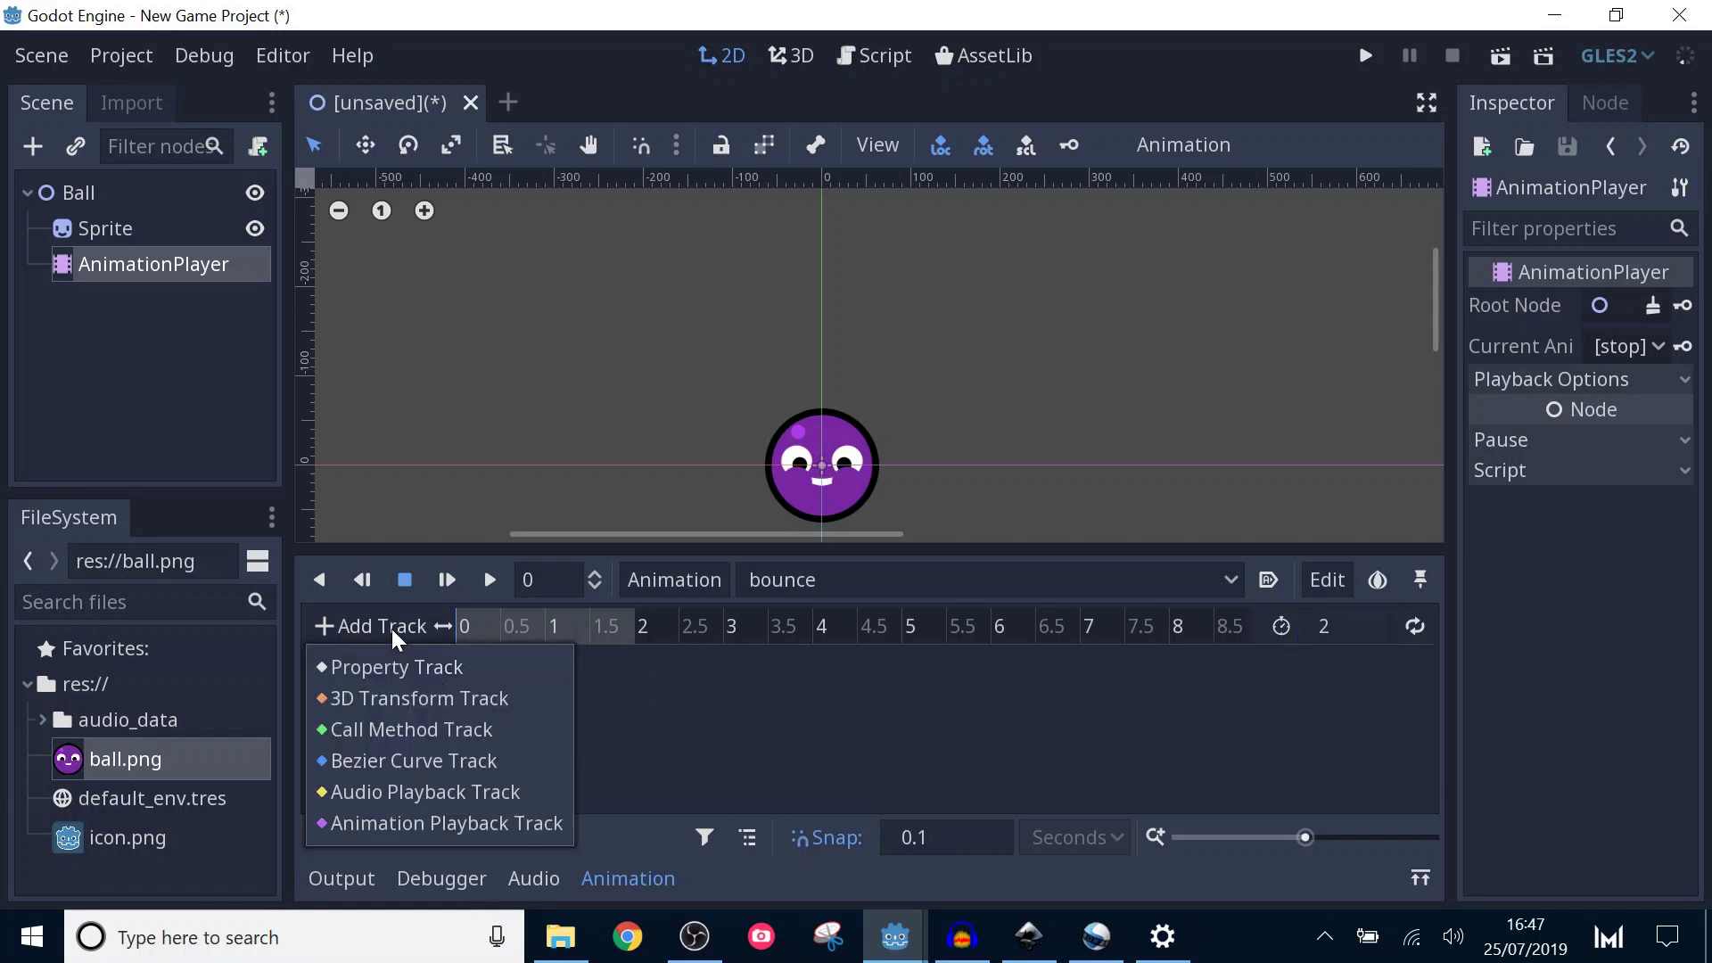
left_click(394, 662)
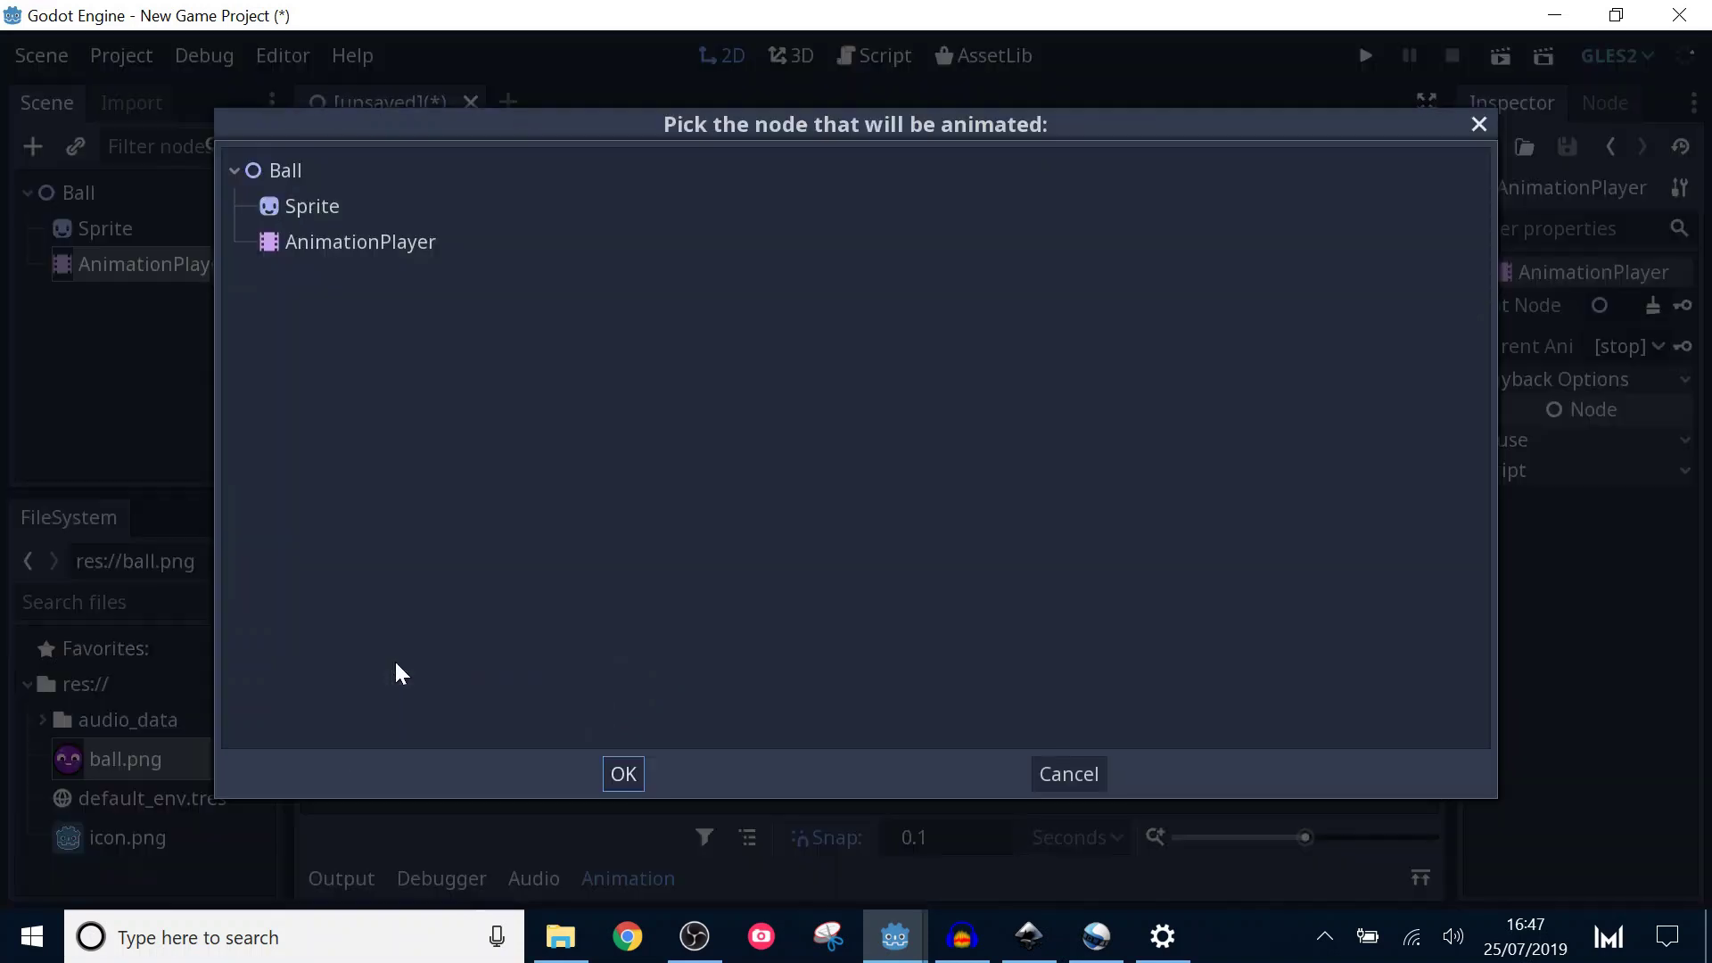
left_click(291, 208)
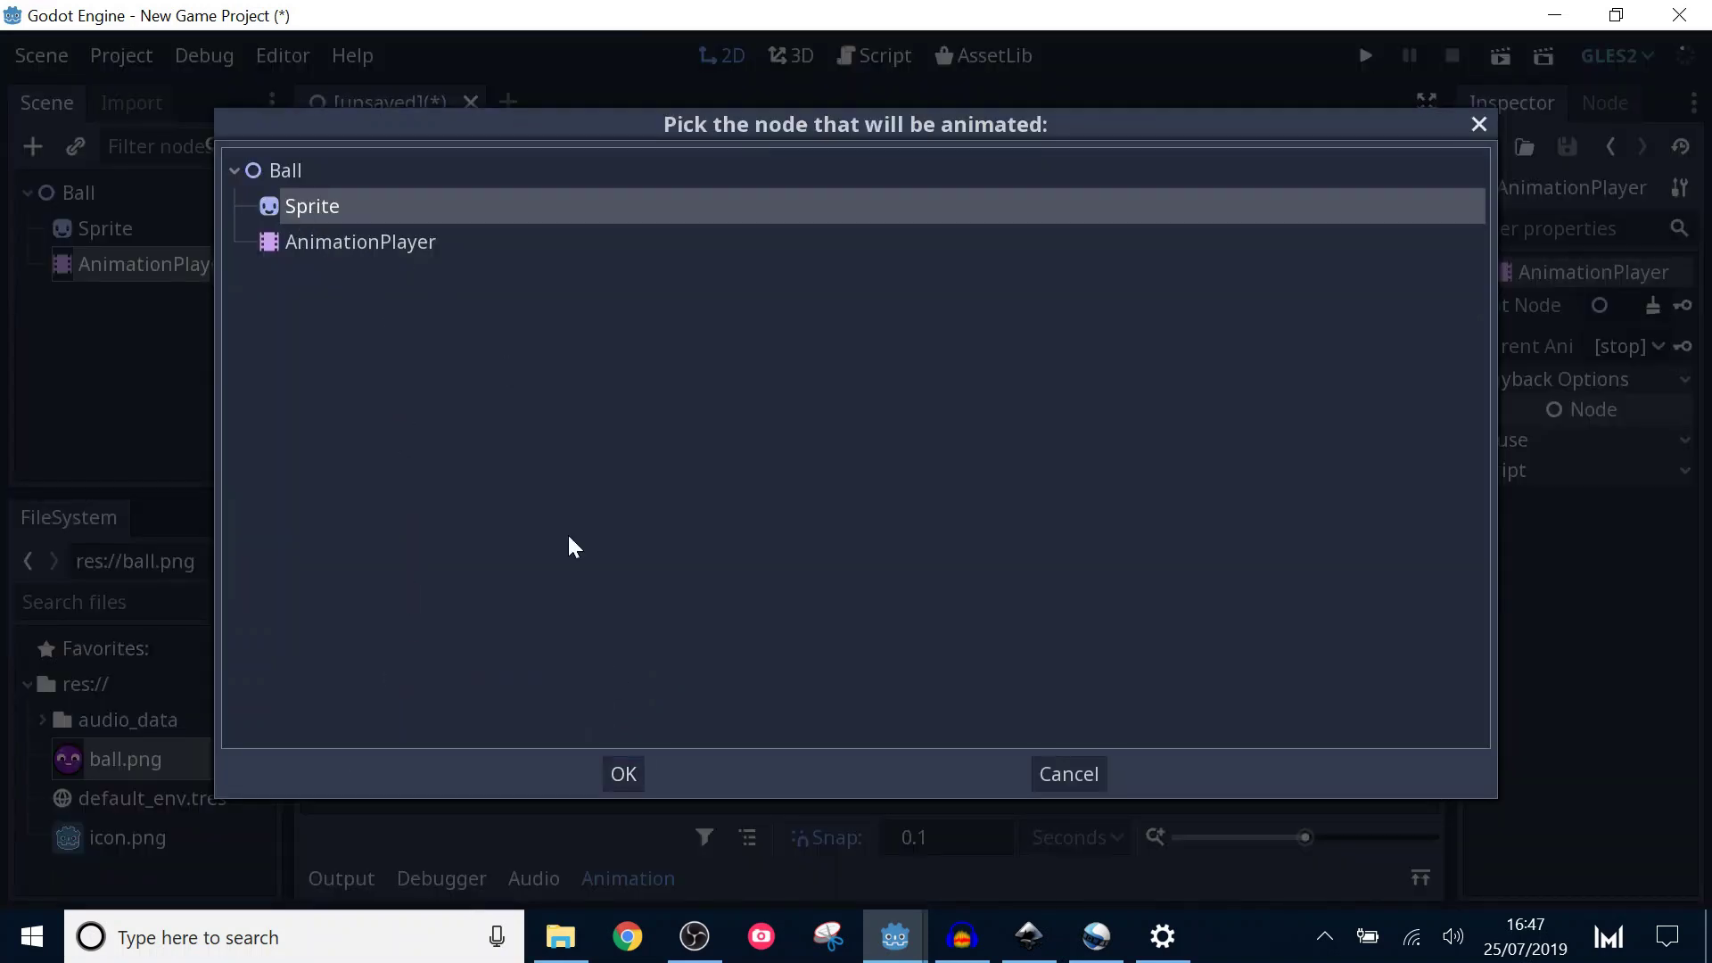
left_click(624, 773)
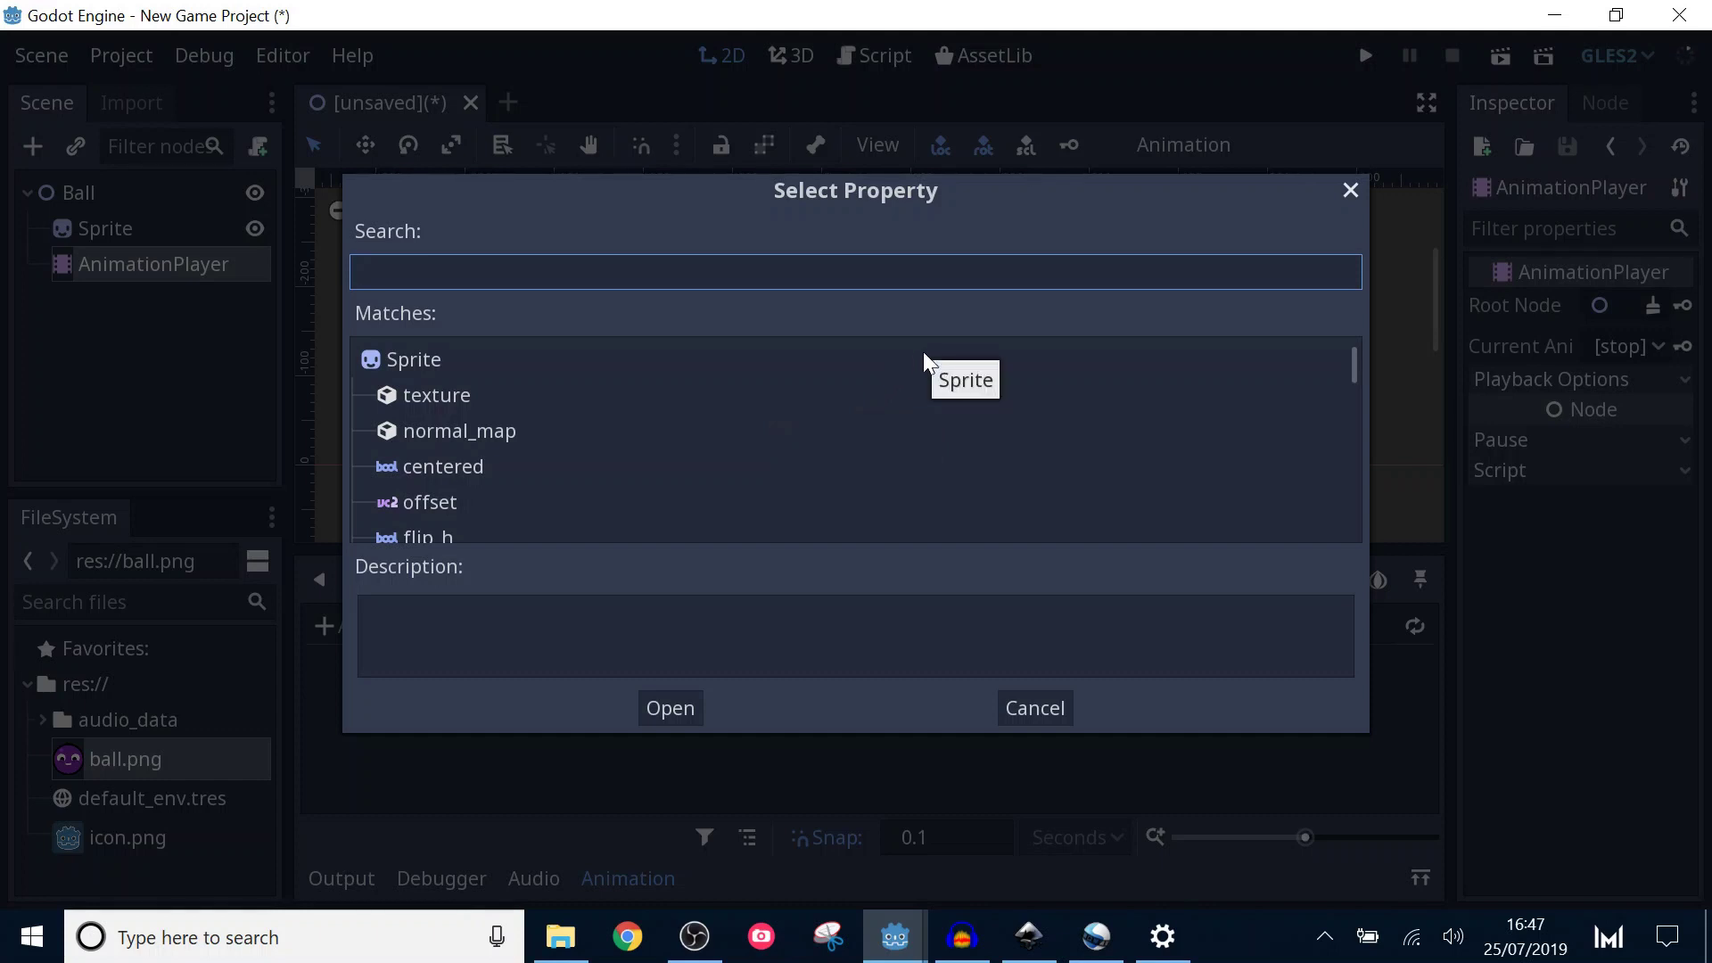
scroll(620, 393, "down", 5)
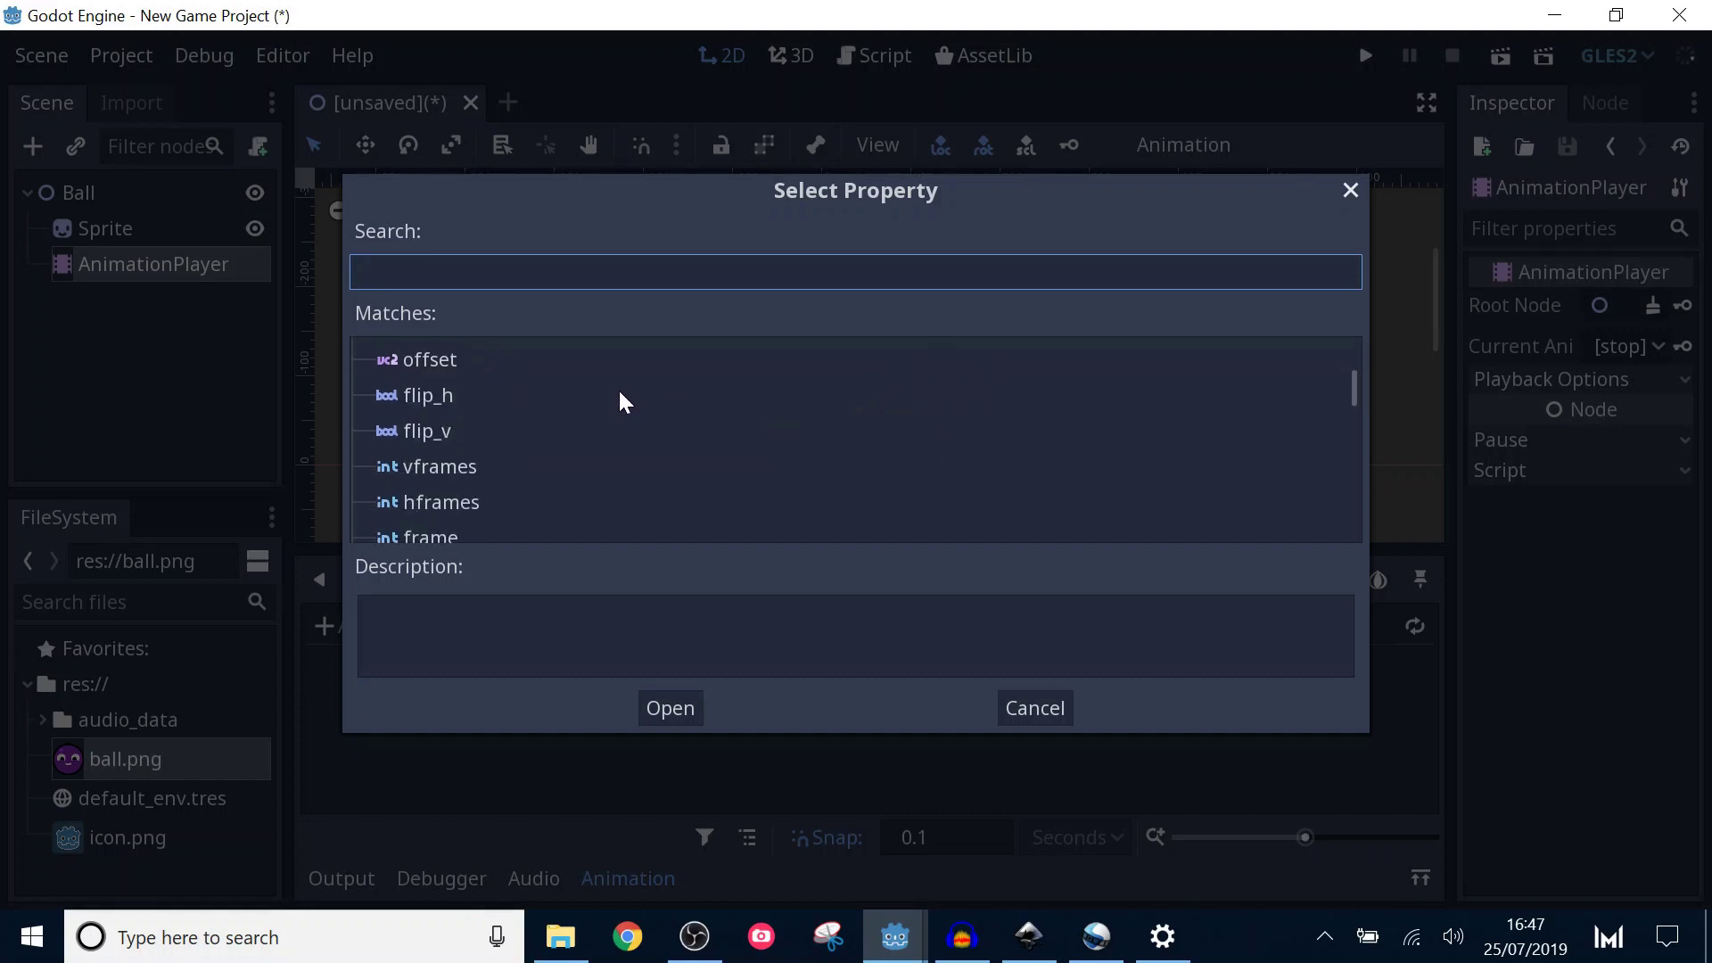
scroll(620, 402, "down", 3)
left_click(453, 459)
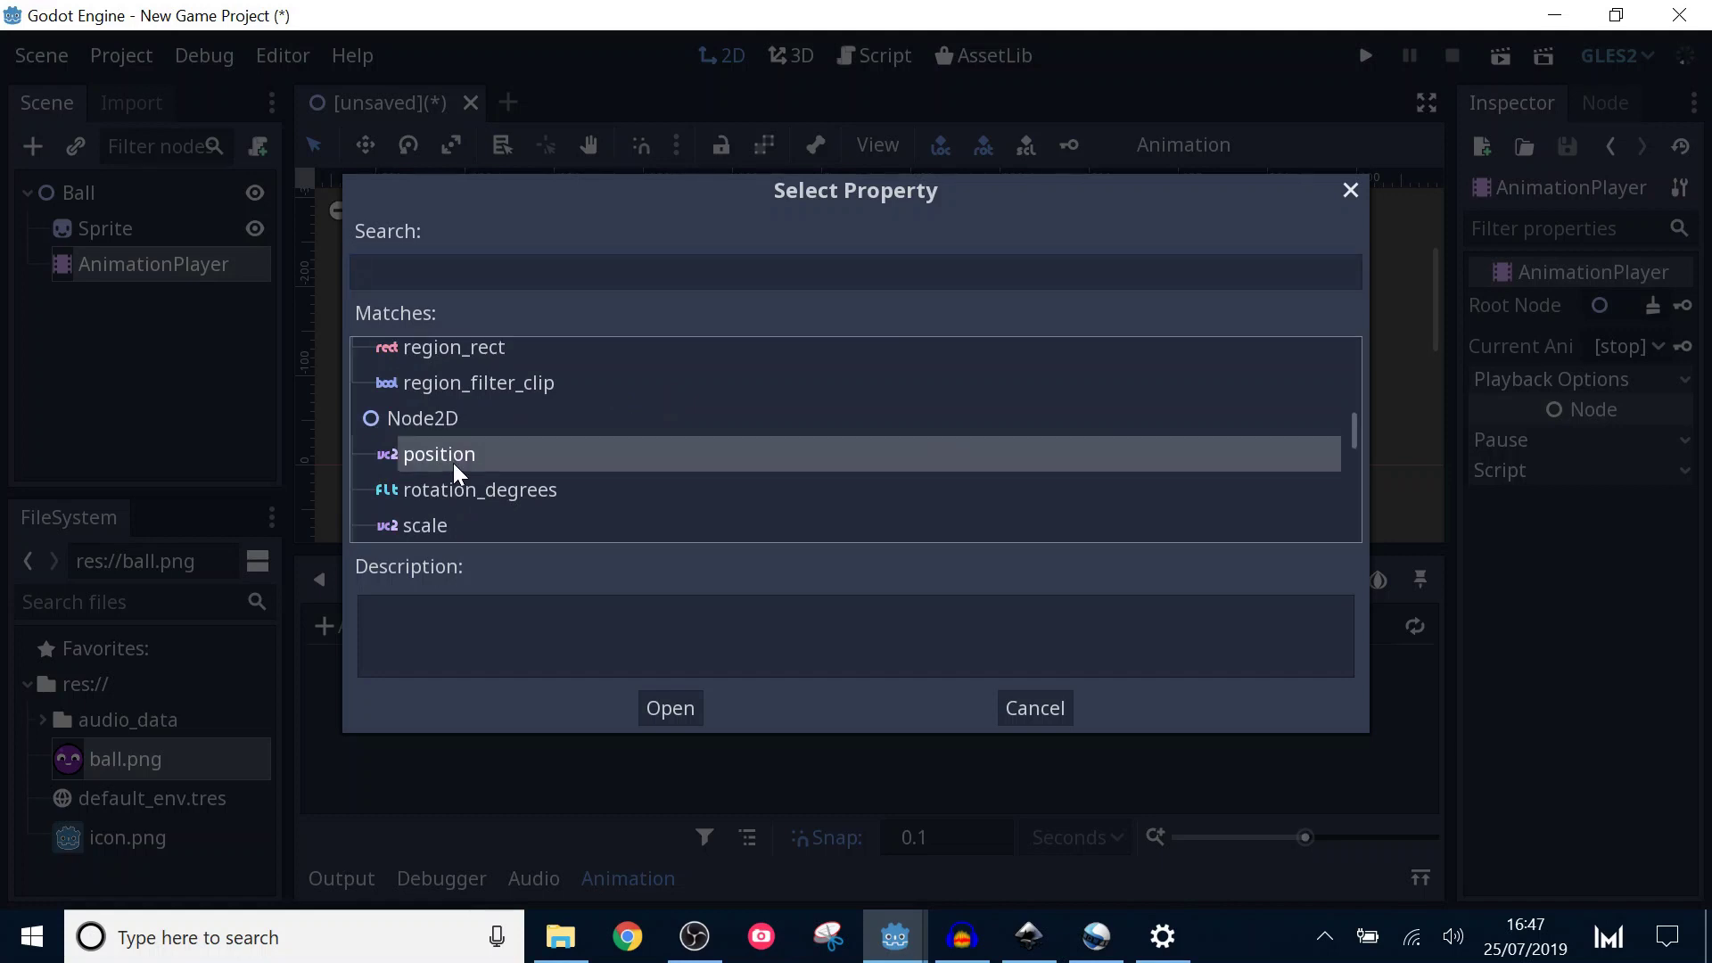
left_click(648, 713)
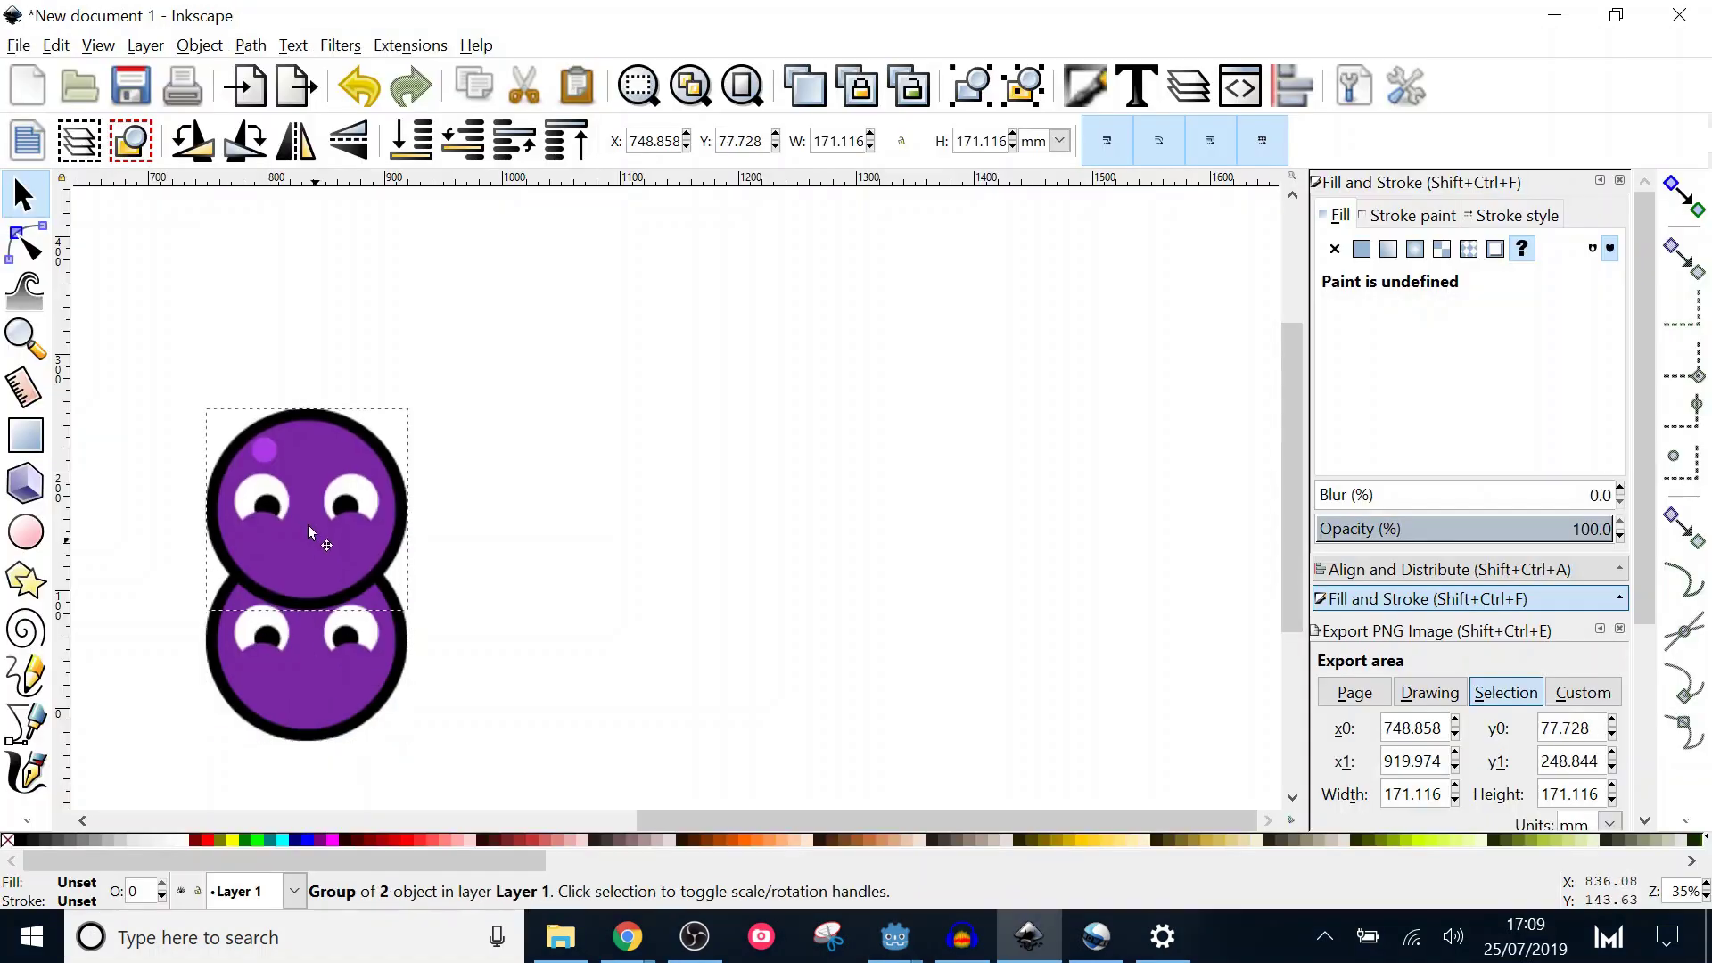
Arrange the purple ball copies: one raised at top-centre, two lower on left and right.
left_click_drag(308, 524, 302, 666)
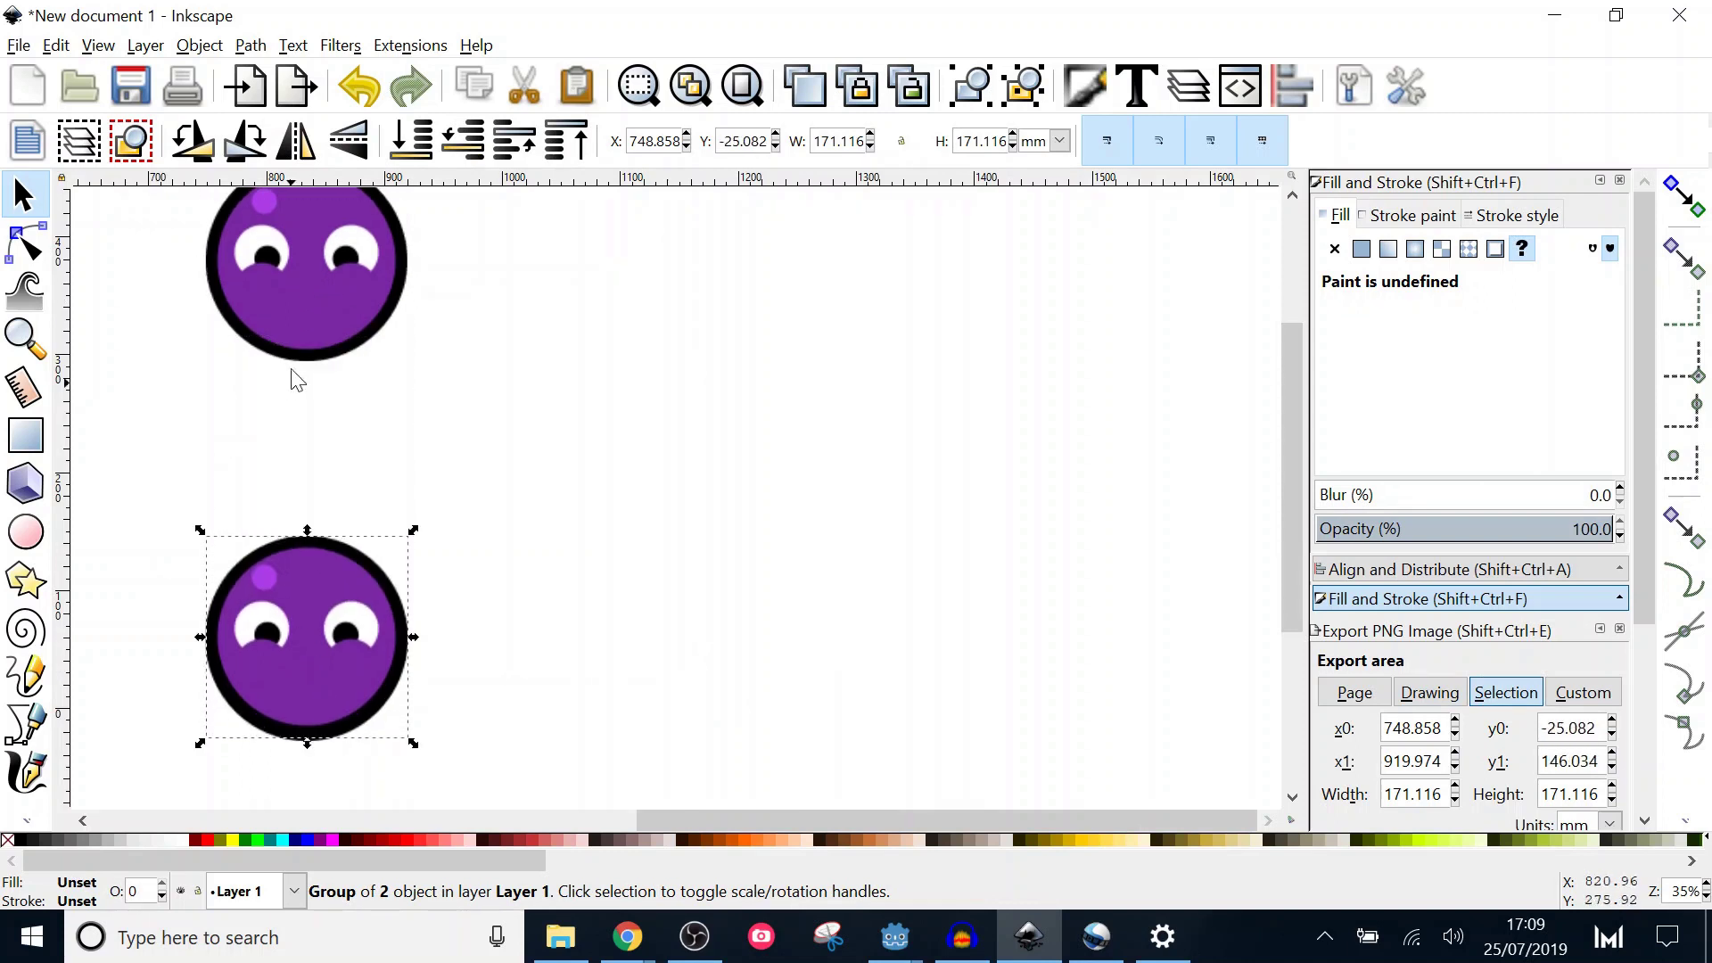
left_click_drag(294, 354, 573, 300)
left_click_drag(285, 668, 804, 666)
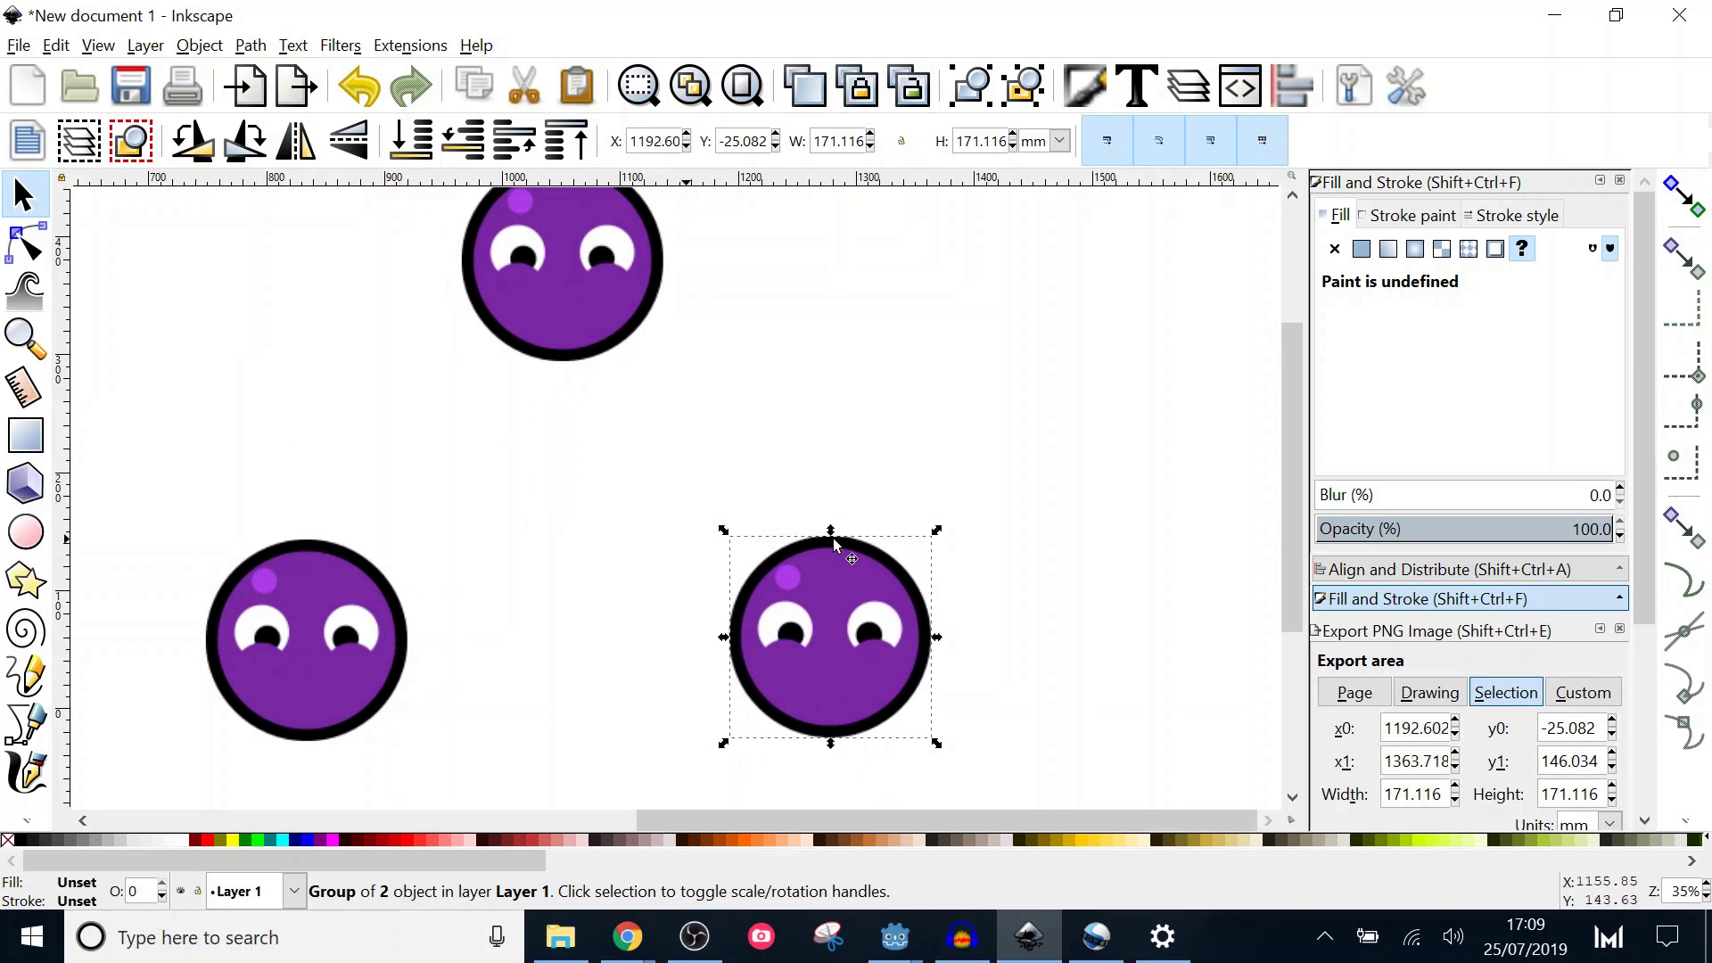
scroll(1292, 624, "up", 1)
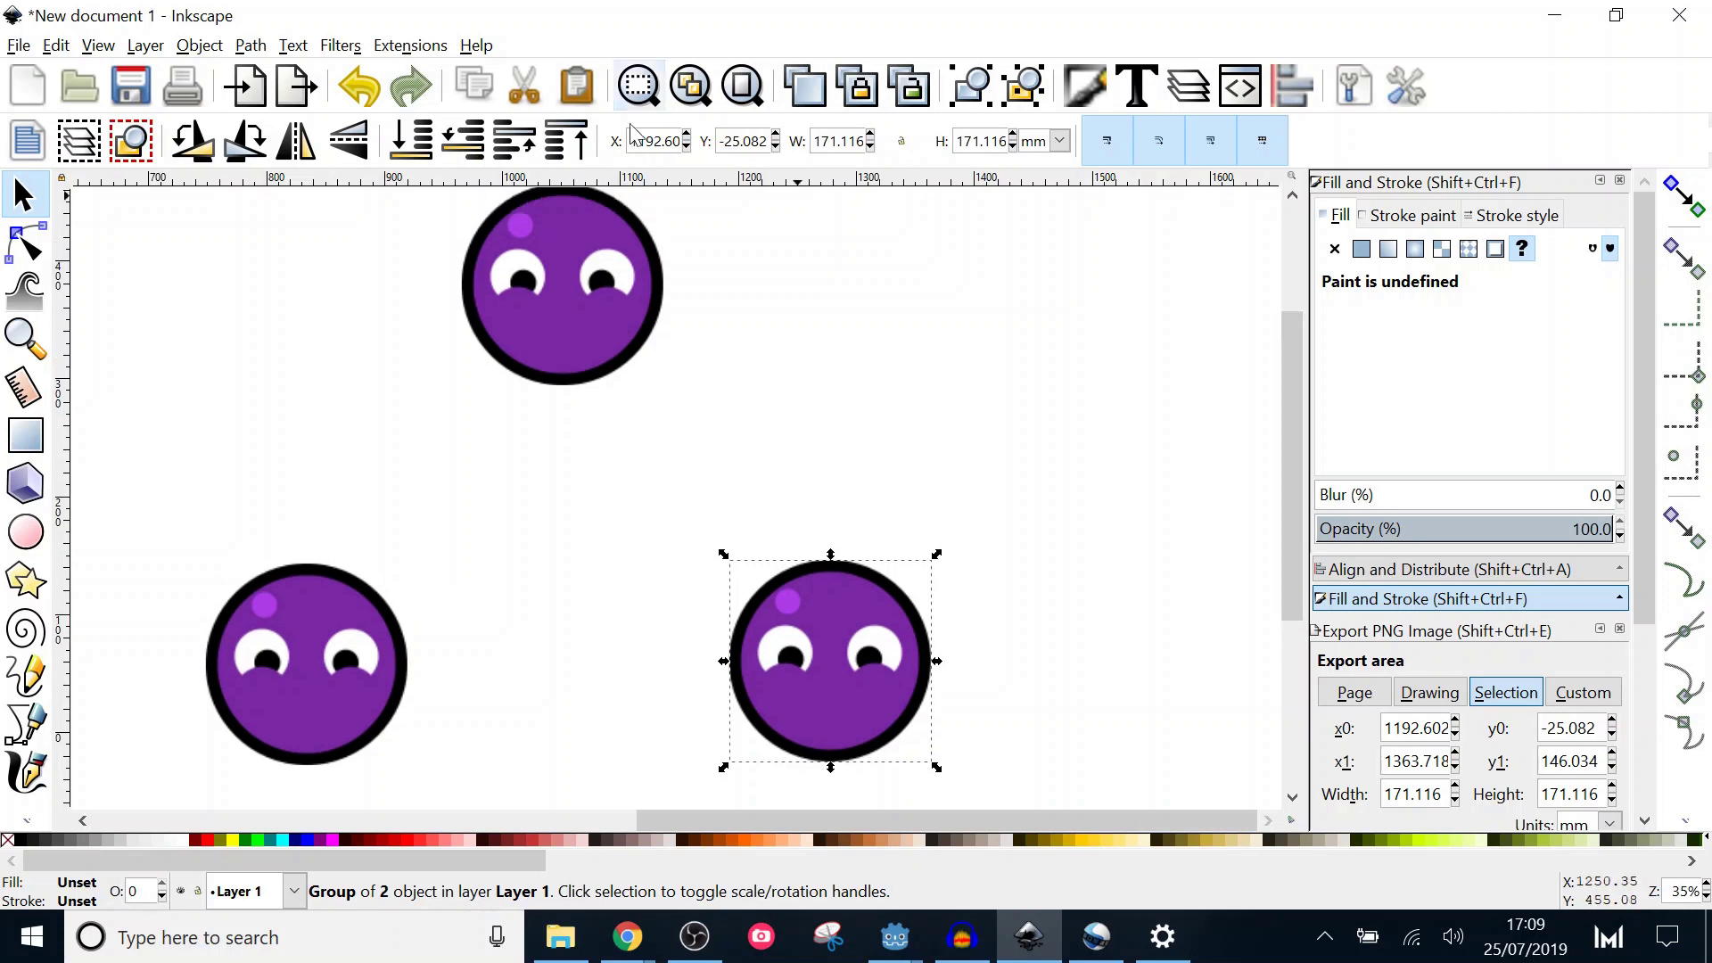
left_click_drag(555, 286, 562, 285)
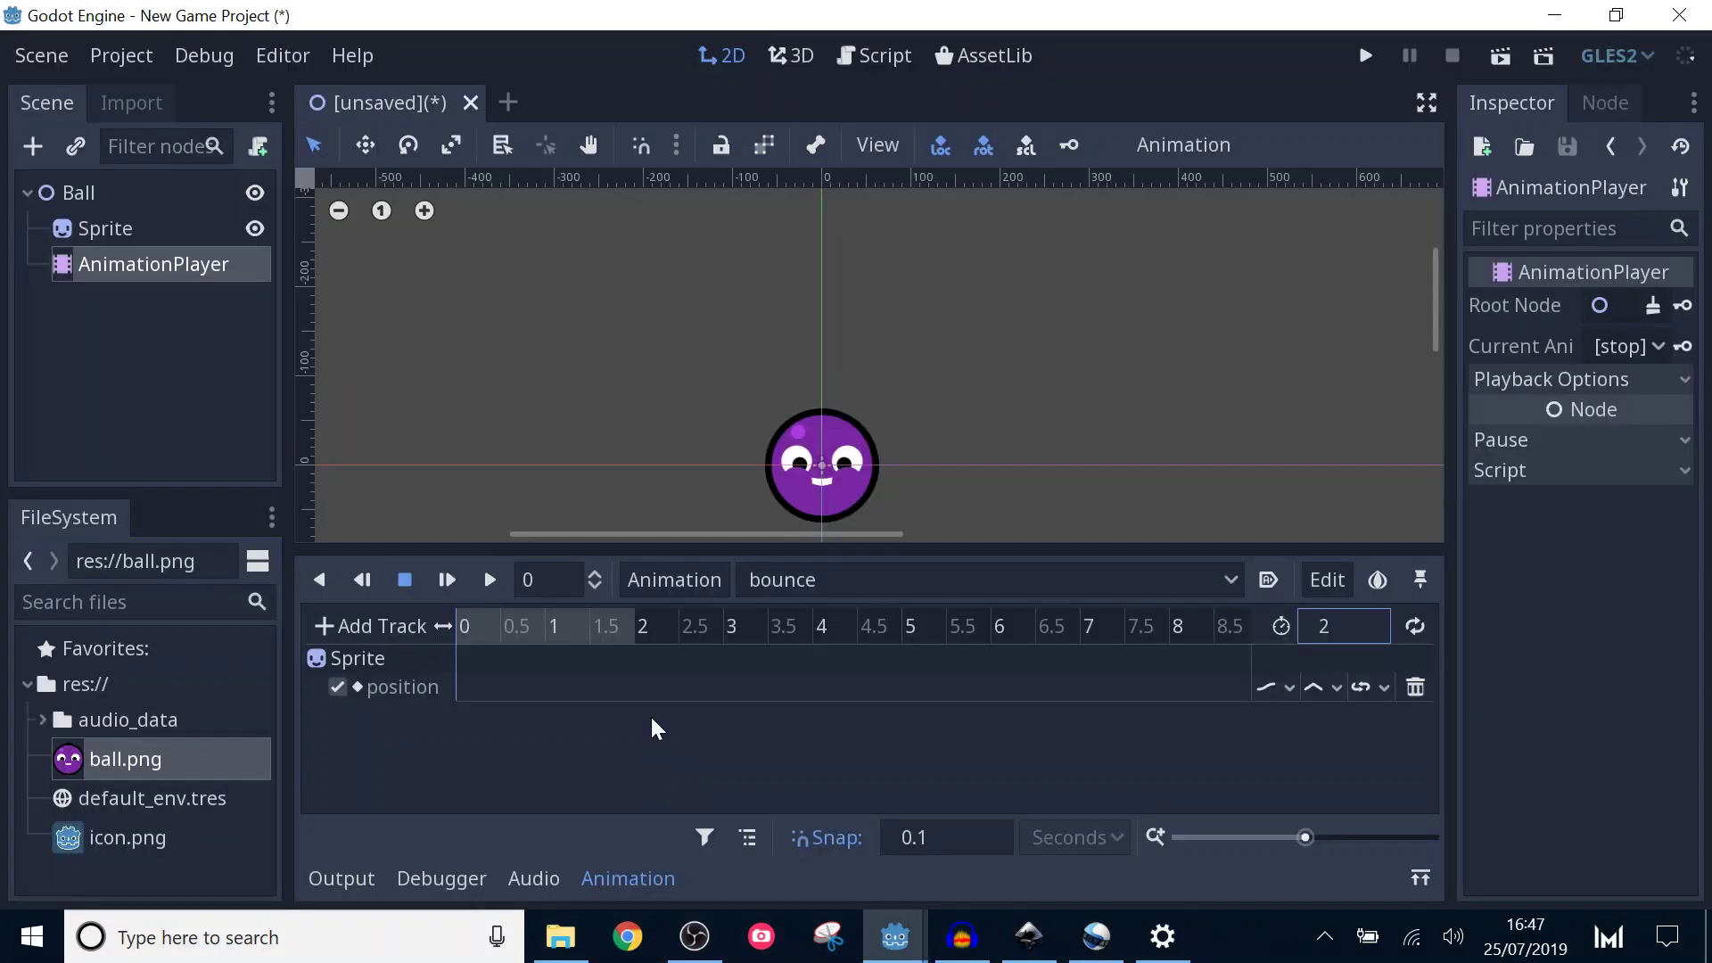
Select the Sprite and key its starting position at 0 seconds.
left_click(174, 263)
left_click(114, 233)
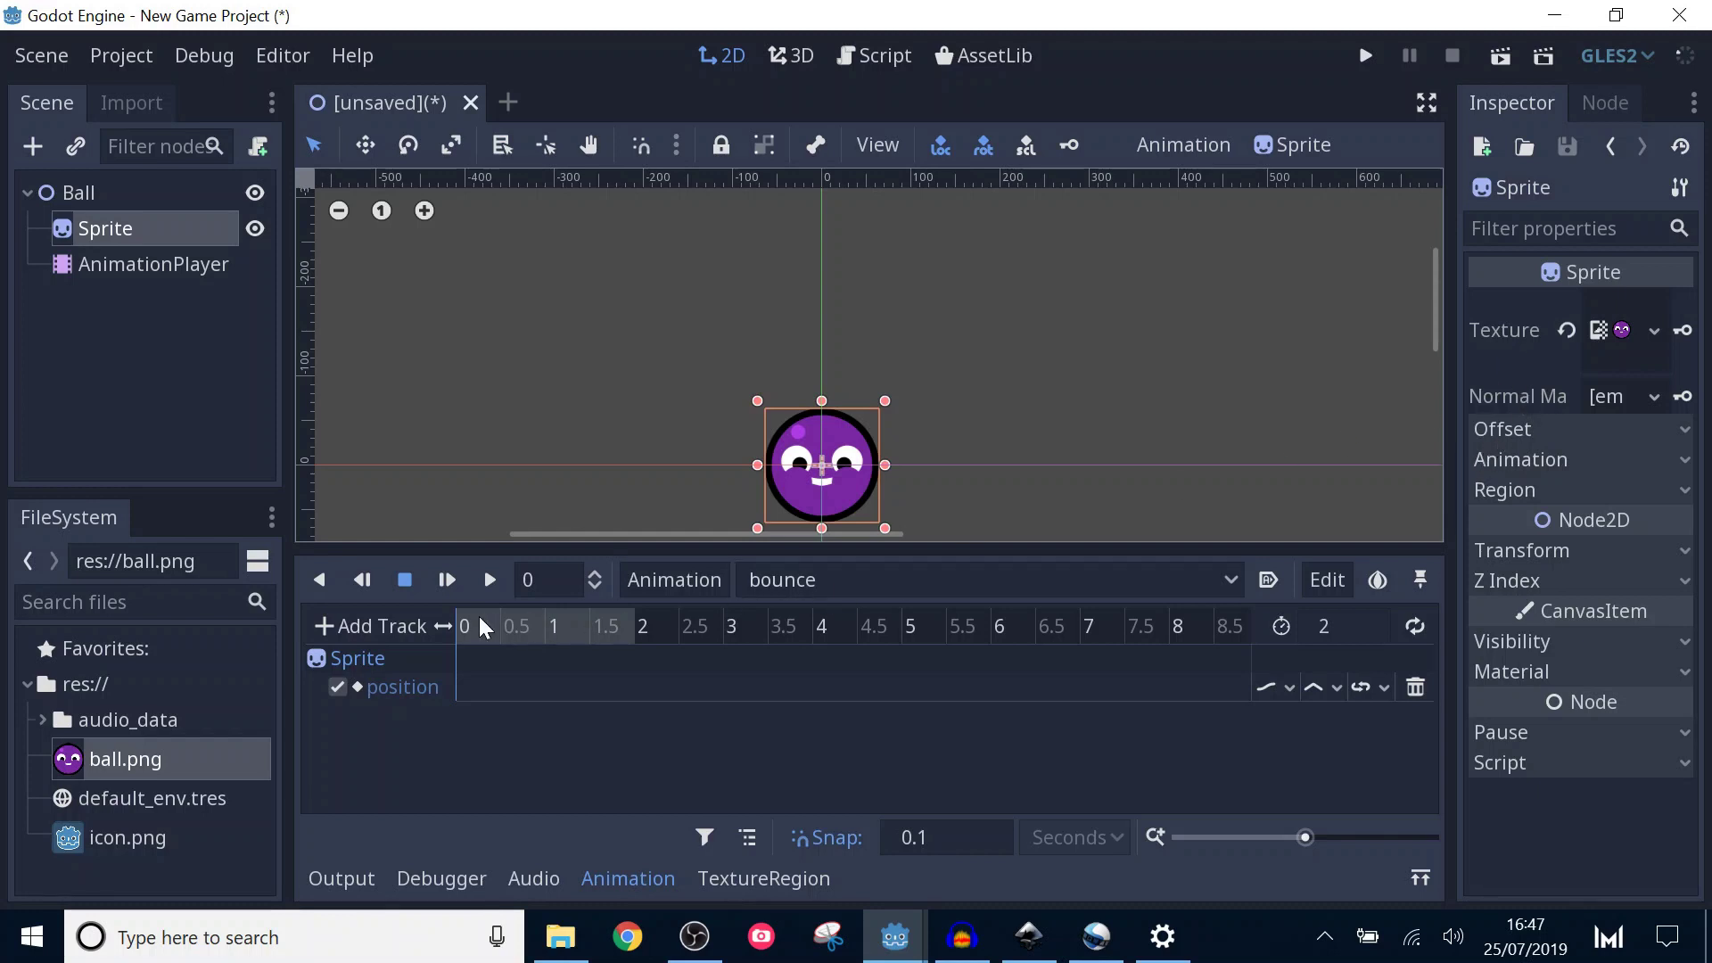
left_click_drag(478, 617, 457, 645)
left_click(1516, 554)
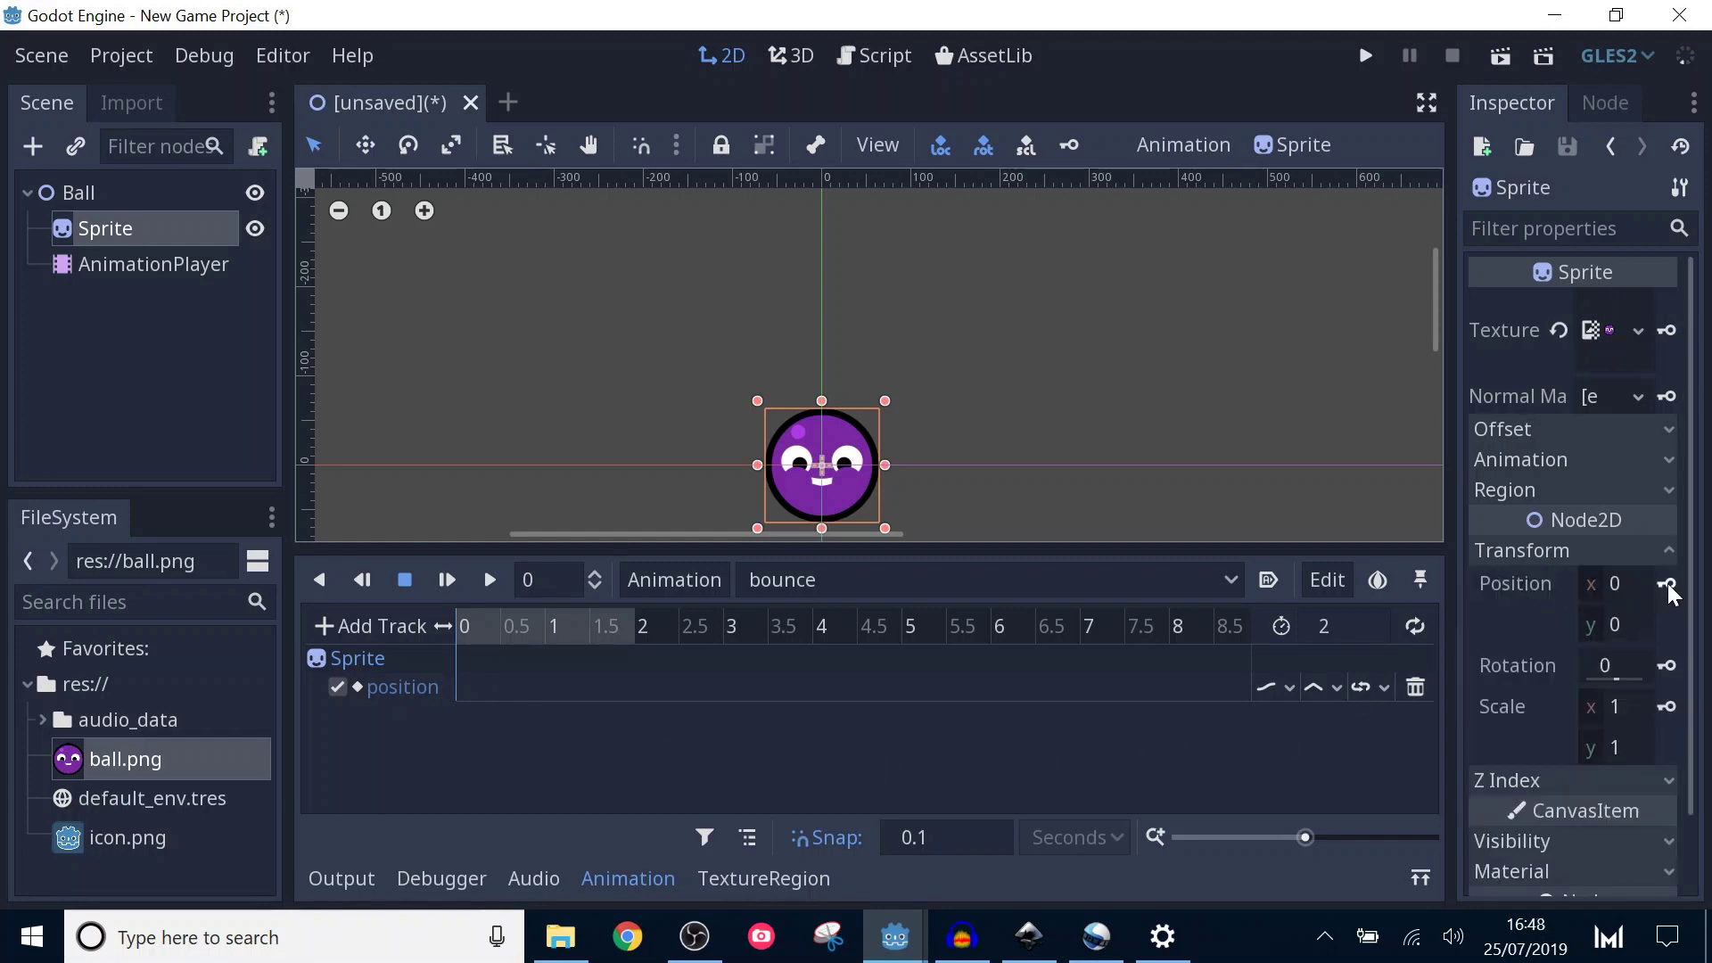
left_click(1667, 585)
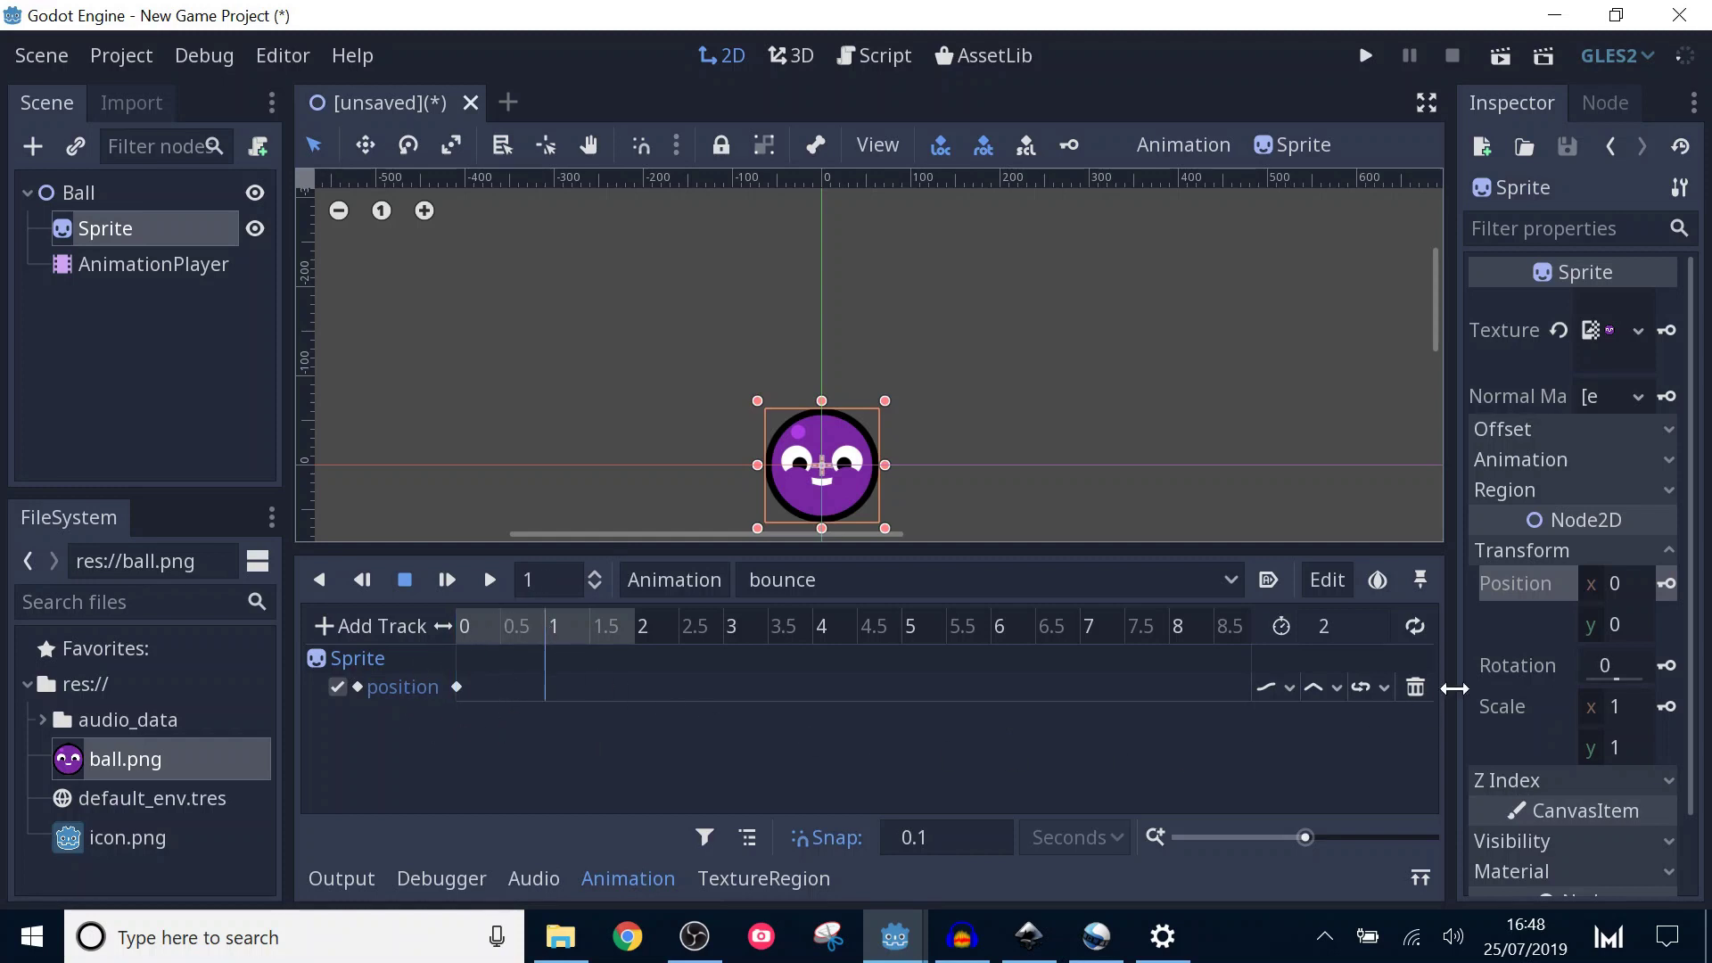
Set the Sprite's y position to -250 and key it at 1 second.
left_click(1616, 624)
type("-250")
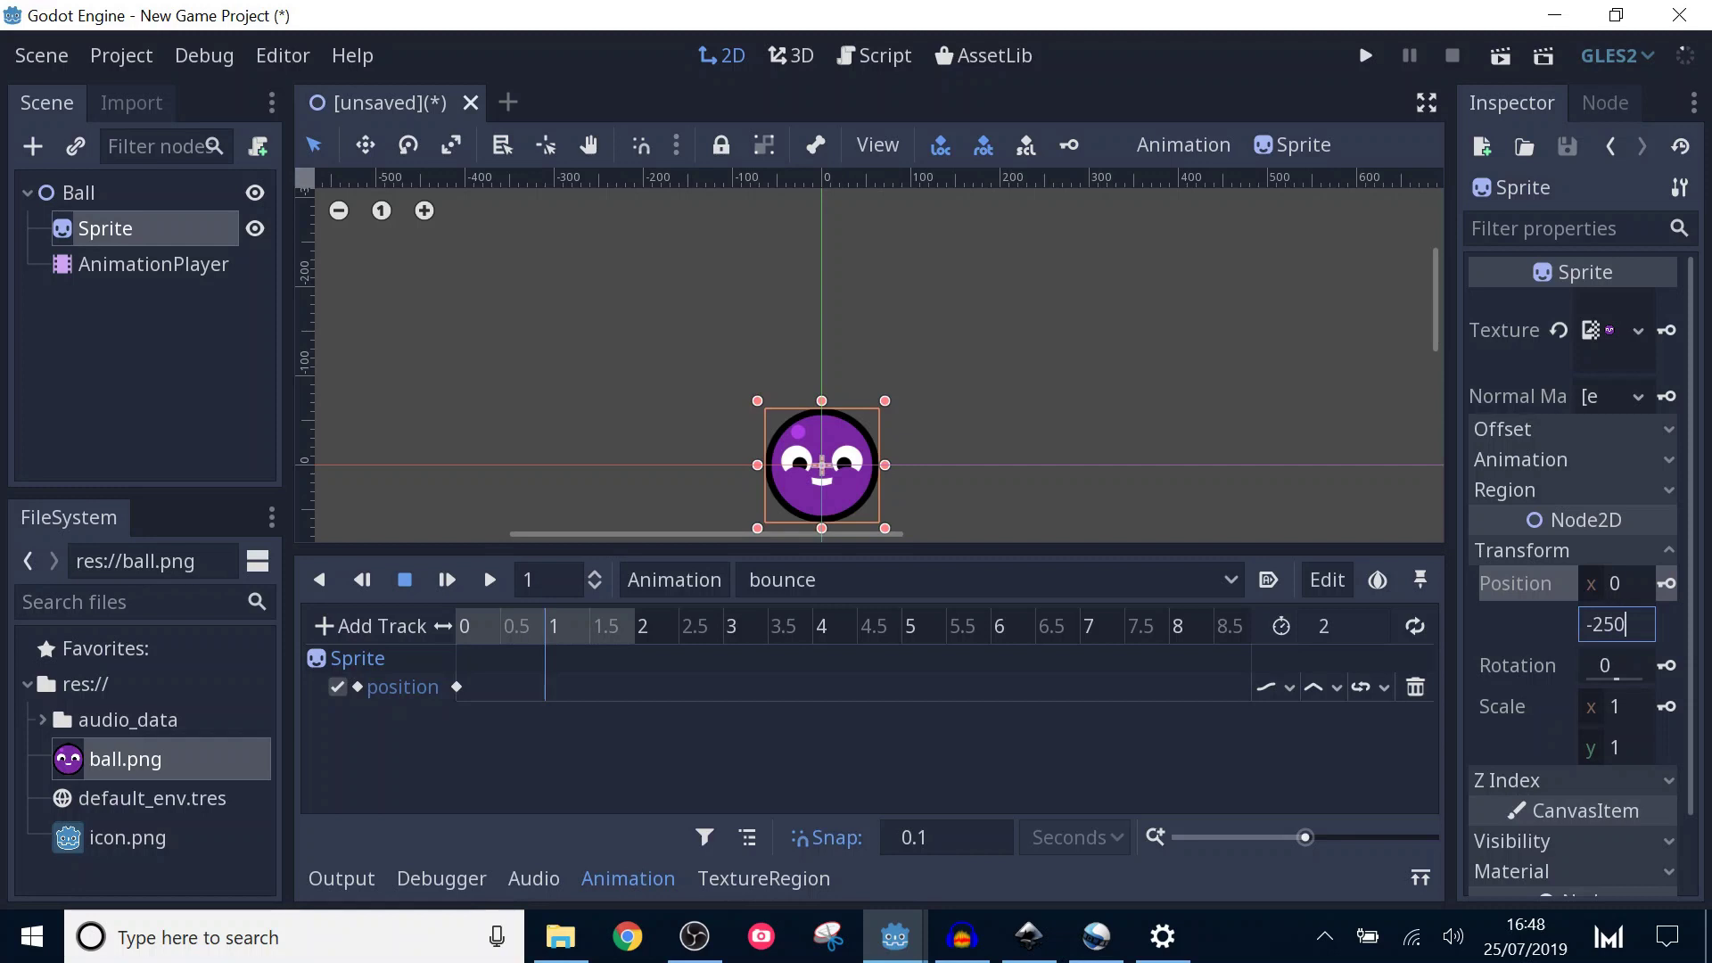
key("Return")
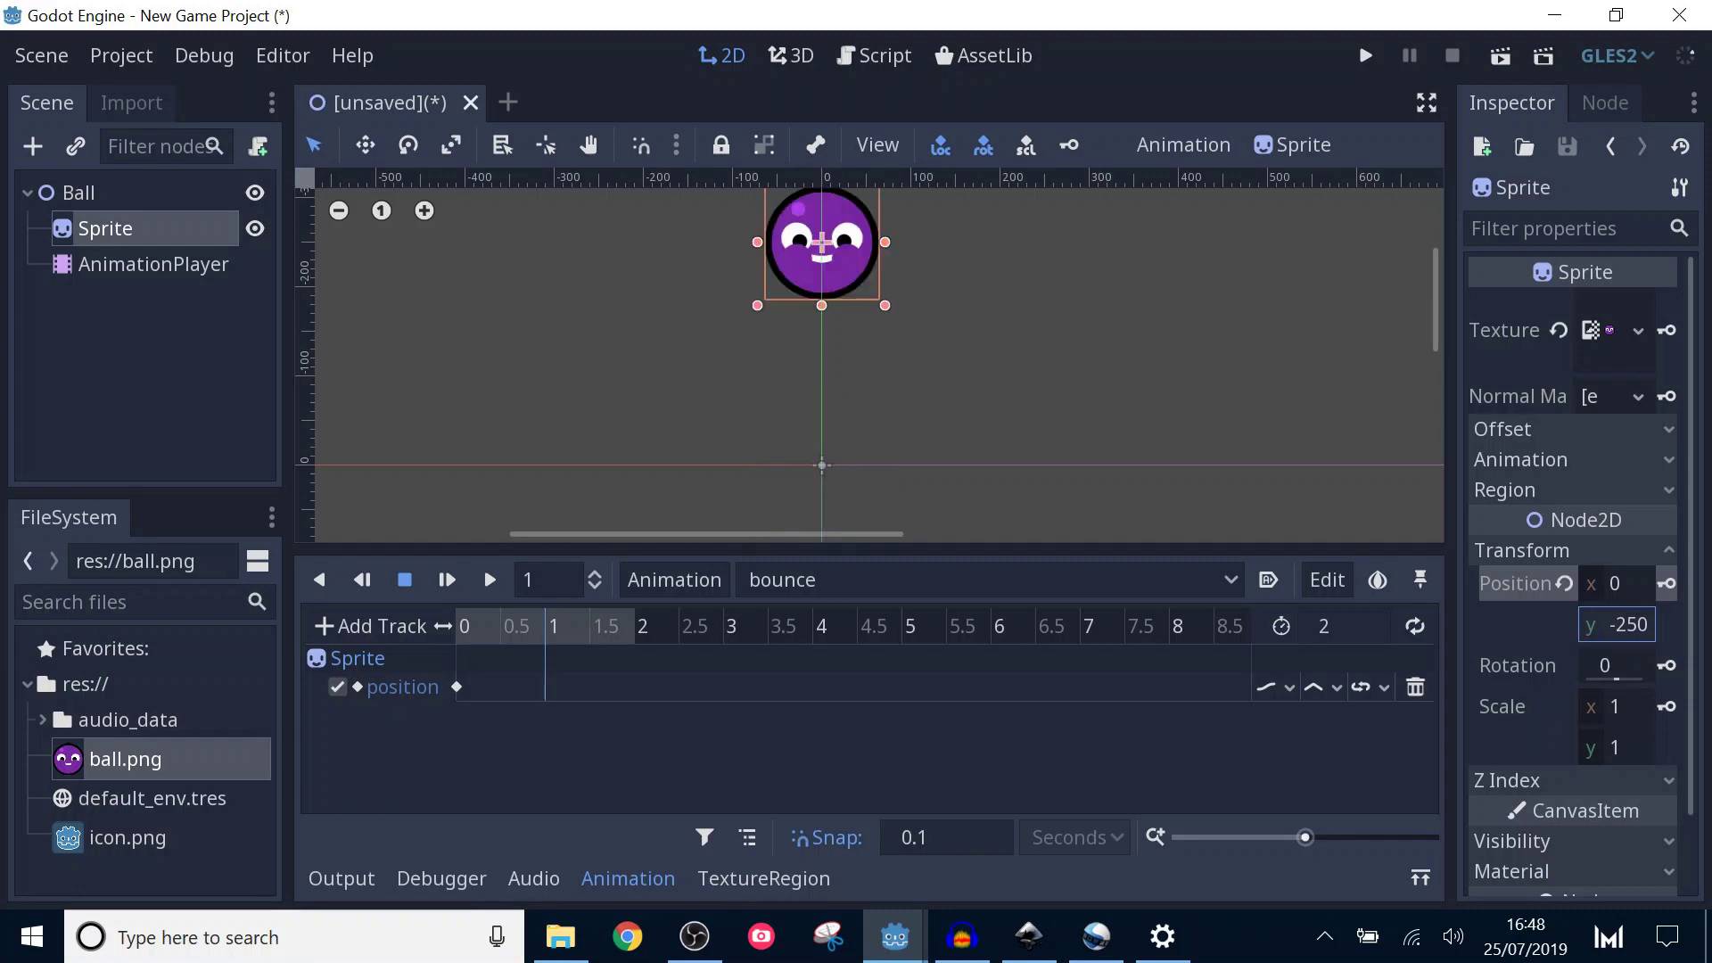
left_click(1667, 584)
Reset the position to 0, key it at 2 seconds, and play the bounce.
left_click_drag(558, 637, 631, 644)
left_click(1564, 584)
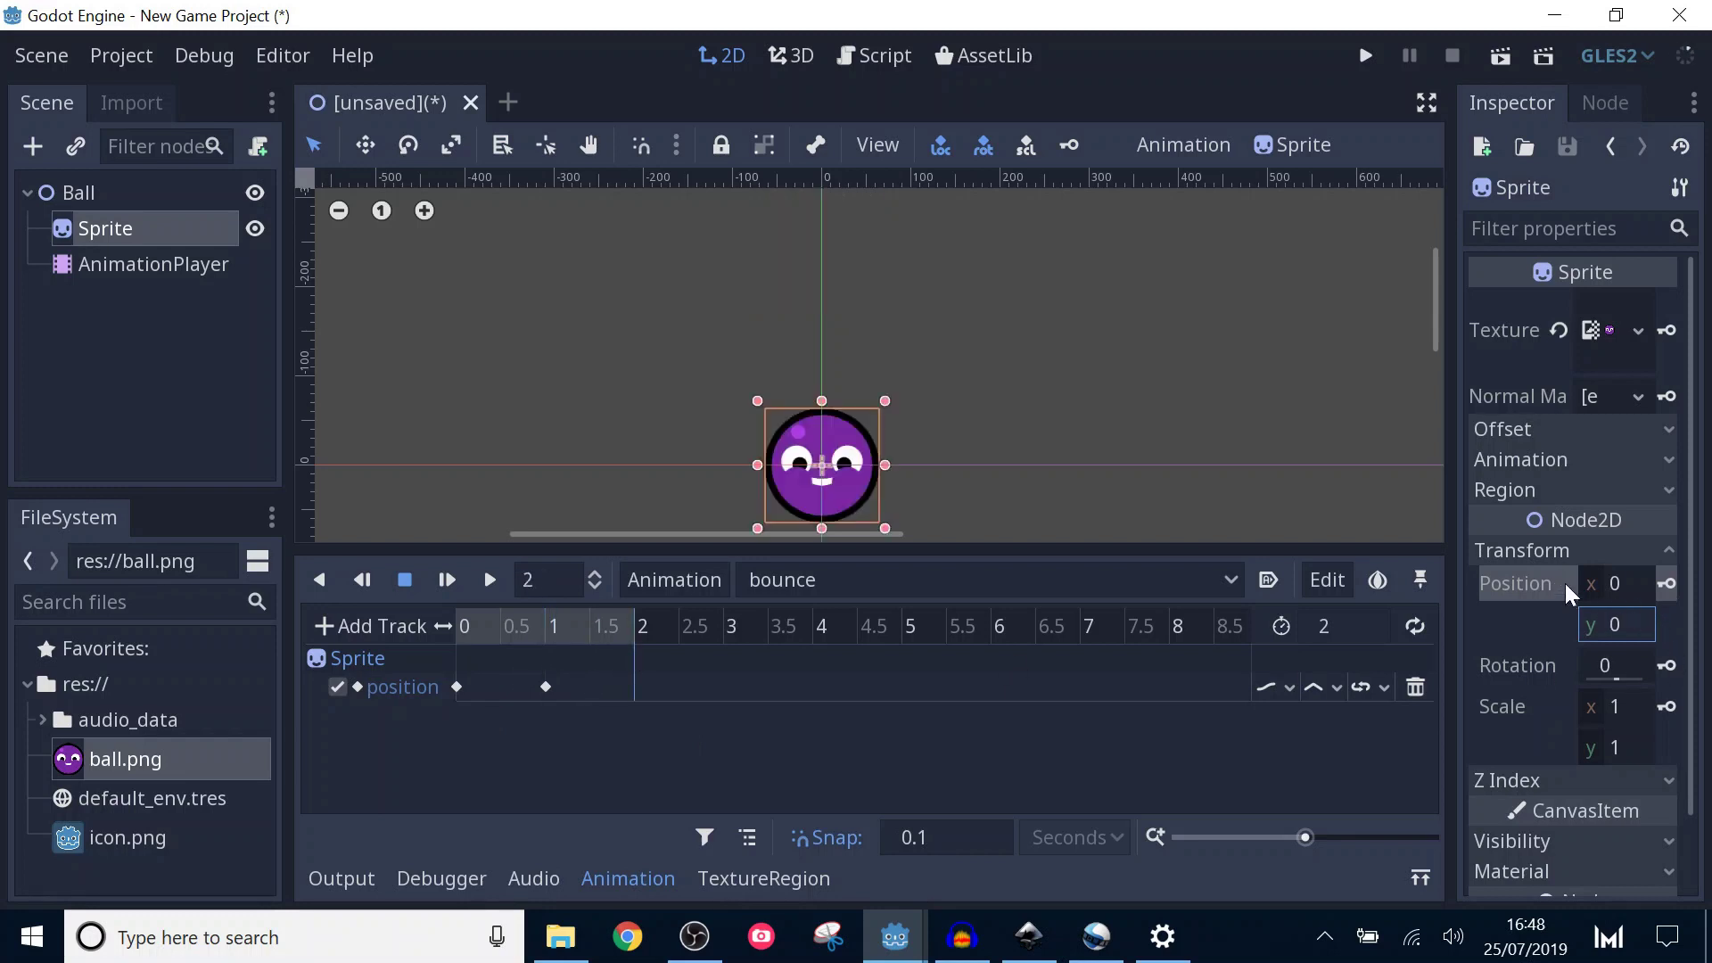
left_click(1667, 584)
left_click_drag(615, 627, 457, 640)
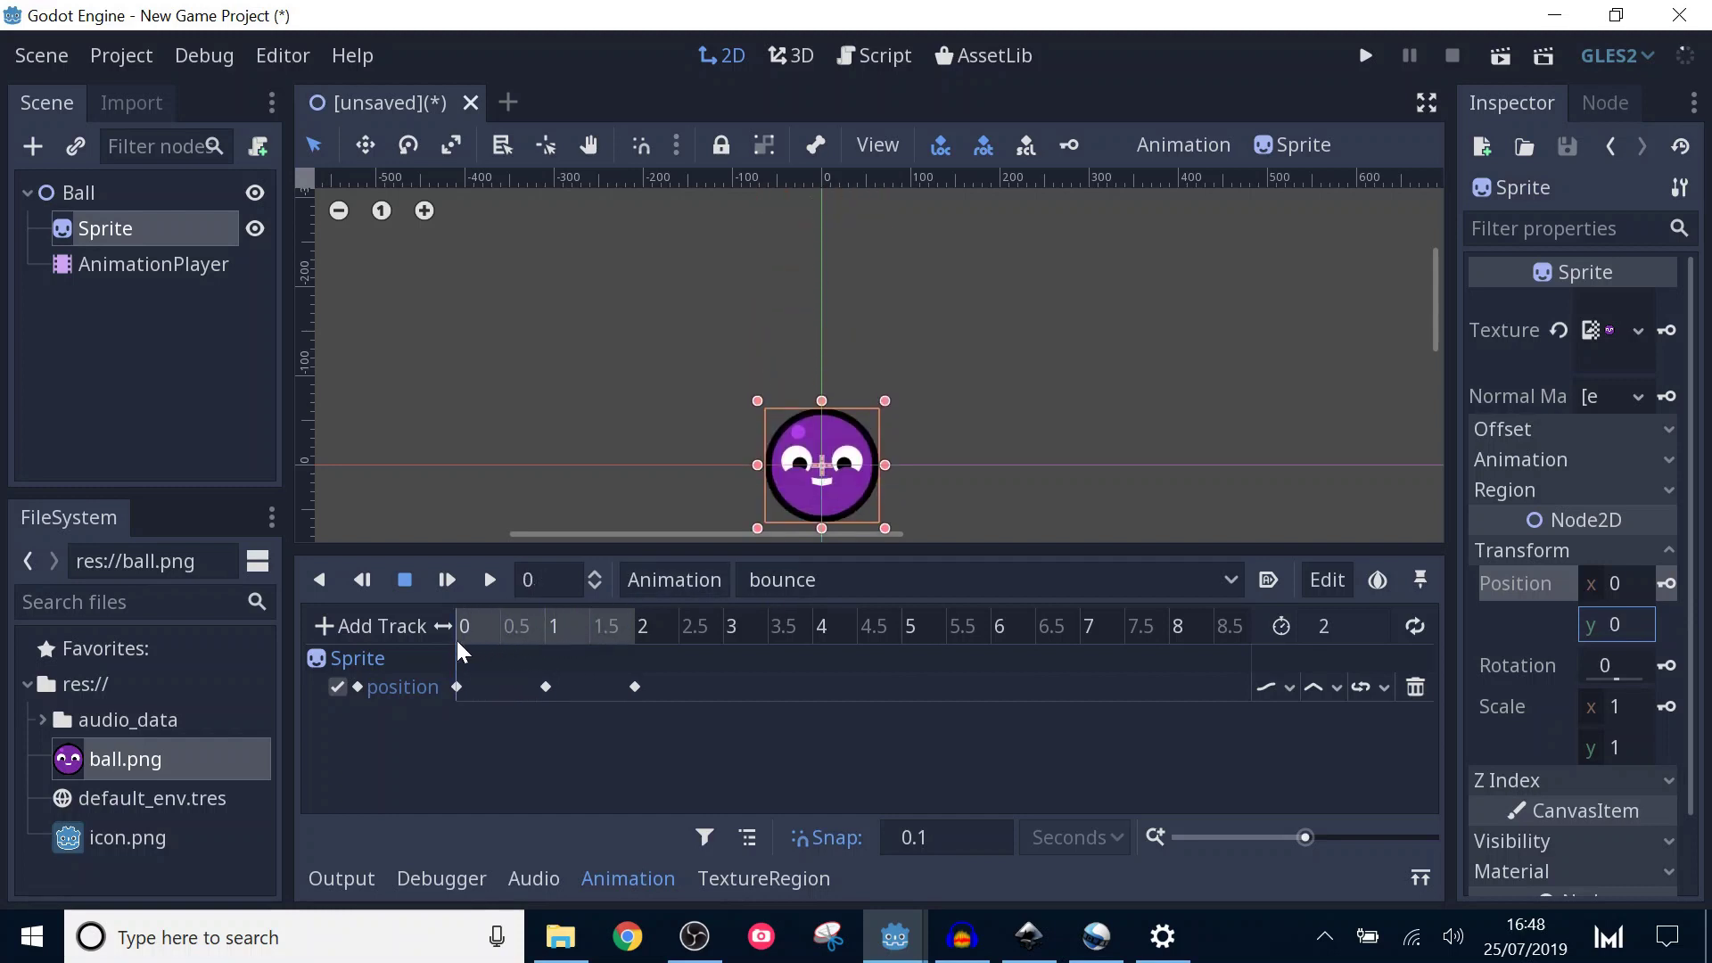
left_click(488, 581)
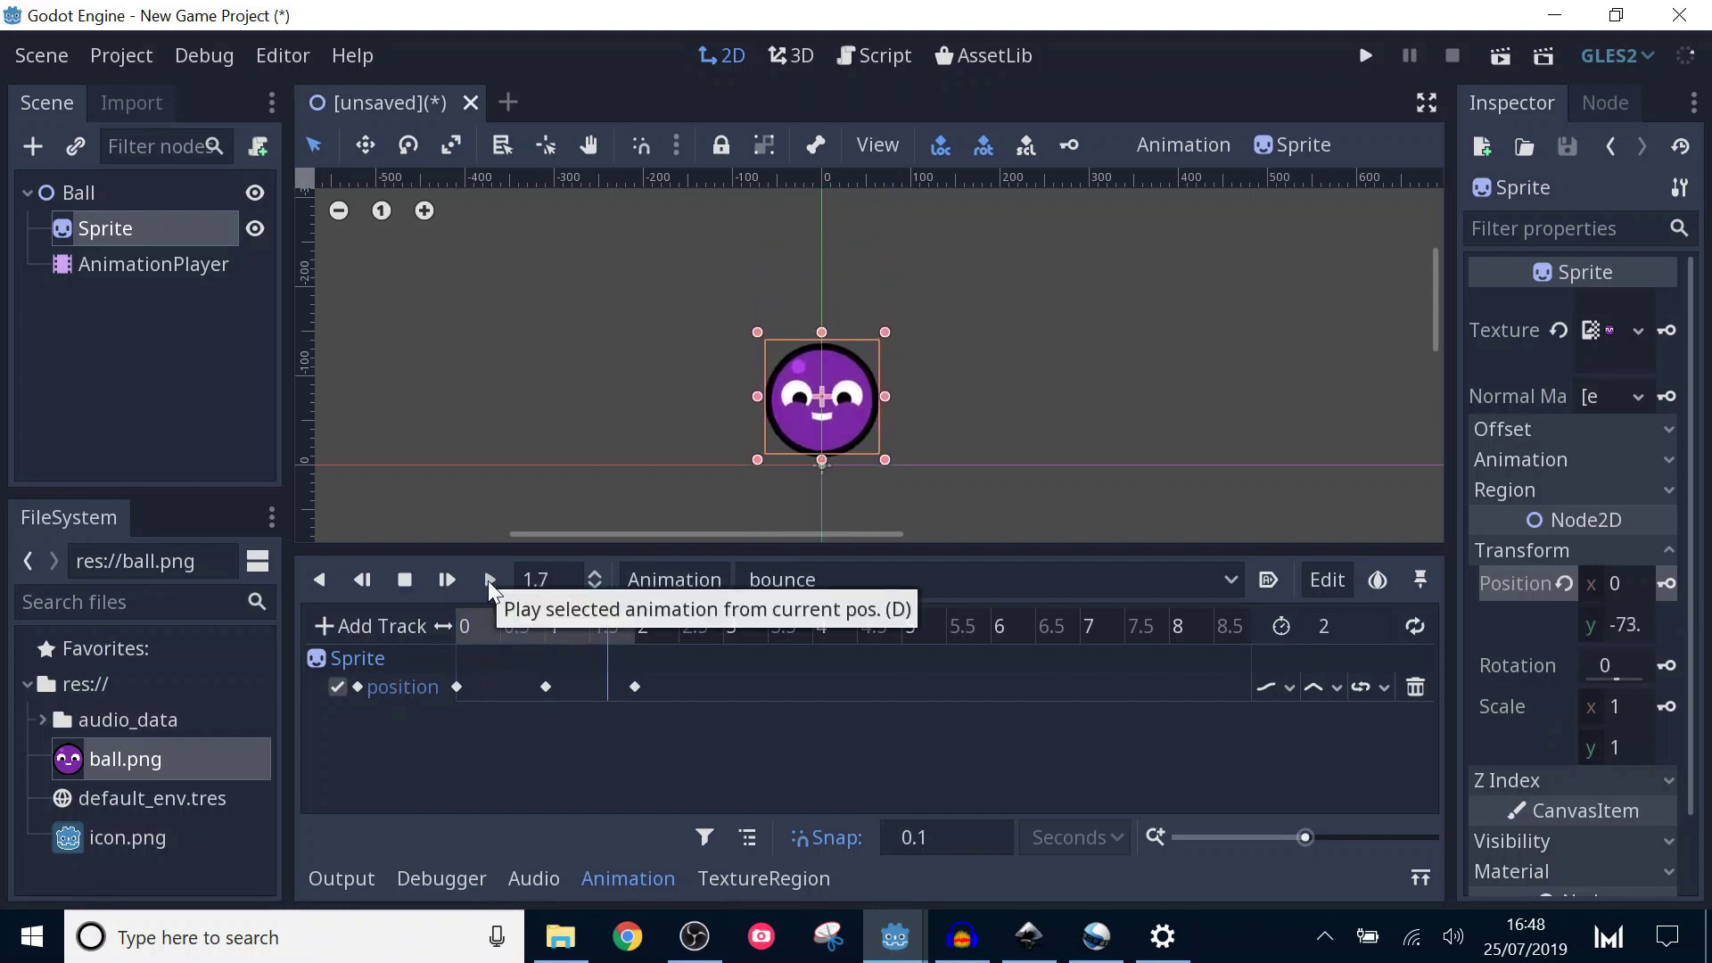
left_click(460, 627)
left_click(483, 579)
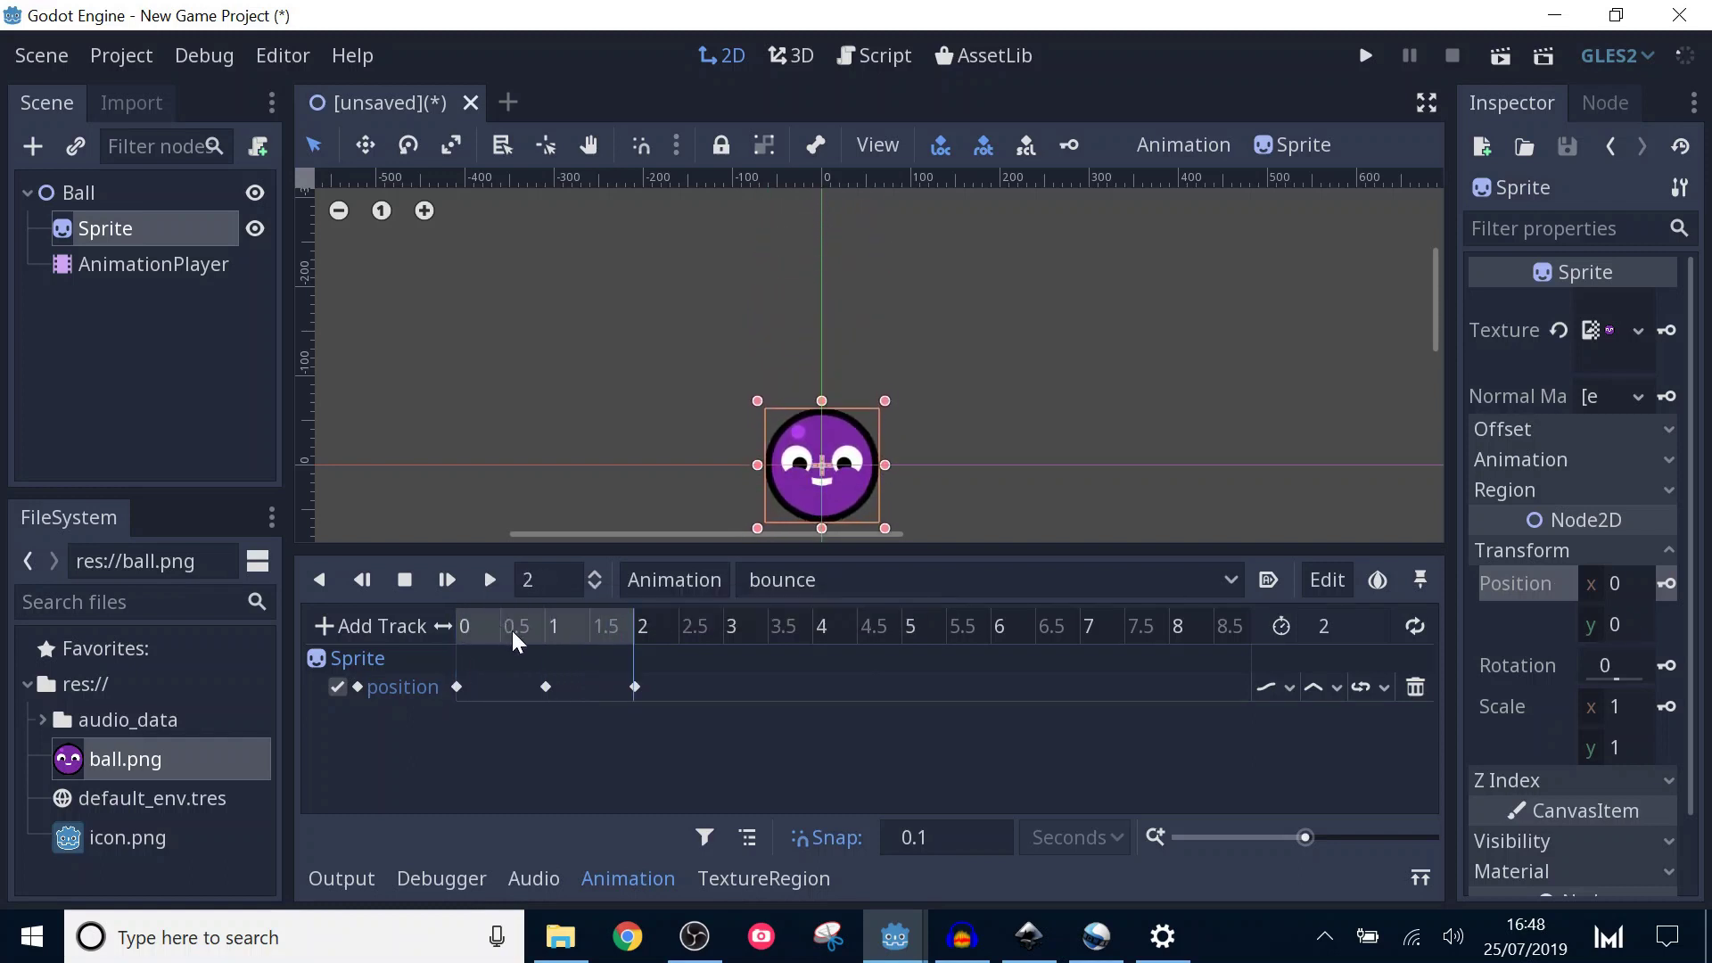
mouse_move(511, 630)
left_mouse_down()
mouse_move(464, 624)
mouse_move(490, 611)
left_mouse_up()
mouse_move(494, 623)
left_mouse_down()
mouse_move(469, 624)
mouse_move(468, 601)
mouse_move(485, 584)
mouse_move(495, 608)
left_mouse_up()
key("d")
Give the first position key Out easing of 0.5 and replay the bounce.
left_click(458, 686)
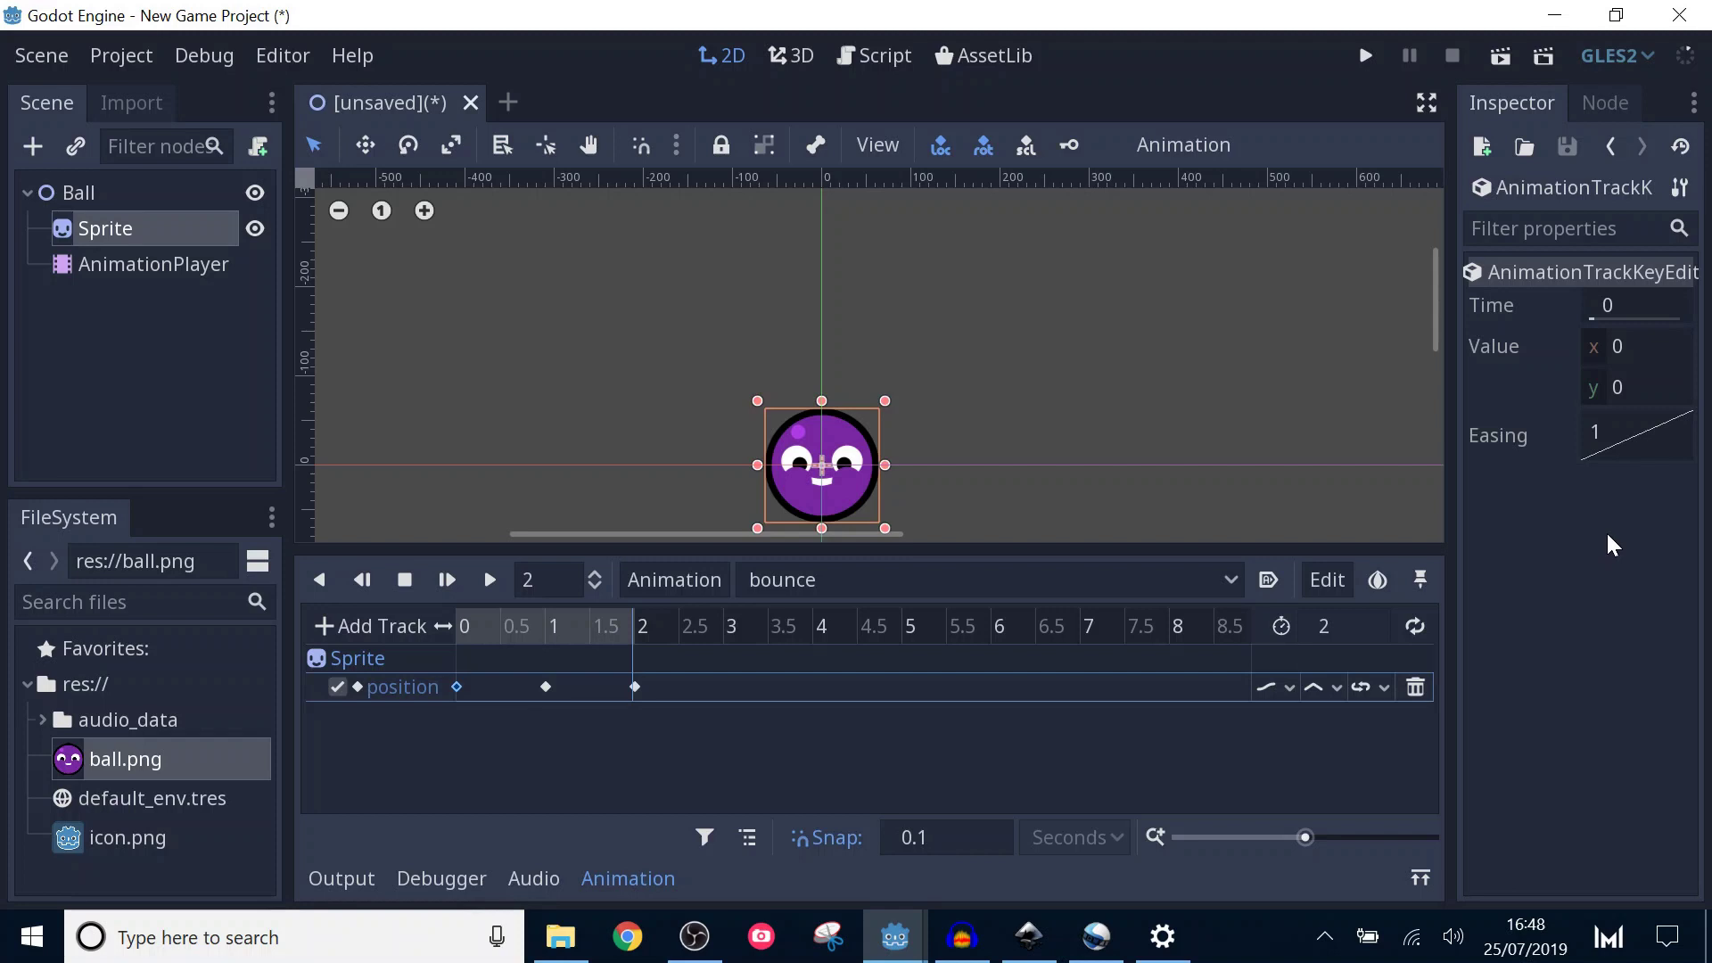
right_click(1619, 425)
left_click(1655, 540)
left_click_drag(564, 627, 461, 628)
left_click(490, 581)
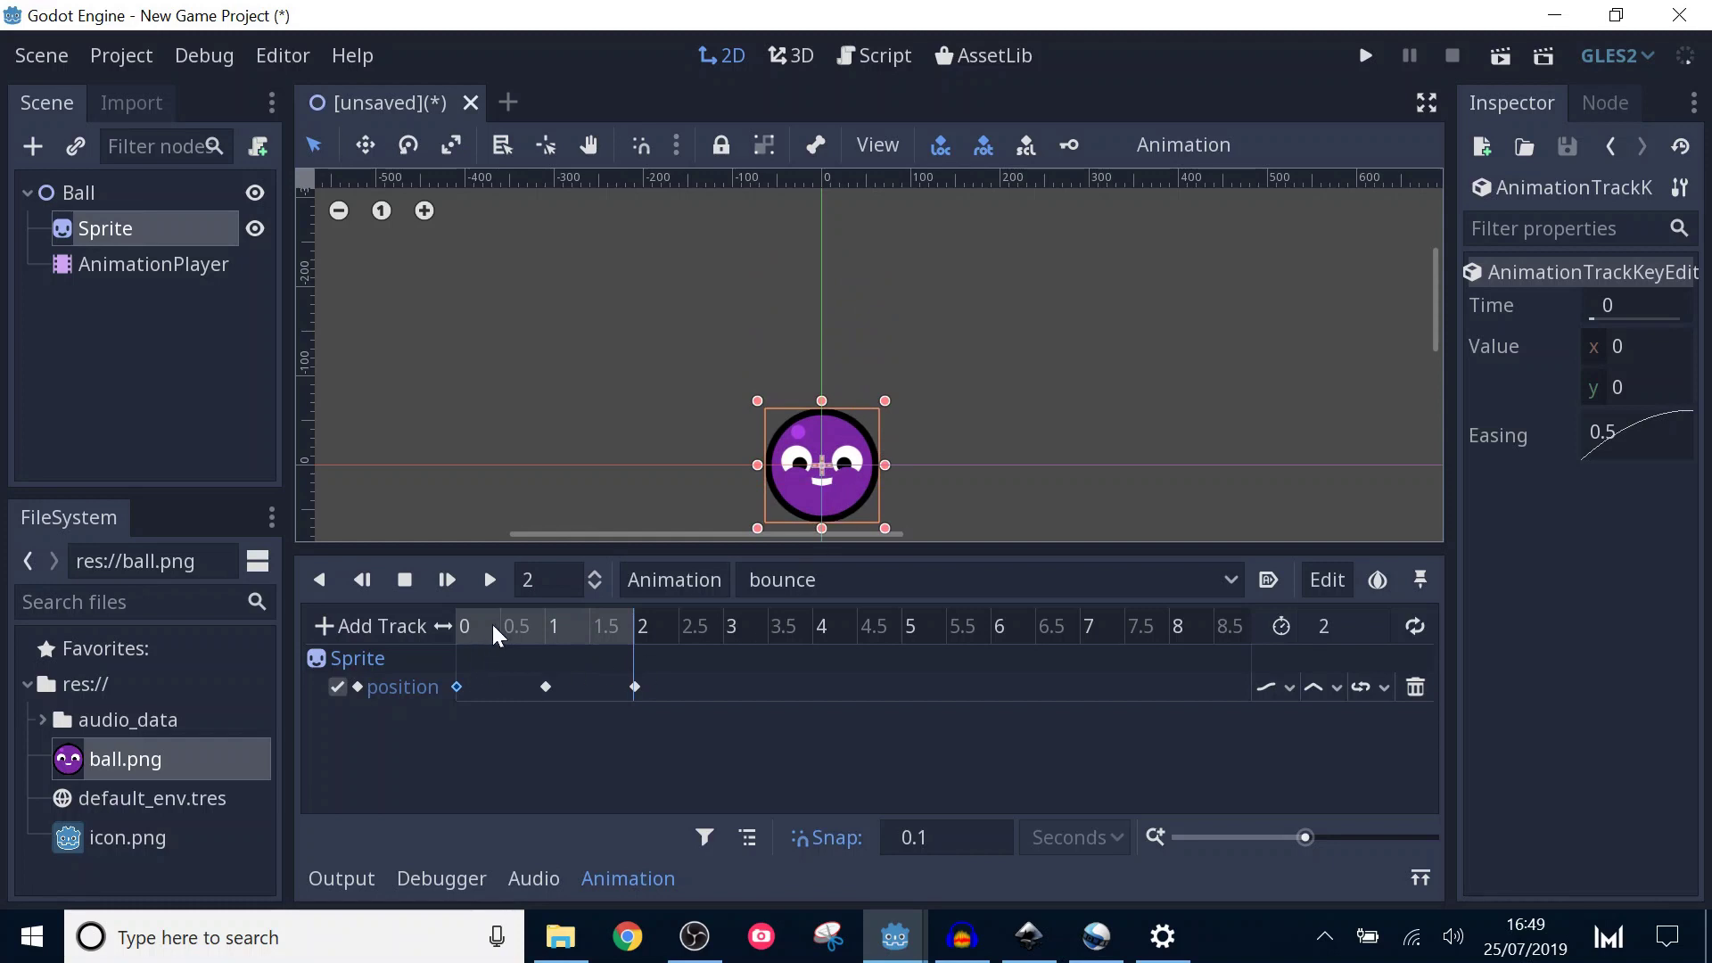
left_click(490, 580)
Give the 1-second key In easing of 2 and play to check.
left_click(545, 687)
right_click(1616, 441)
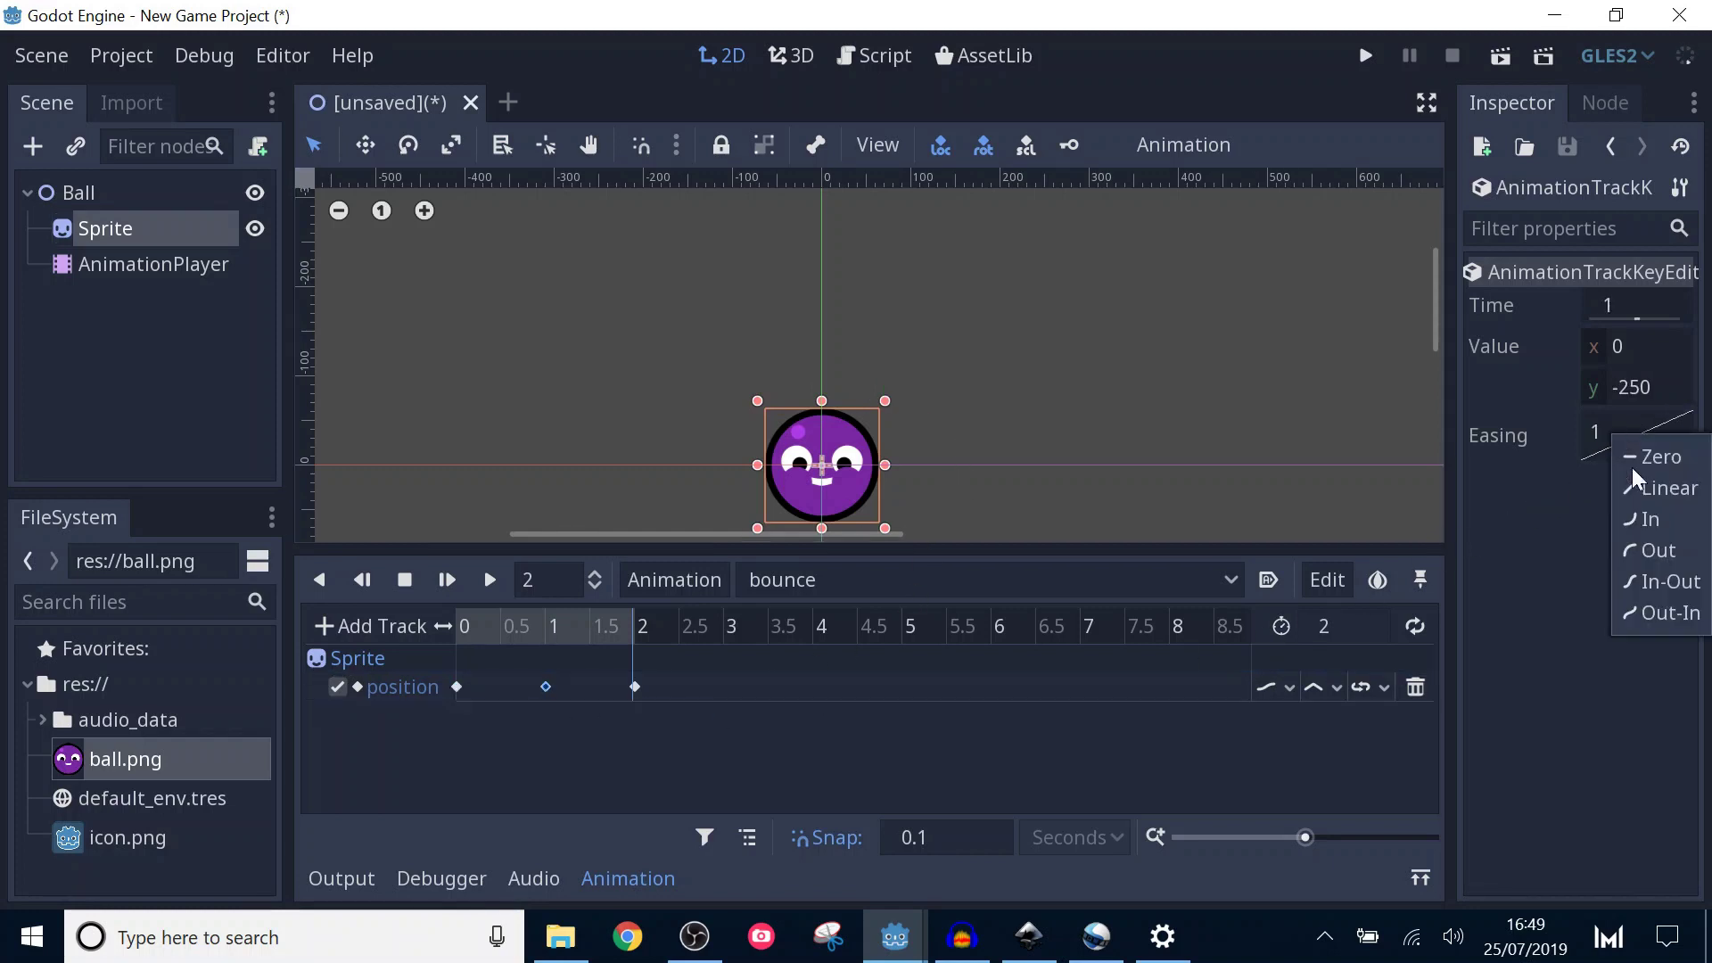
left_click(1639, 516)
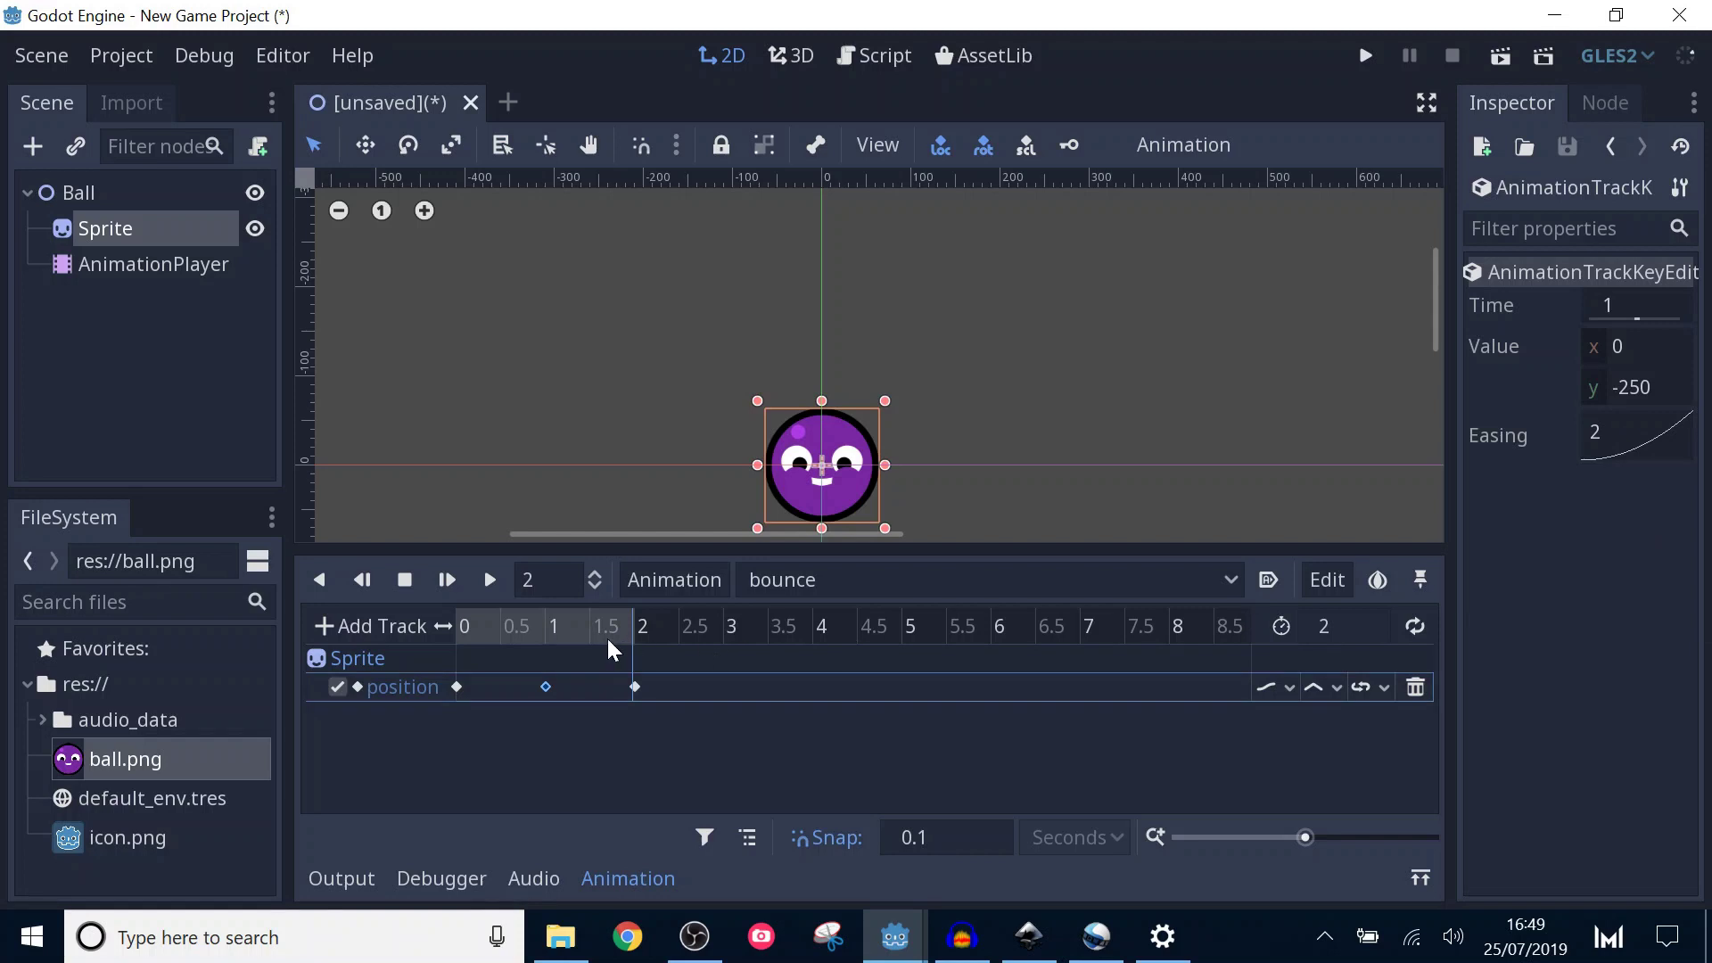
left_click_drag(606, 635, 442, 633)
left_click(490, 581)
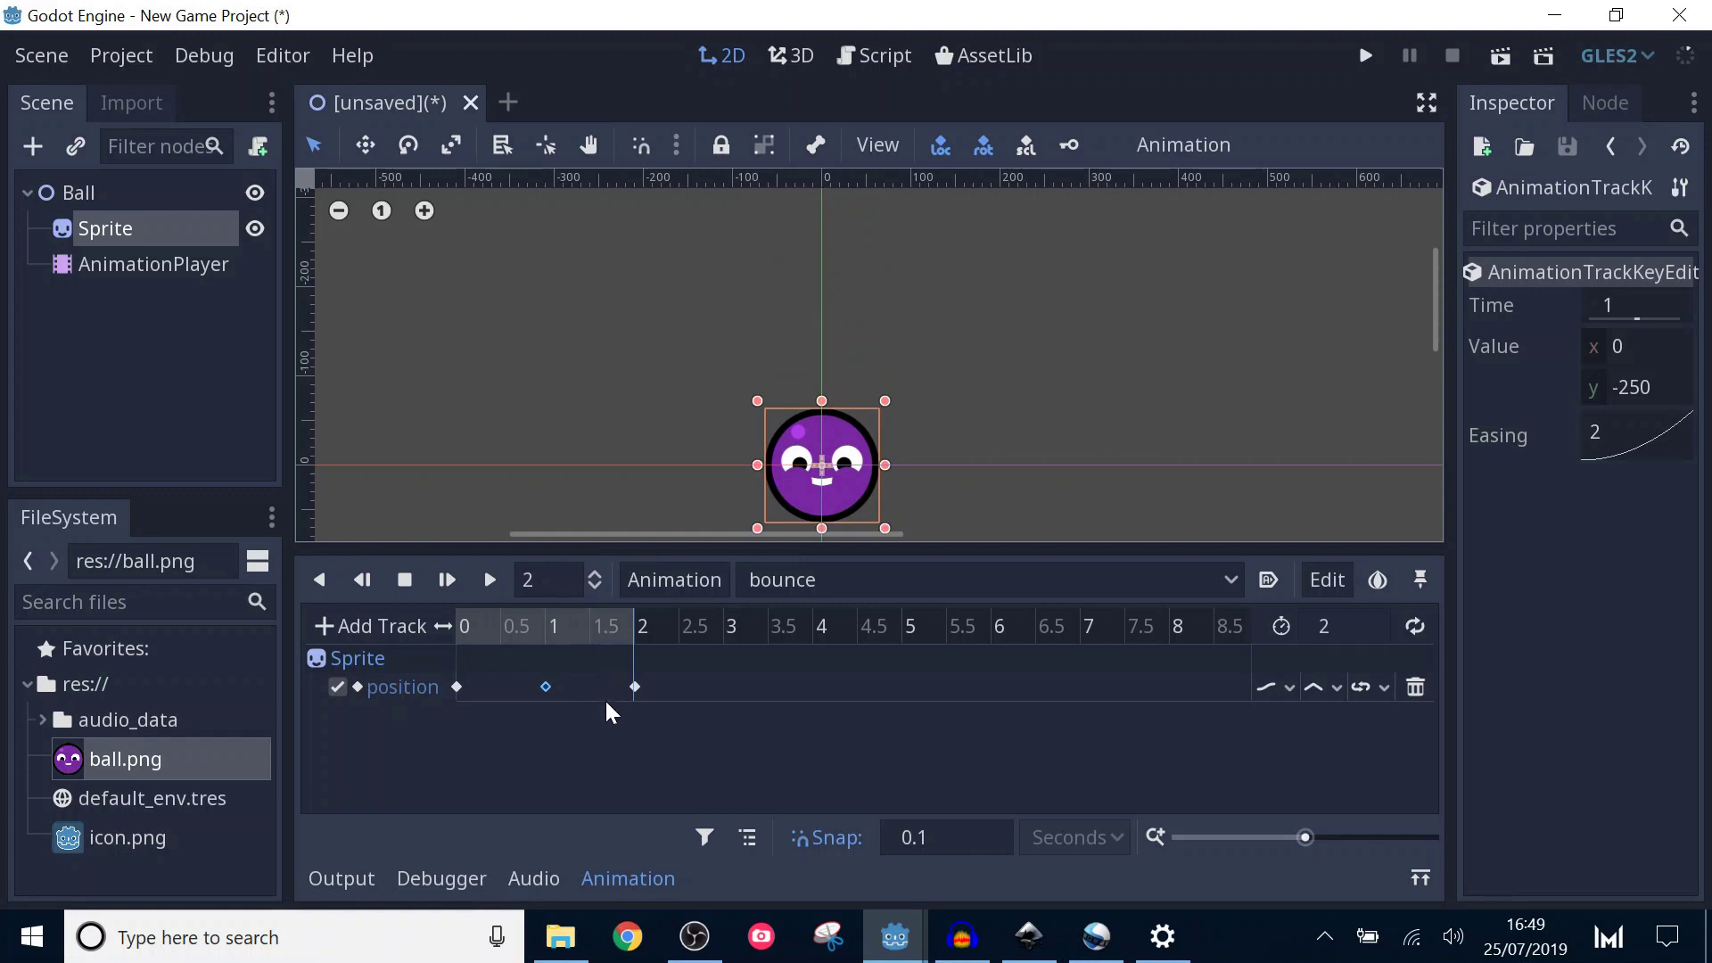
Turn on looping for bounce, play it, and revisit the top key's easing.
left_click(1416, 629)
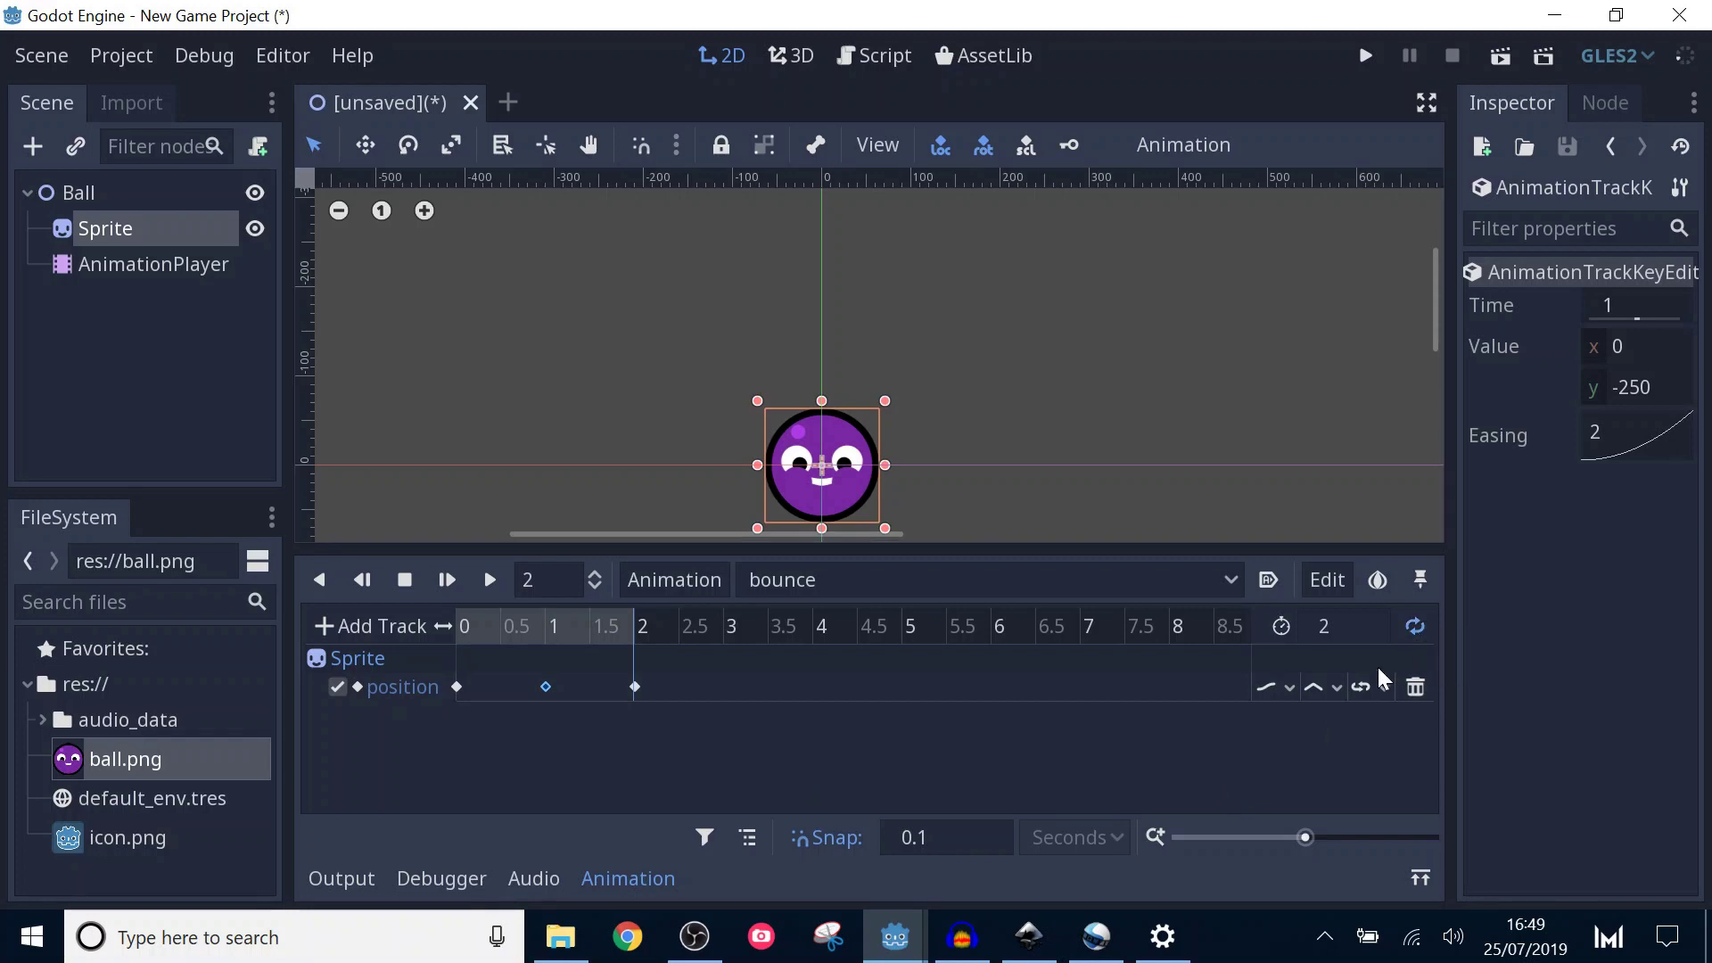
left_click(490, 580)
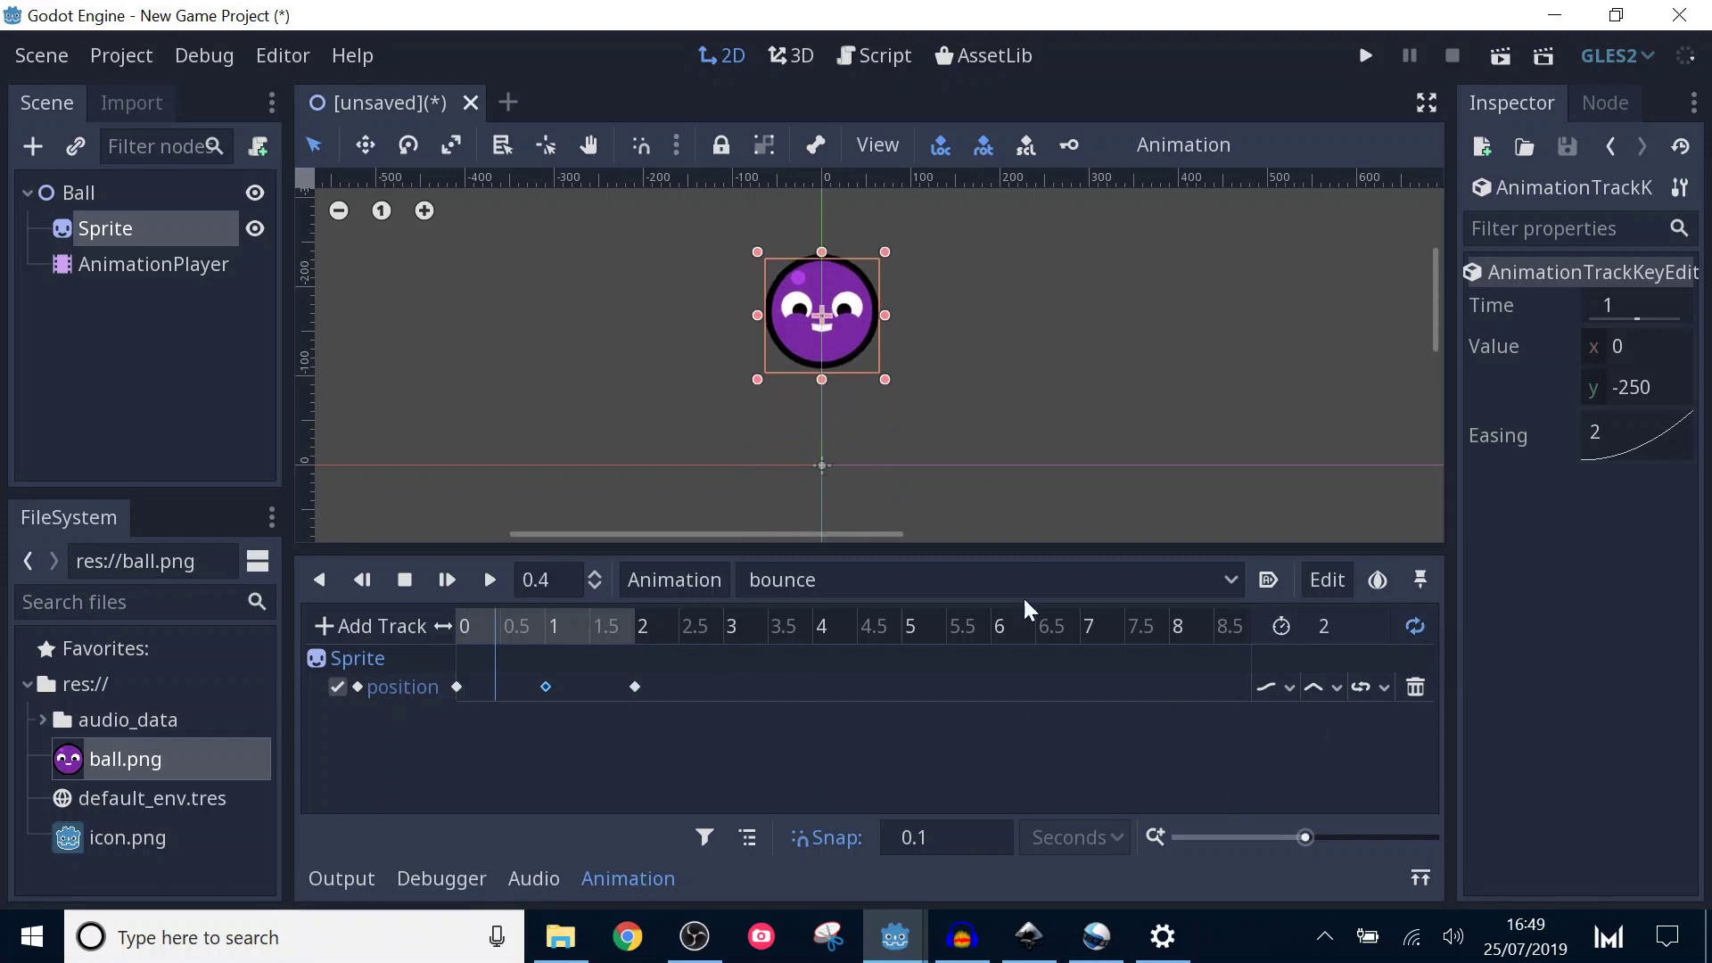
left_click_drag(1608, 447, 1680, 519)
right_click(1643, 442)
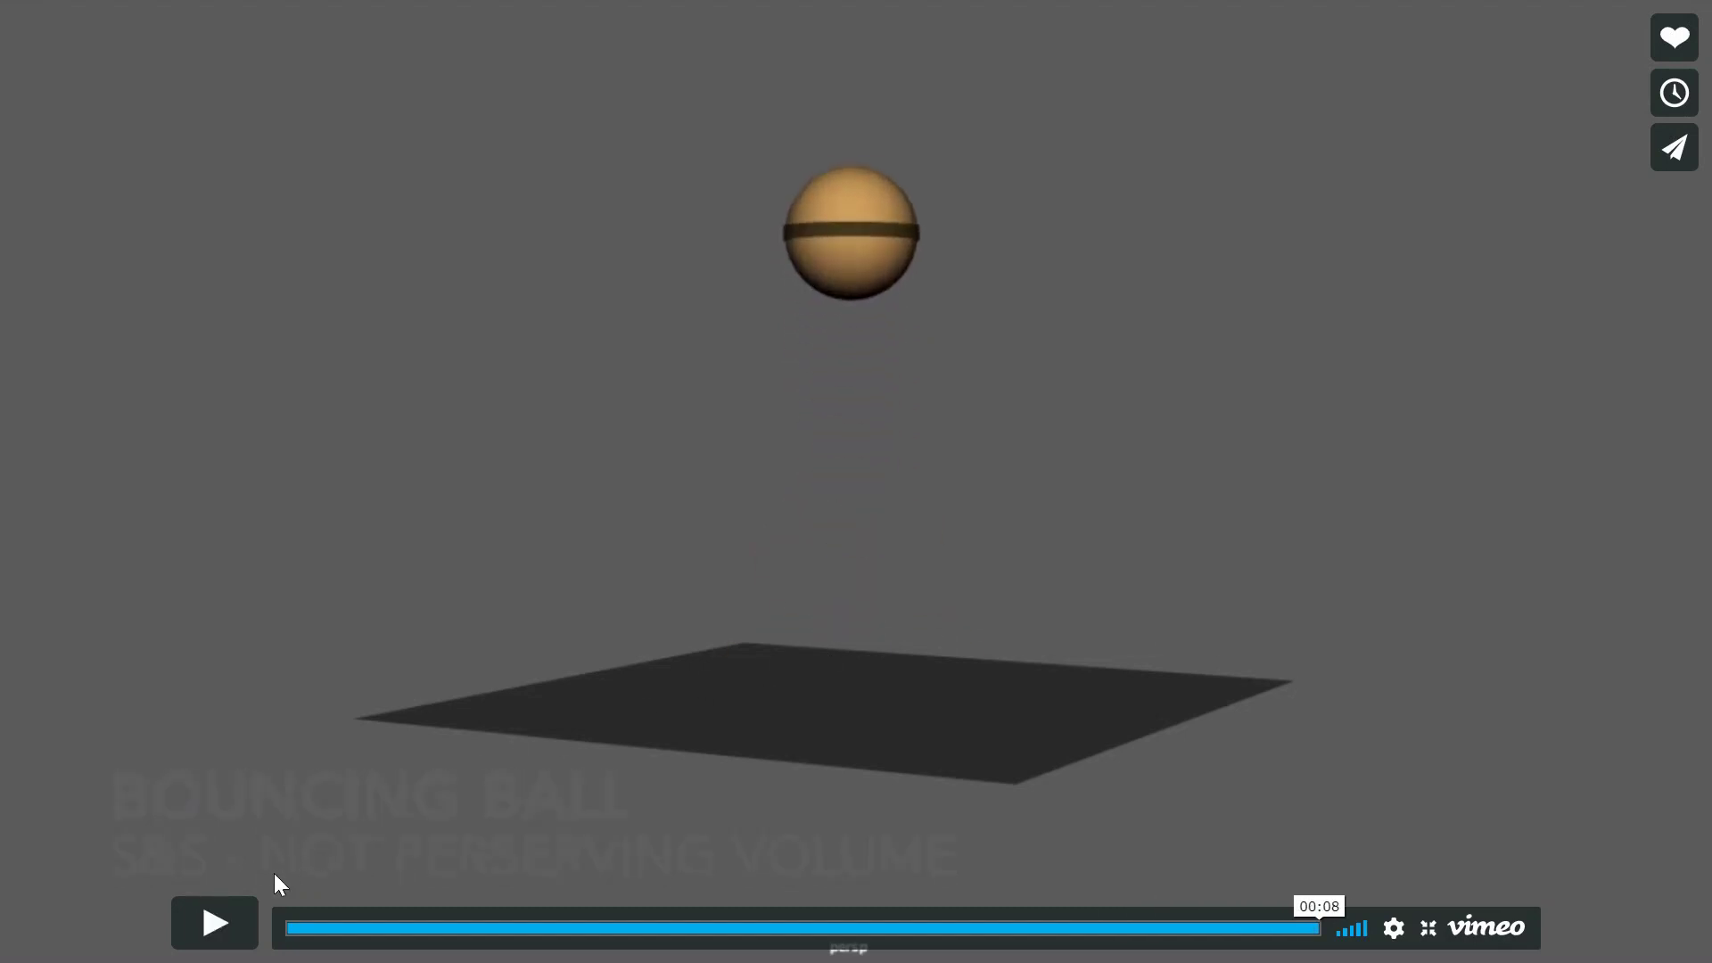
Replay the bouncing-ball reference video, then move an Inkscape ball copy down-left.
left_click(276, 906)
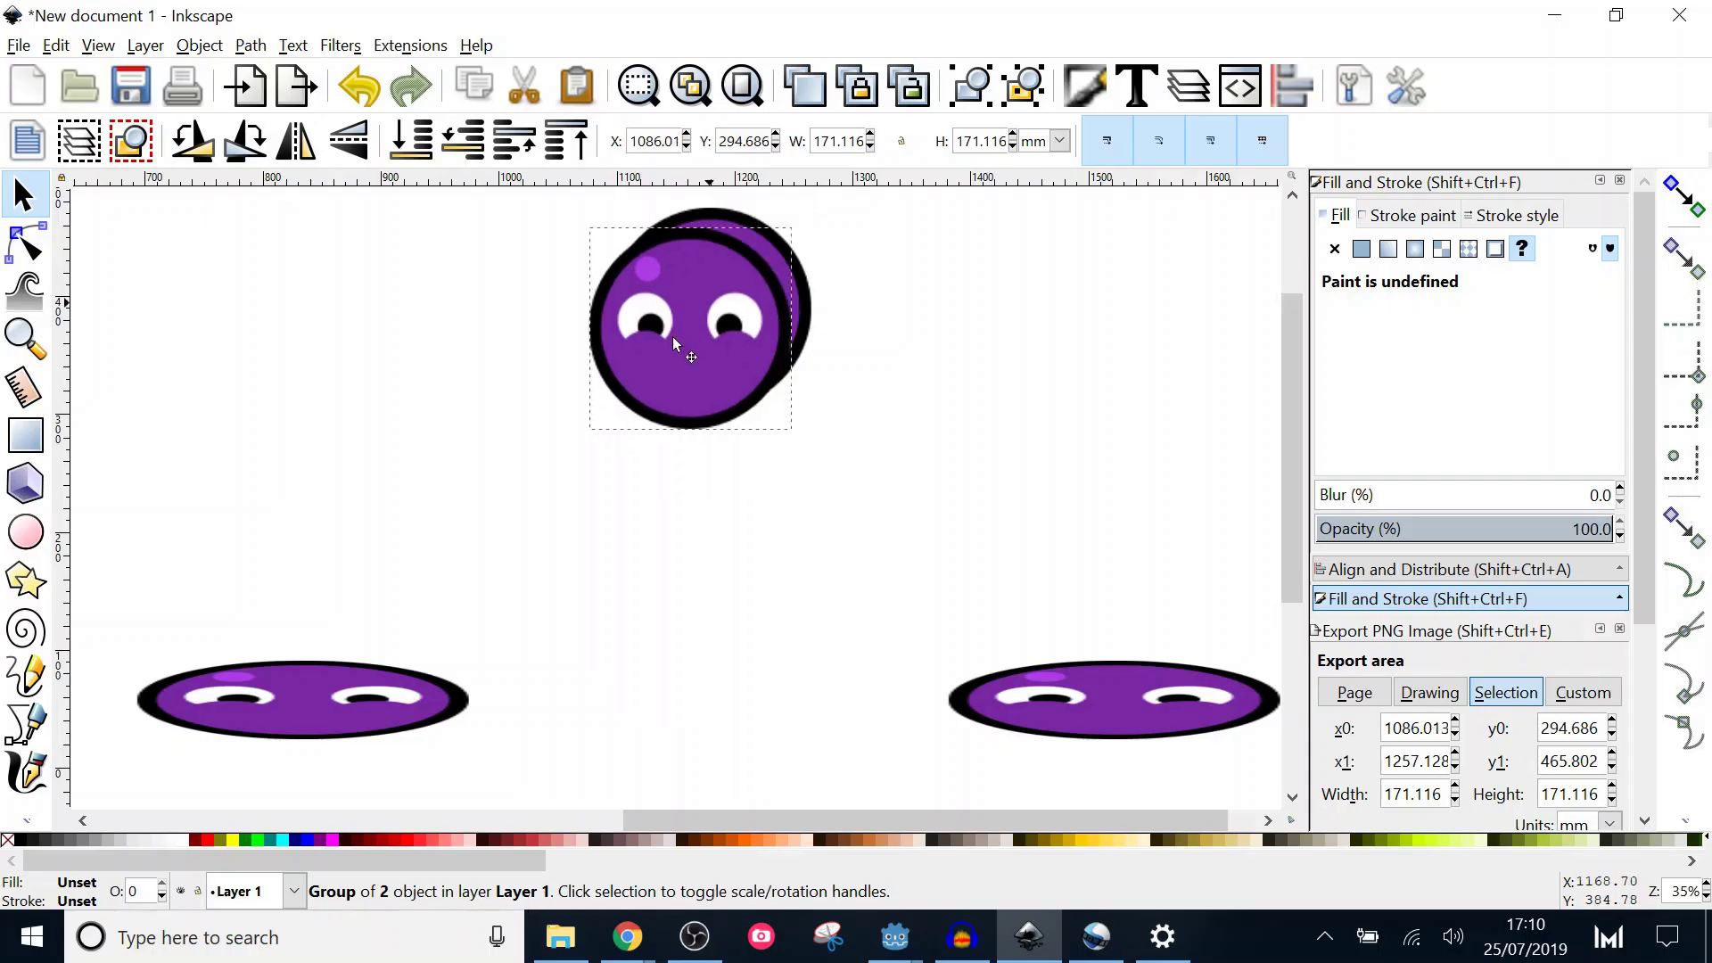
left_click_drag(683, 310, 500, 447)
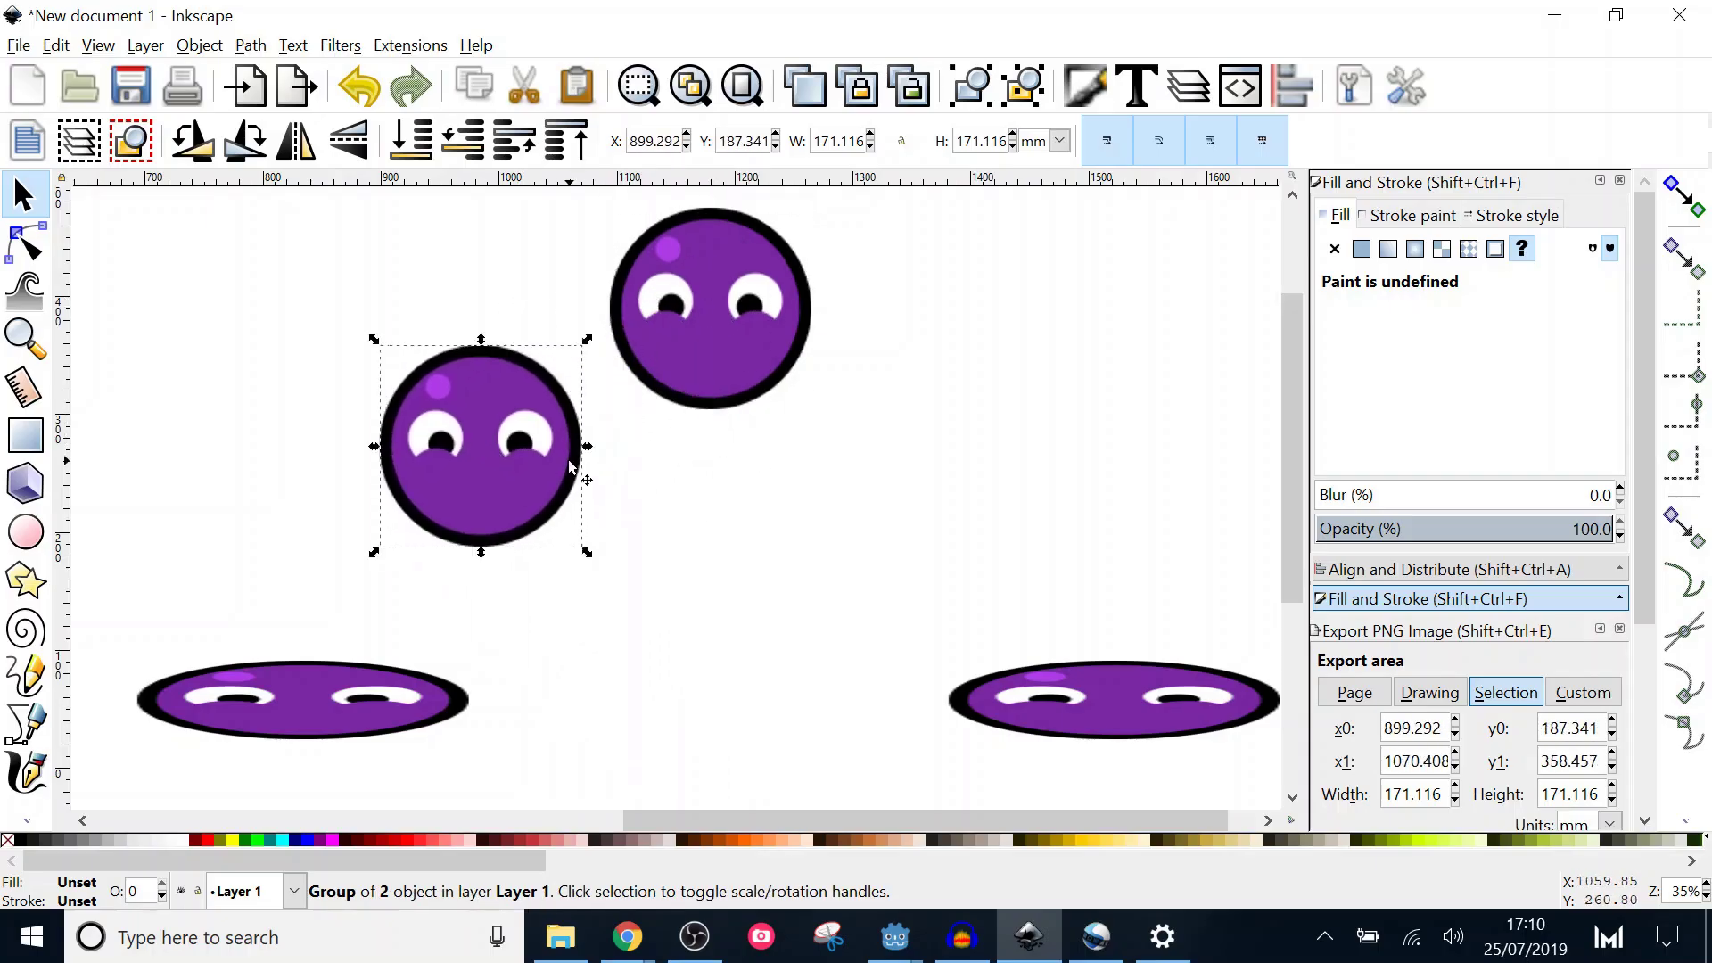
Stretch a ball copy into a tall narrow oval and duplicate it onto the right side.
left_click_drag(613, 454, 539, 453)
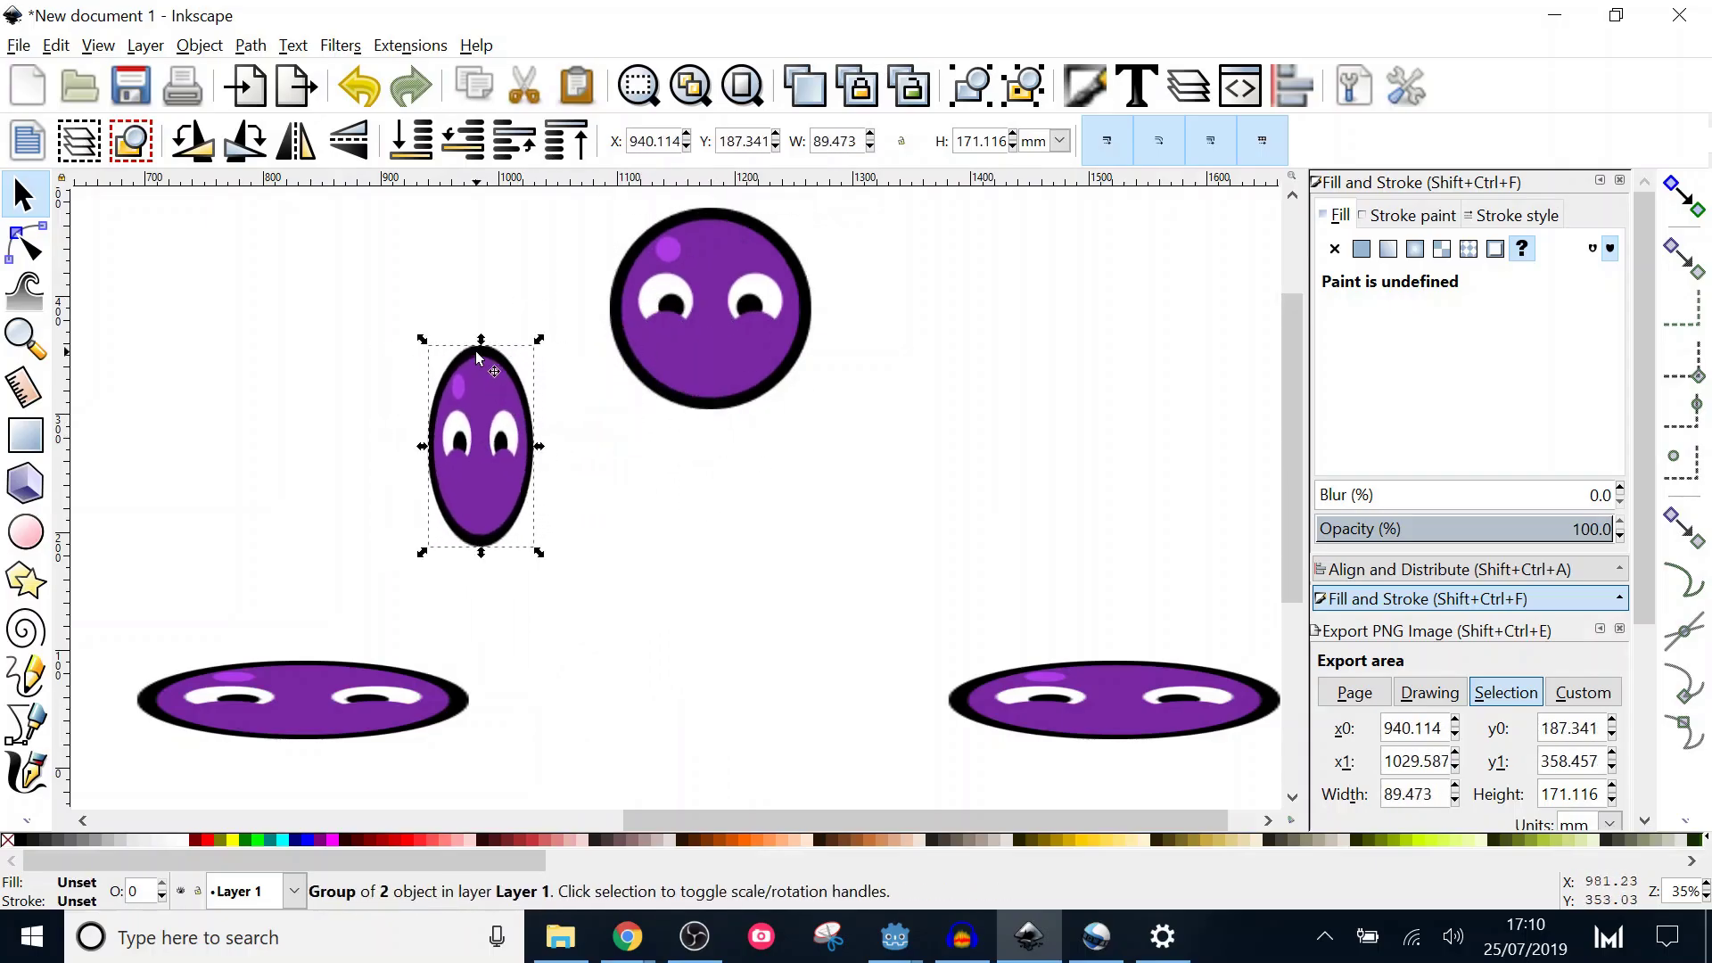
left_click_drag(481, 340, 481, 293, "shift")
key("ctrl+d")
left_click_drag(500, 454, 929, 455, "ctrl")
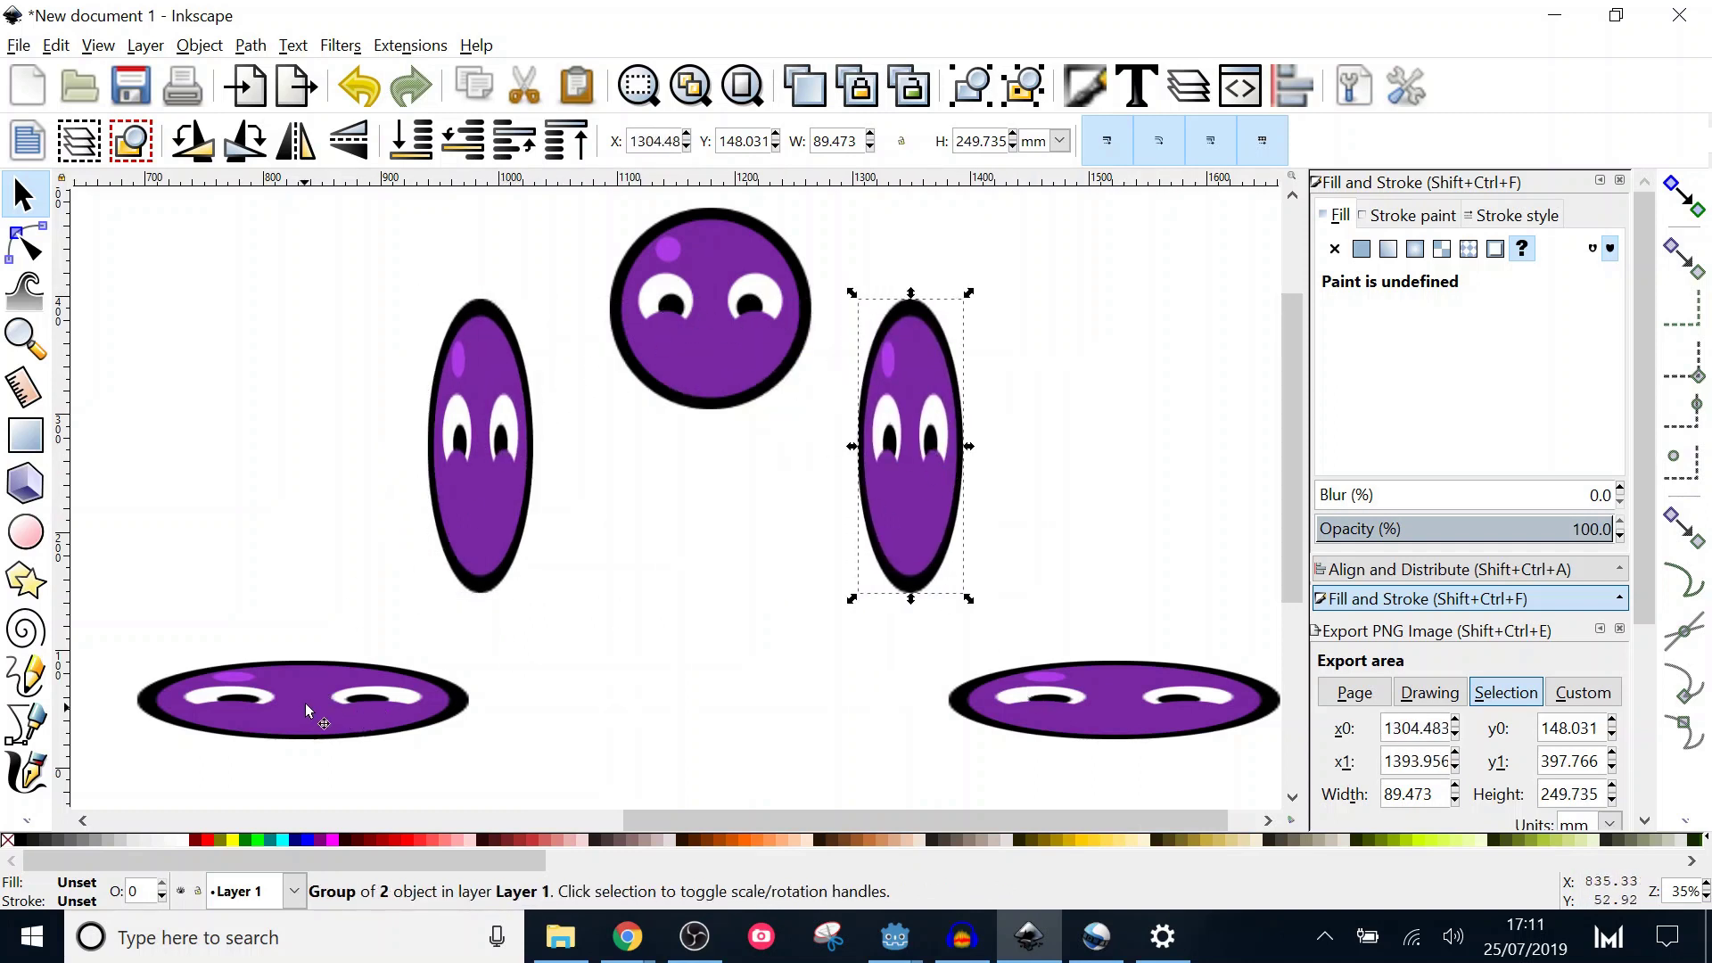
left_click(1119, 596)
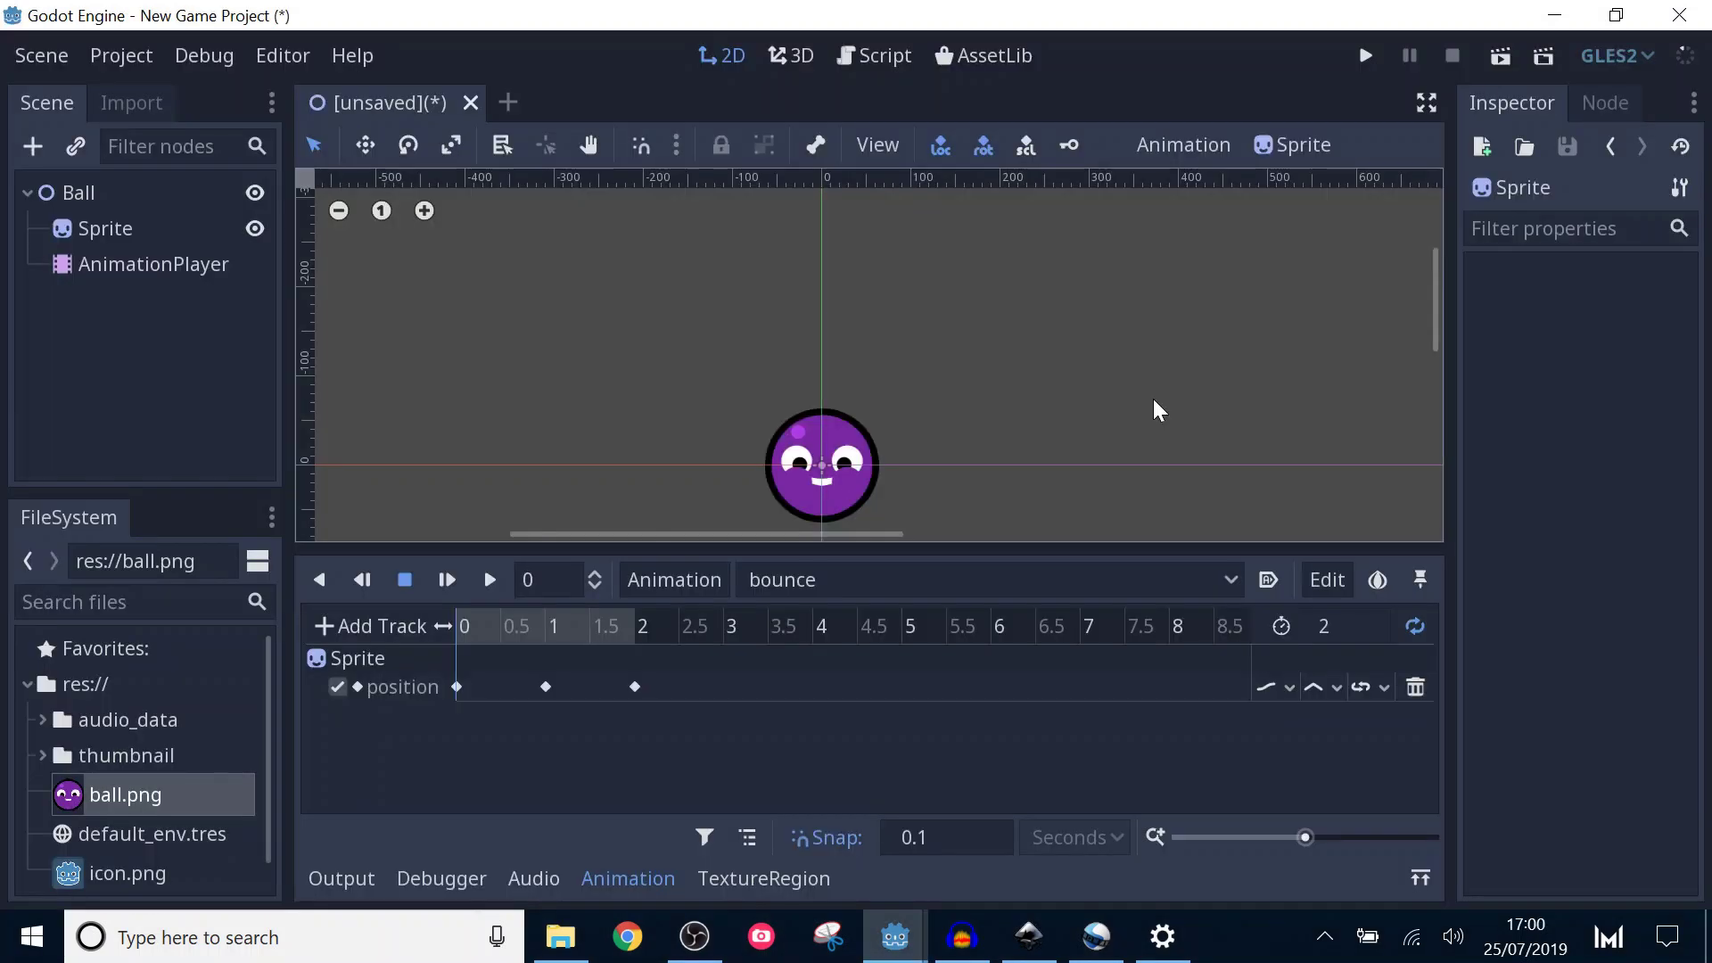
Add a Sprite scale property track to the bounce animation, then select AnimationPlayer.
left_click(377, 633)
left_click(382, 665)
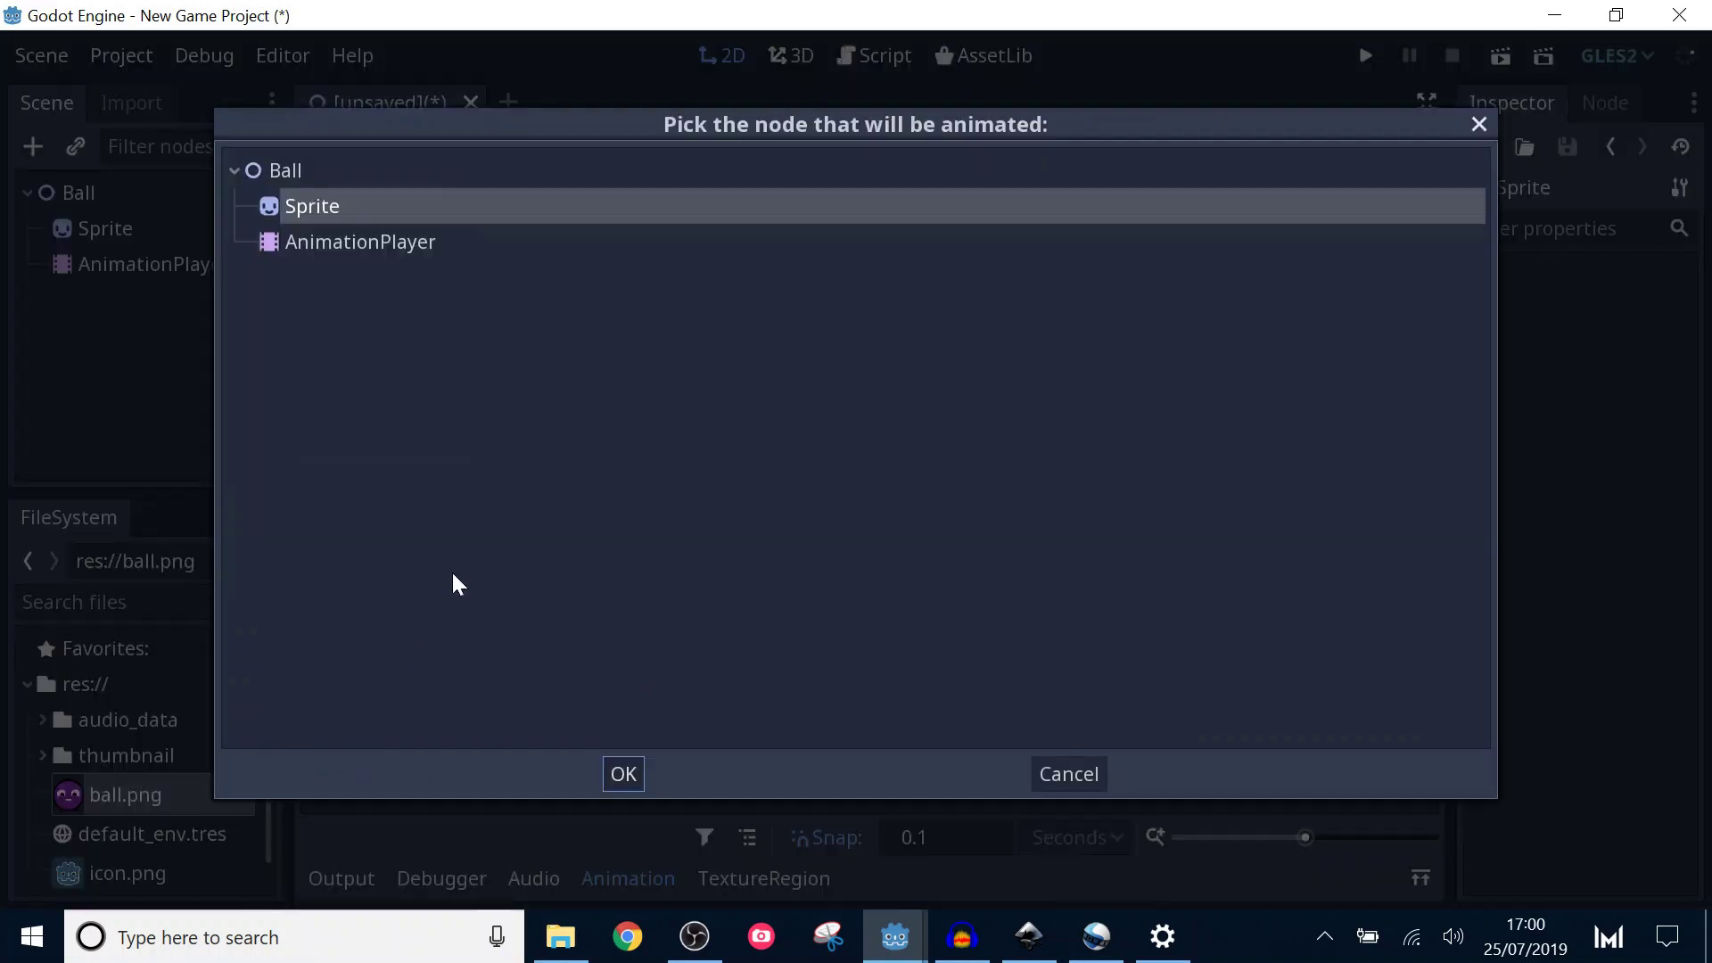
left_click(621, 774)
left_click(435, 526)
scroll(500, 499, "down", 1)
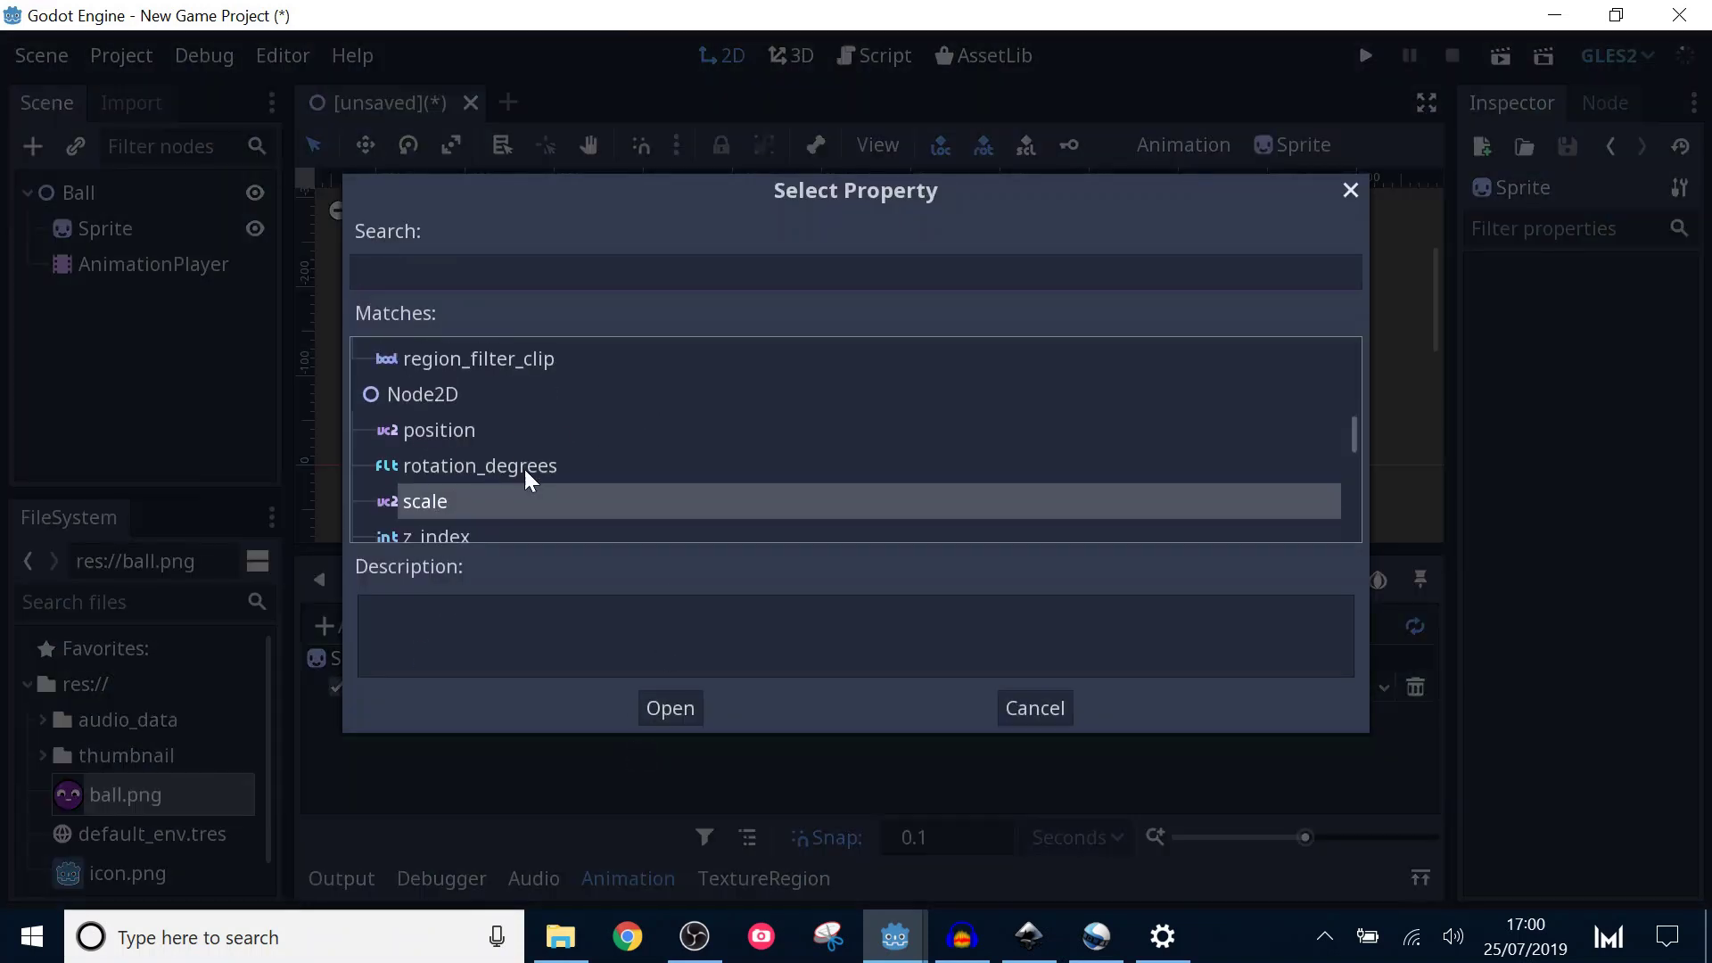
left_click(675, 709)
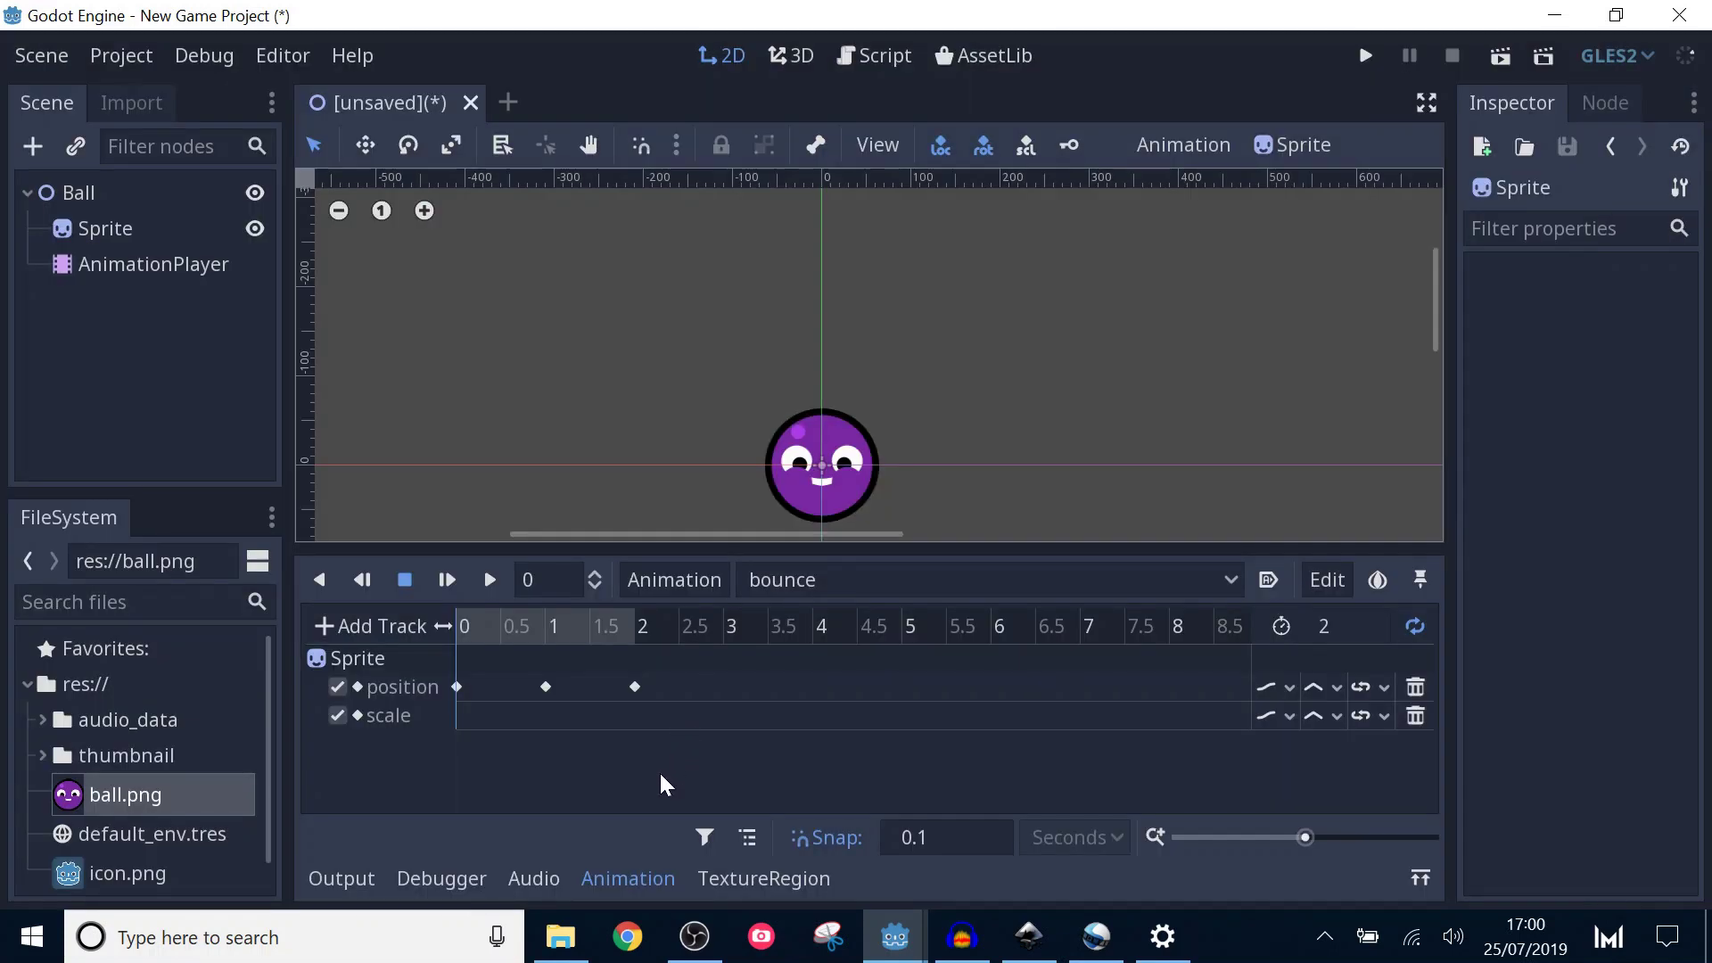
left_click(166, 264)
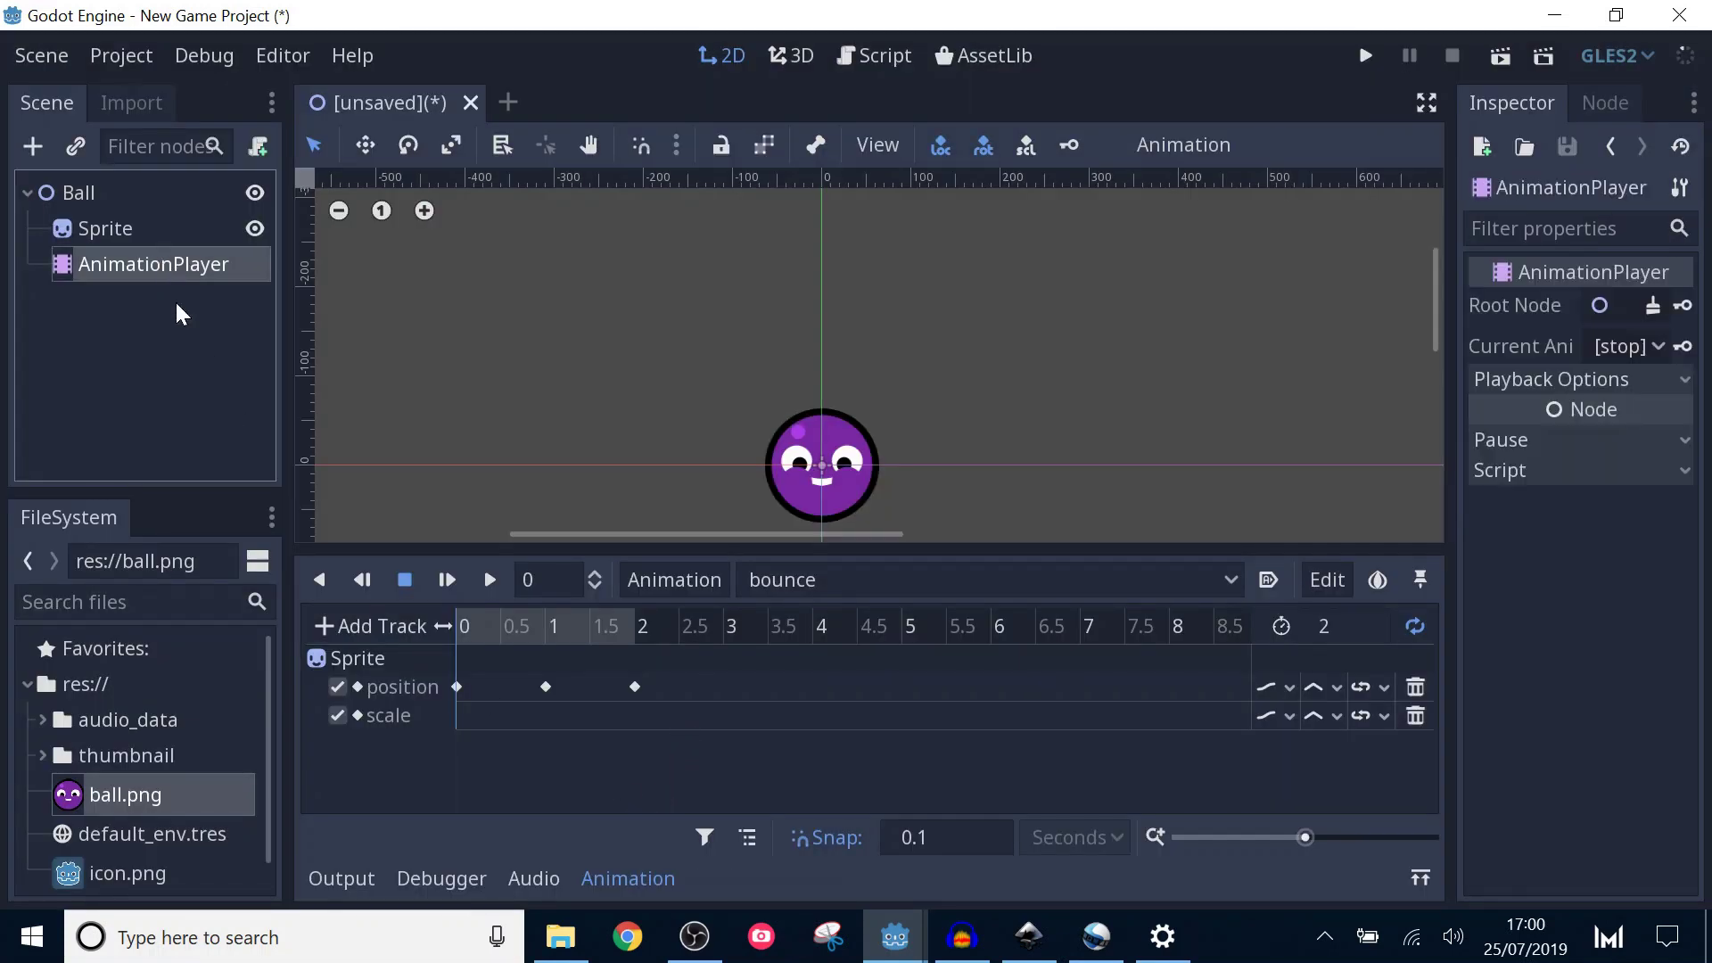
Set the Sprite's scale to a squashed 1.5 × 0.5 at time 0.
left_click(148, 230)
mouse_move(483, 628)
left_mouse_down()
mouse_move(542, 637)
mouse_move(455, 644)
left_mouse_up()
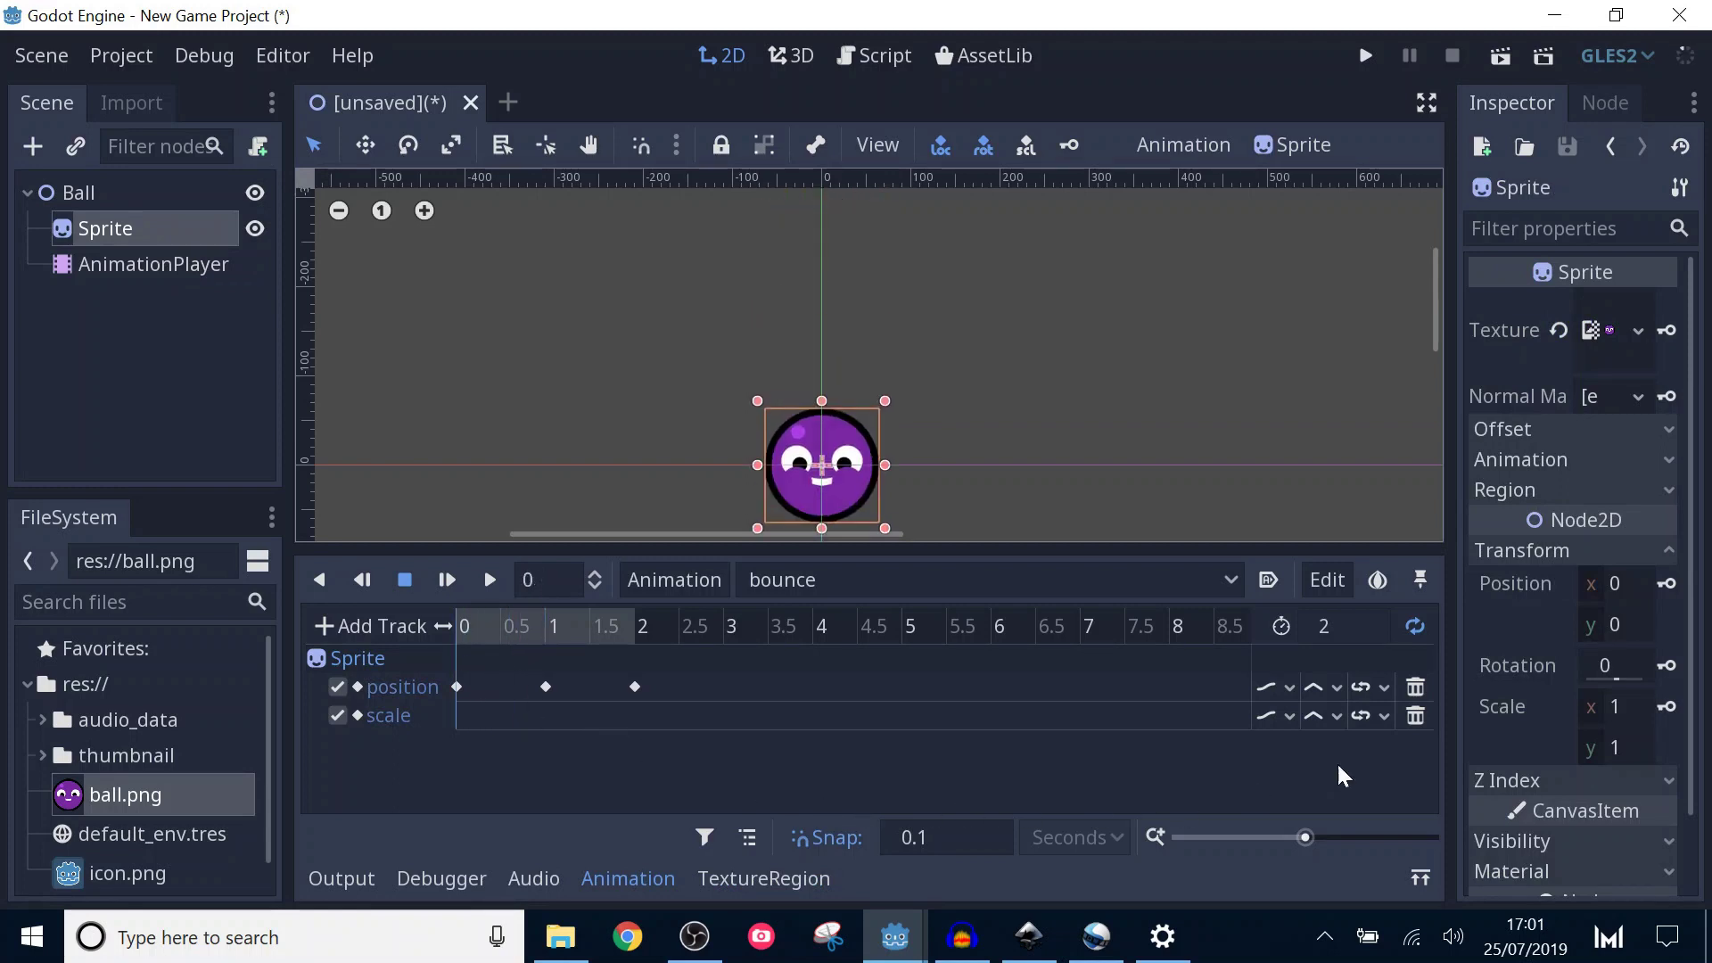
left_click(1635, 716)
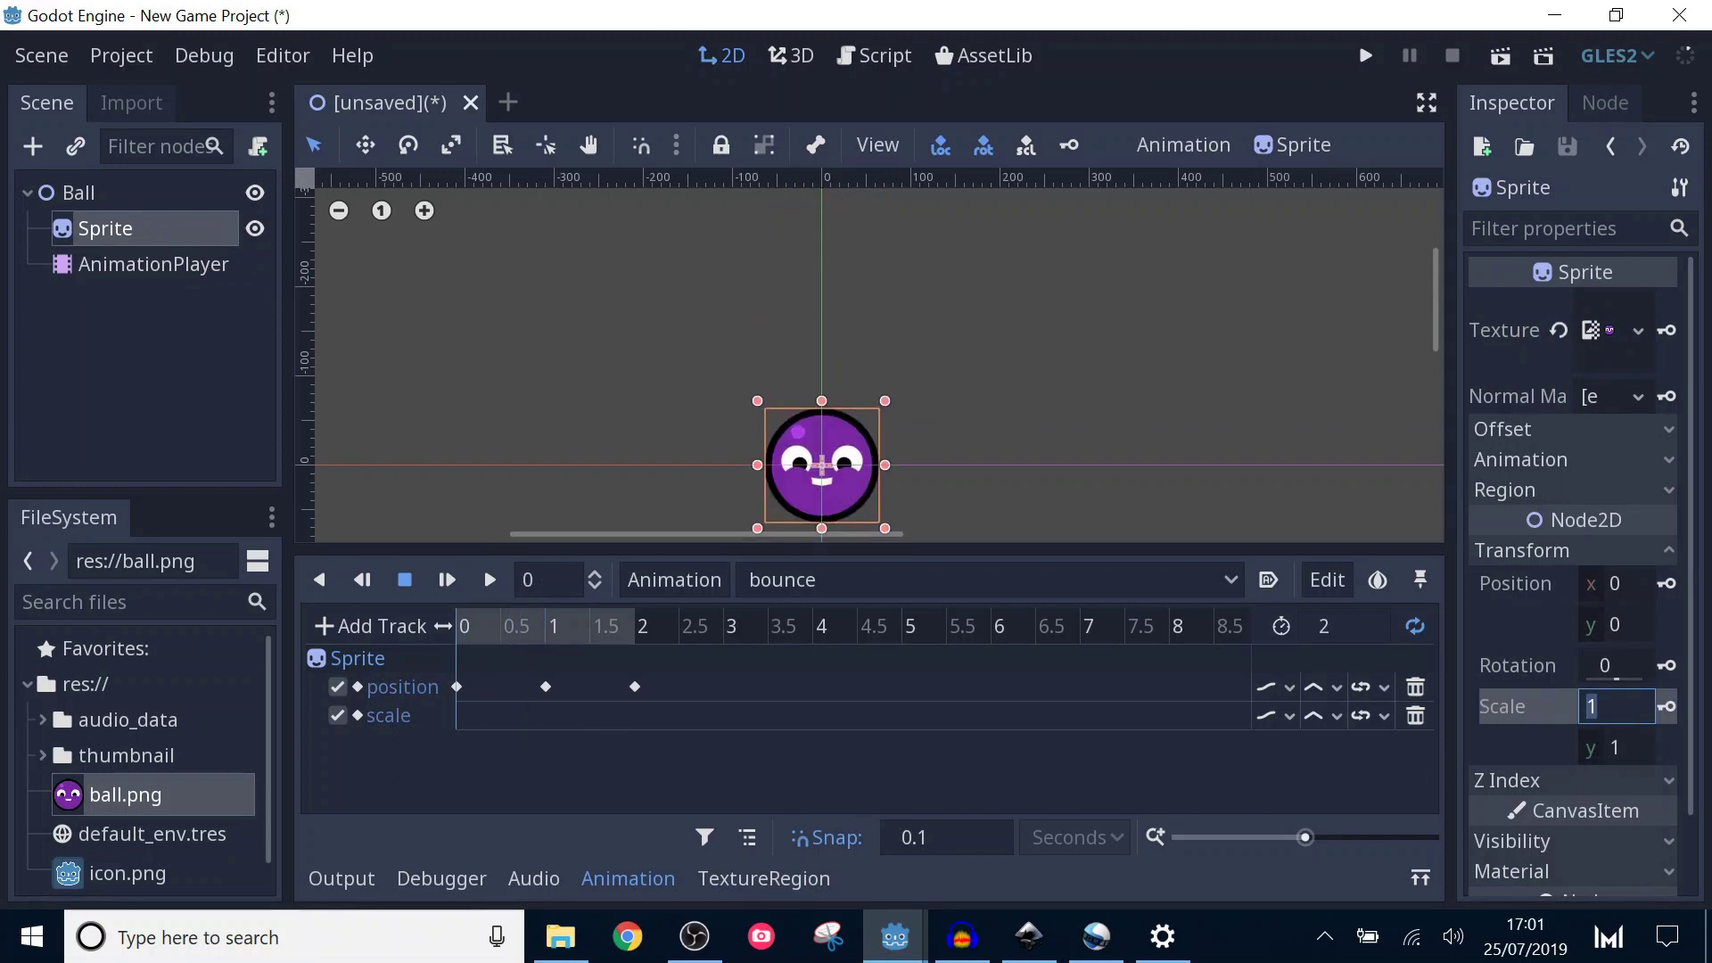
type("1.5")
key("Tab")
type("0.")
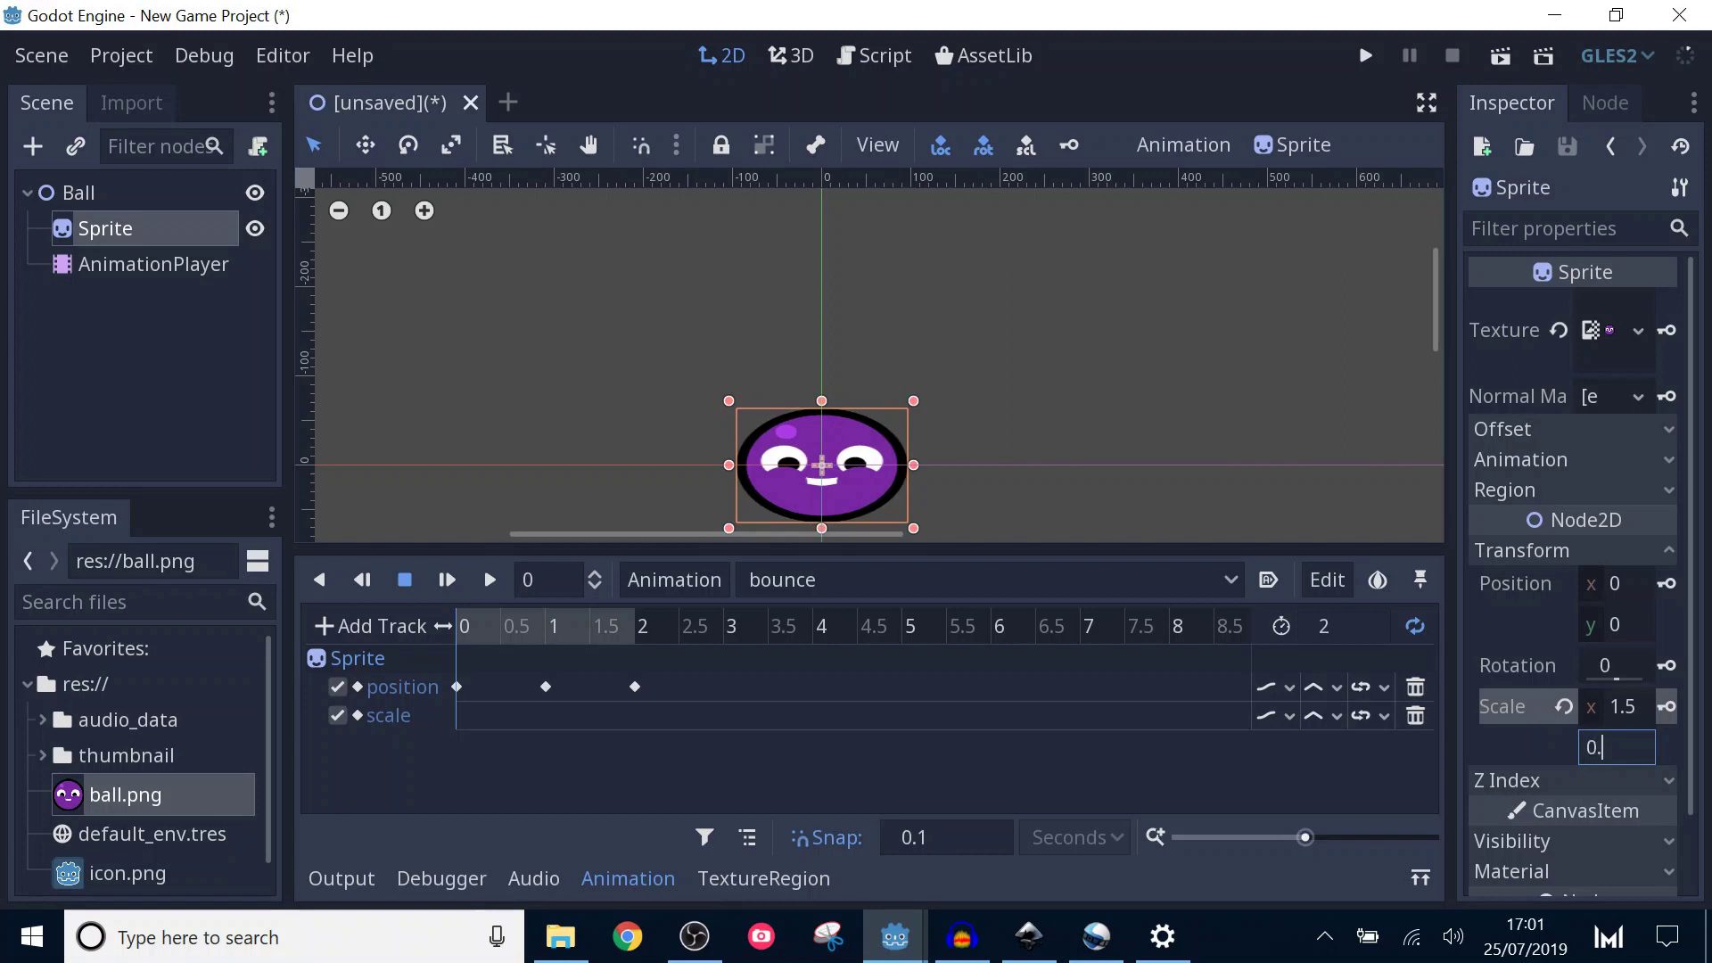
type("5")
key("Return")
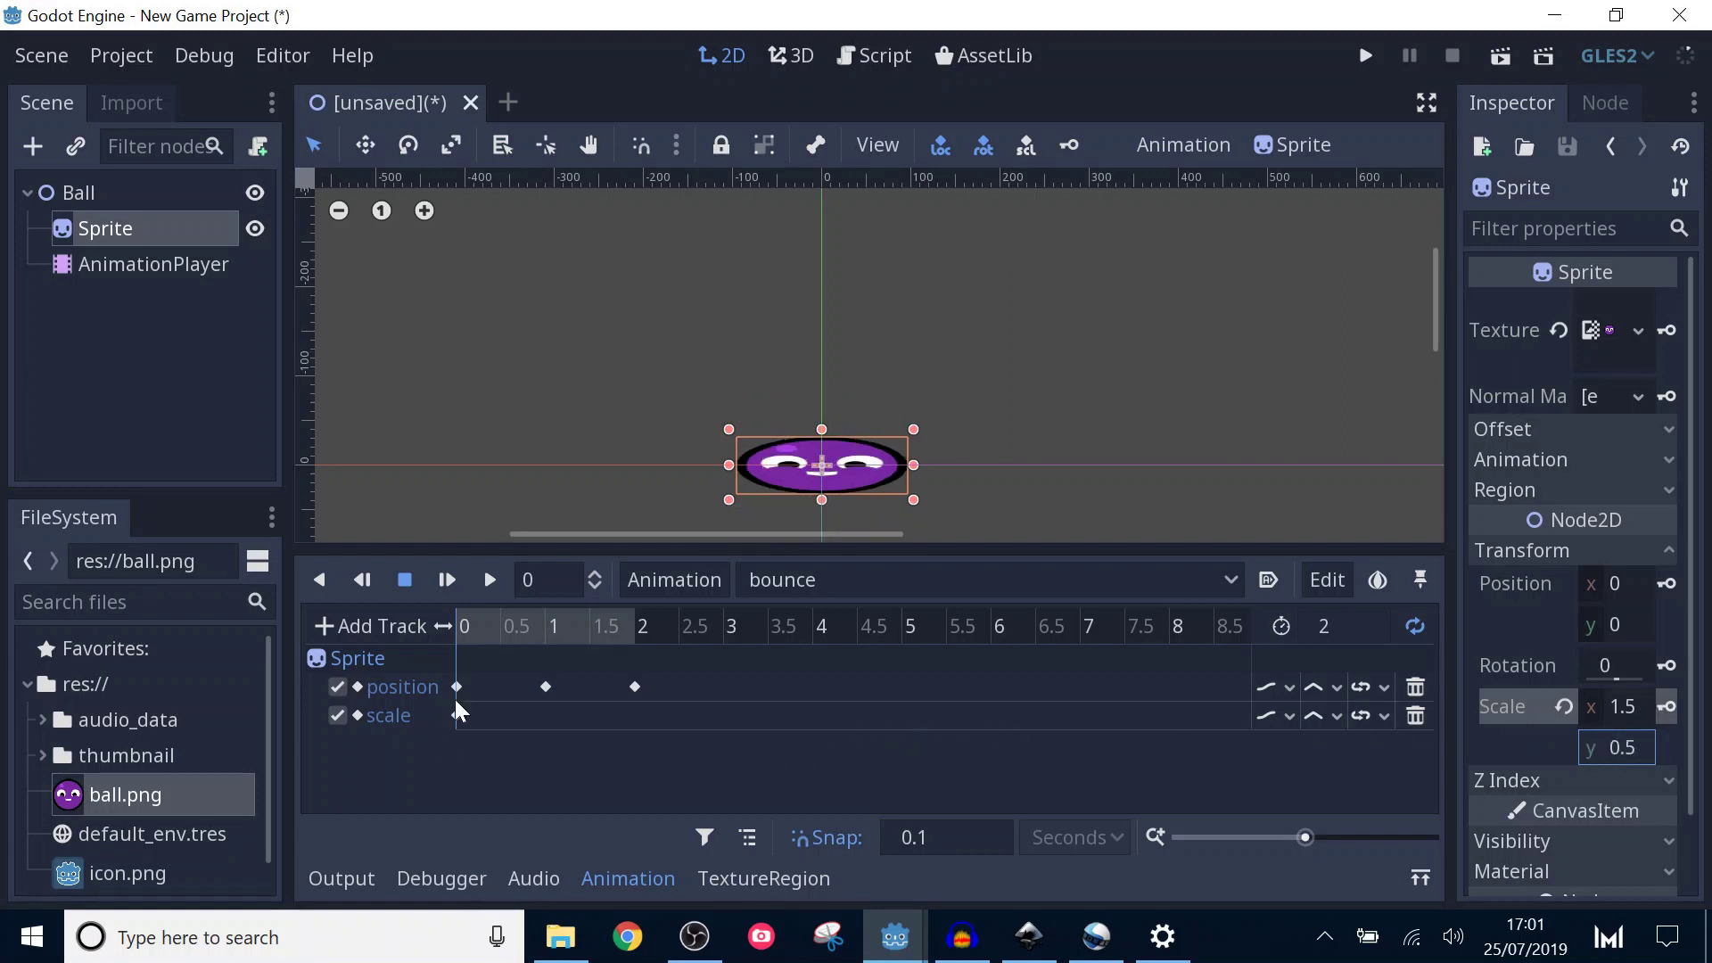
Key the Sprite scale at 1 × 1 at 1 second and 1.5 × 0.5 at 2 seconds.
left_click(551, 627)
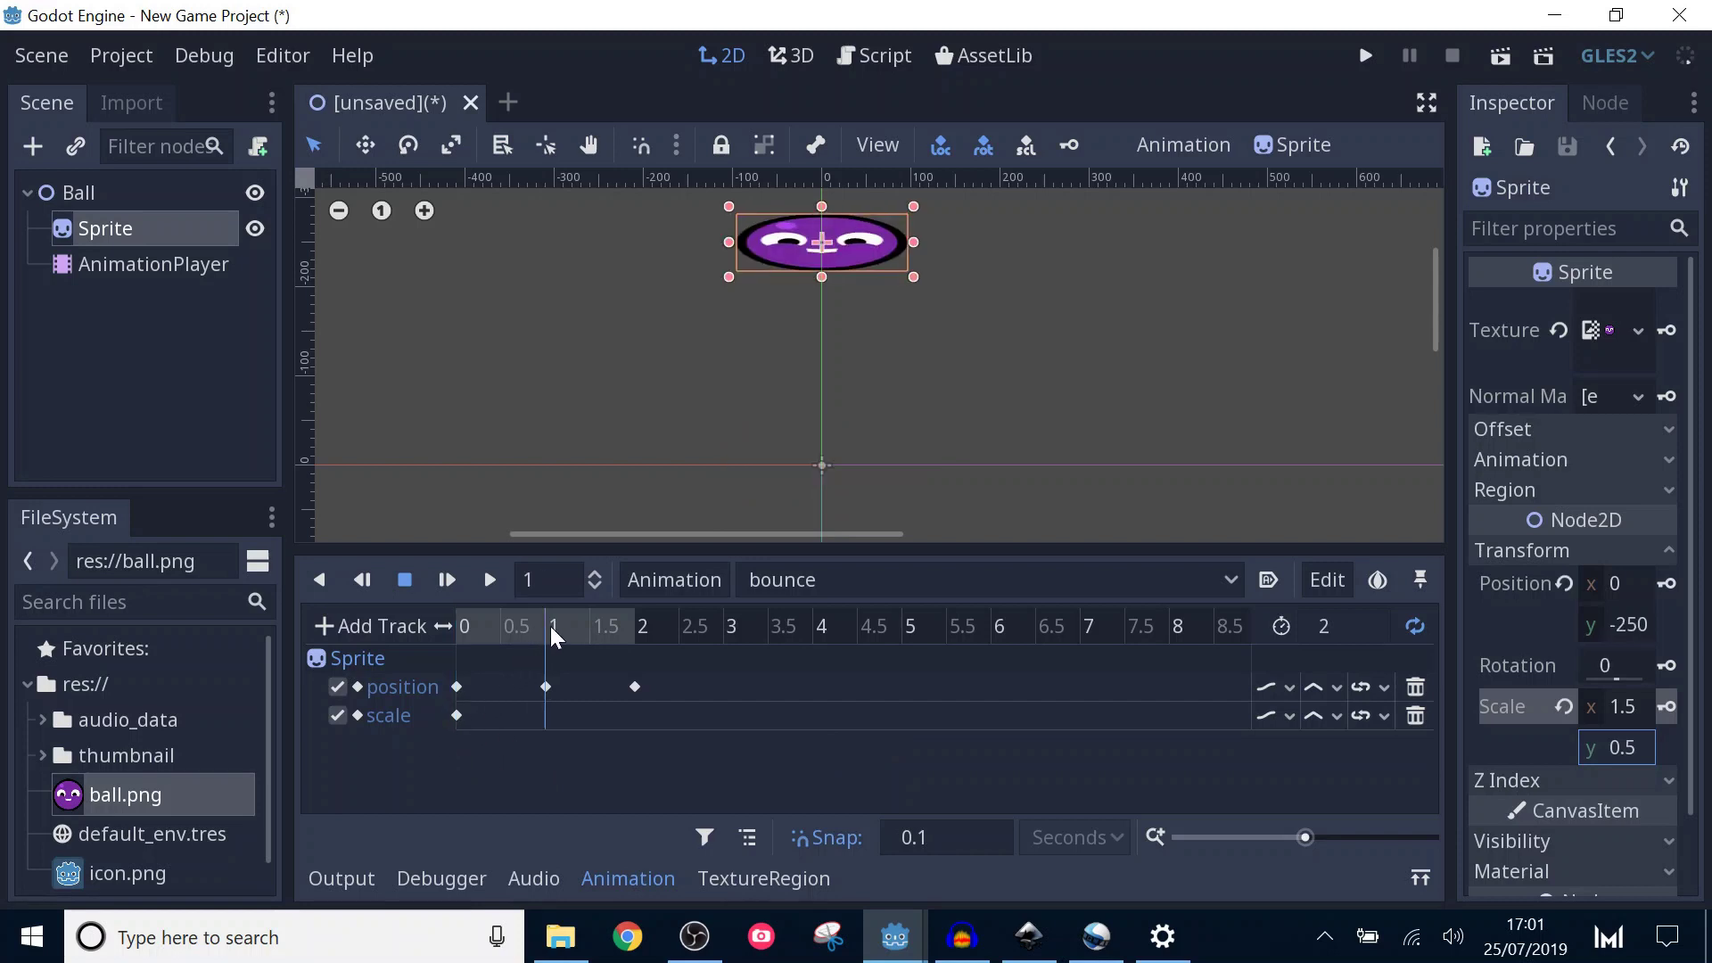
left_click(1567, 706)
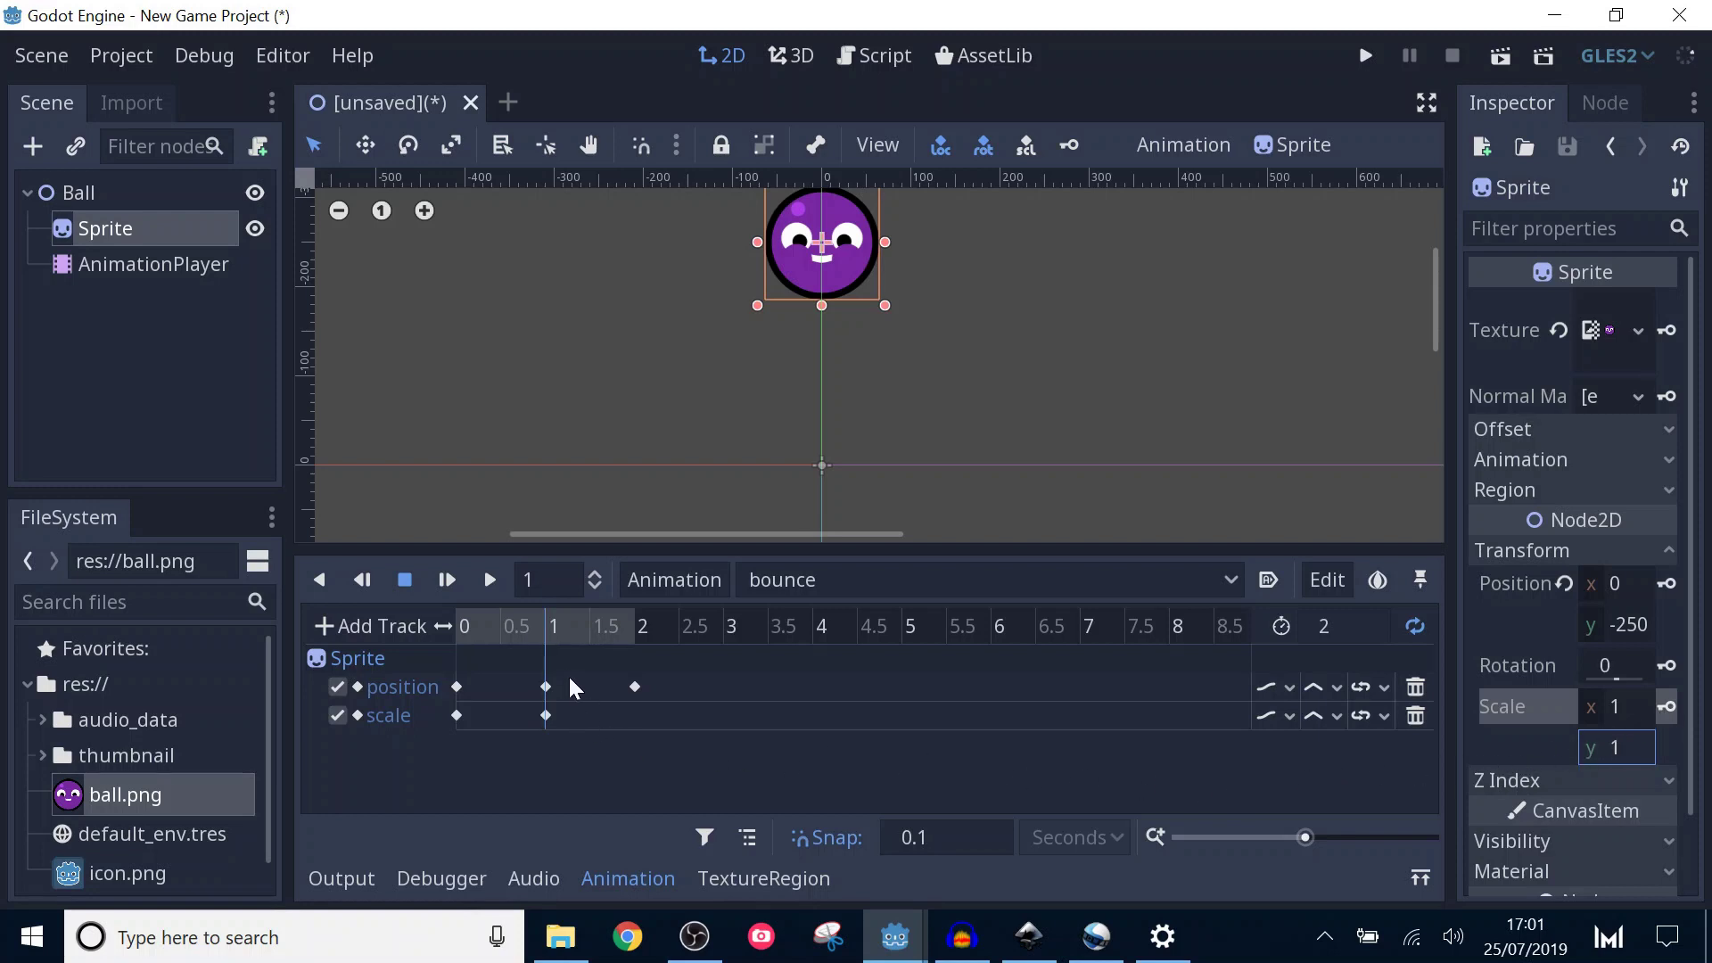
left_click_drag(575, 627, 633, 634)
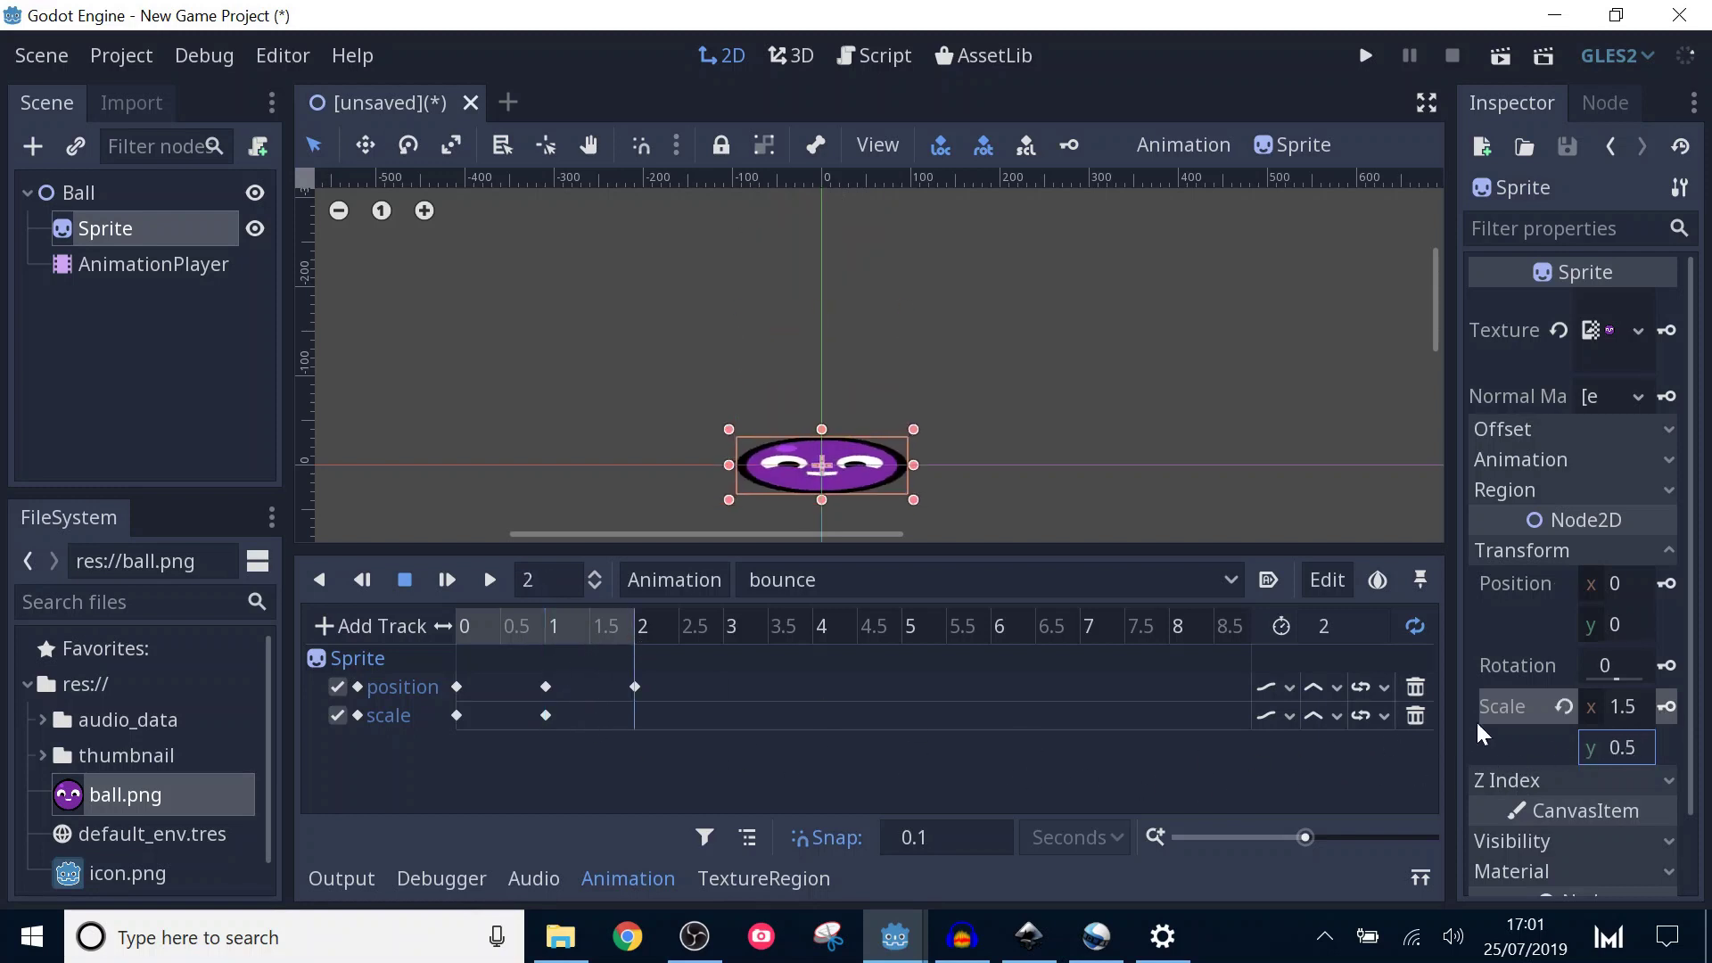
left_click(1665, 708)
Preview the bounce animation and move the playhead back to 0.2 seconds.
left_click(489, 580)
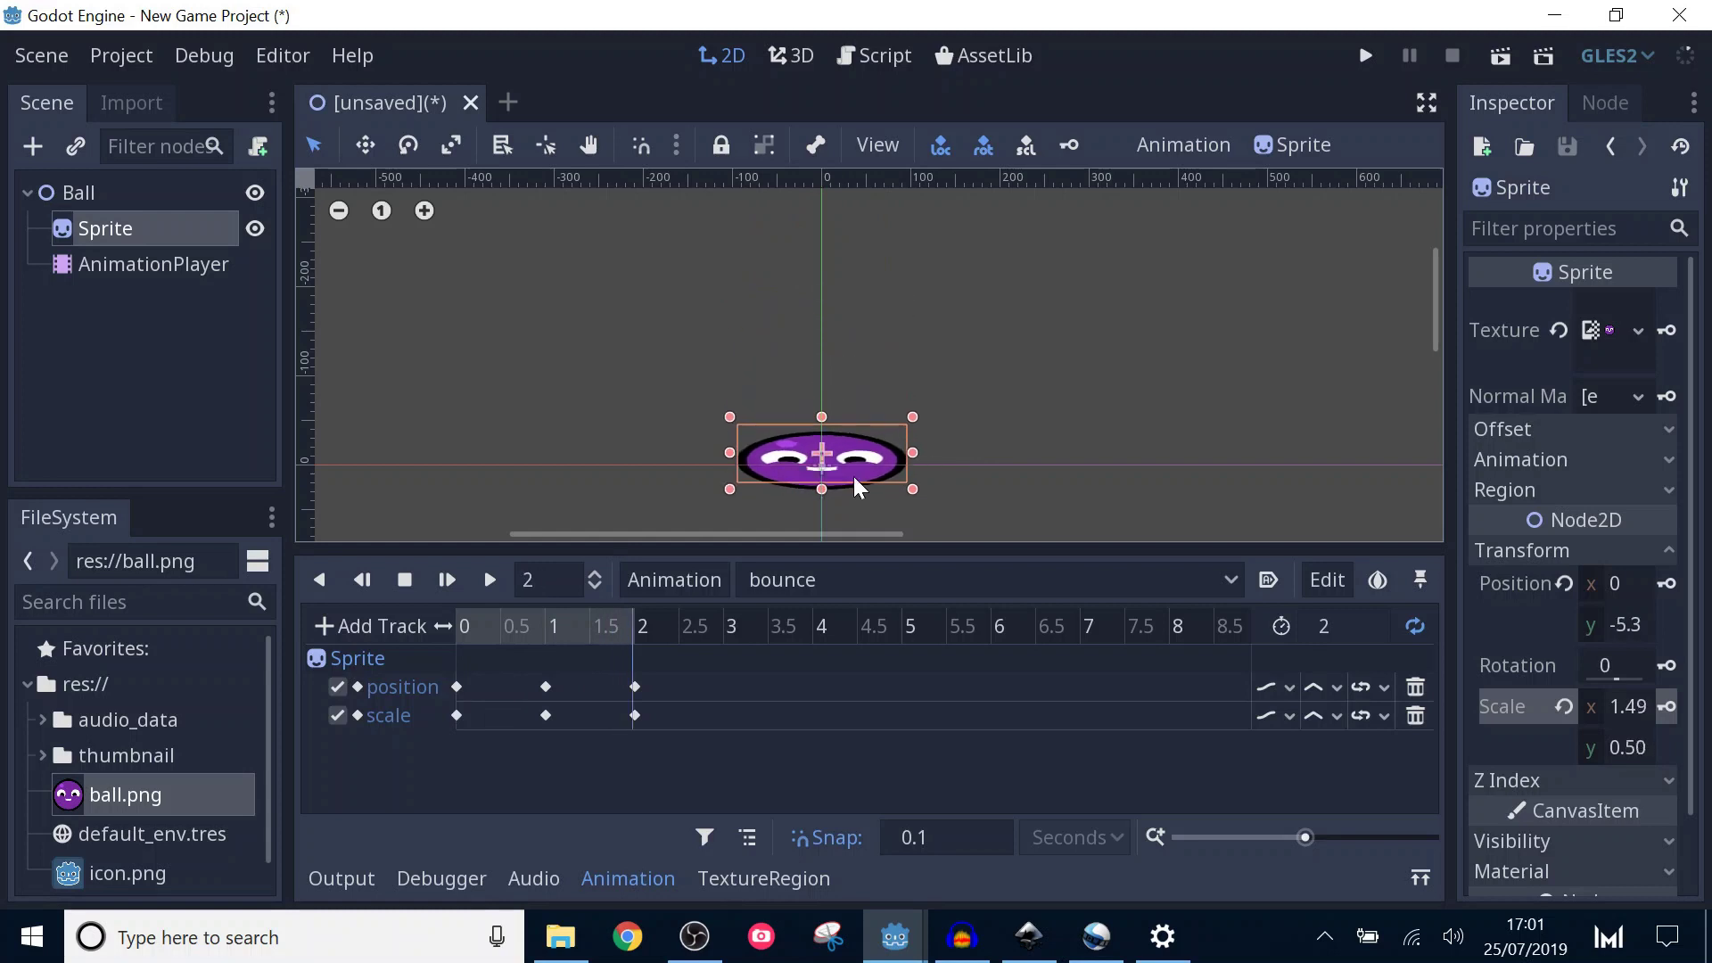
left_click(406, 580)
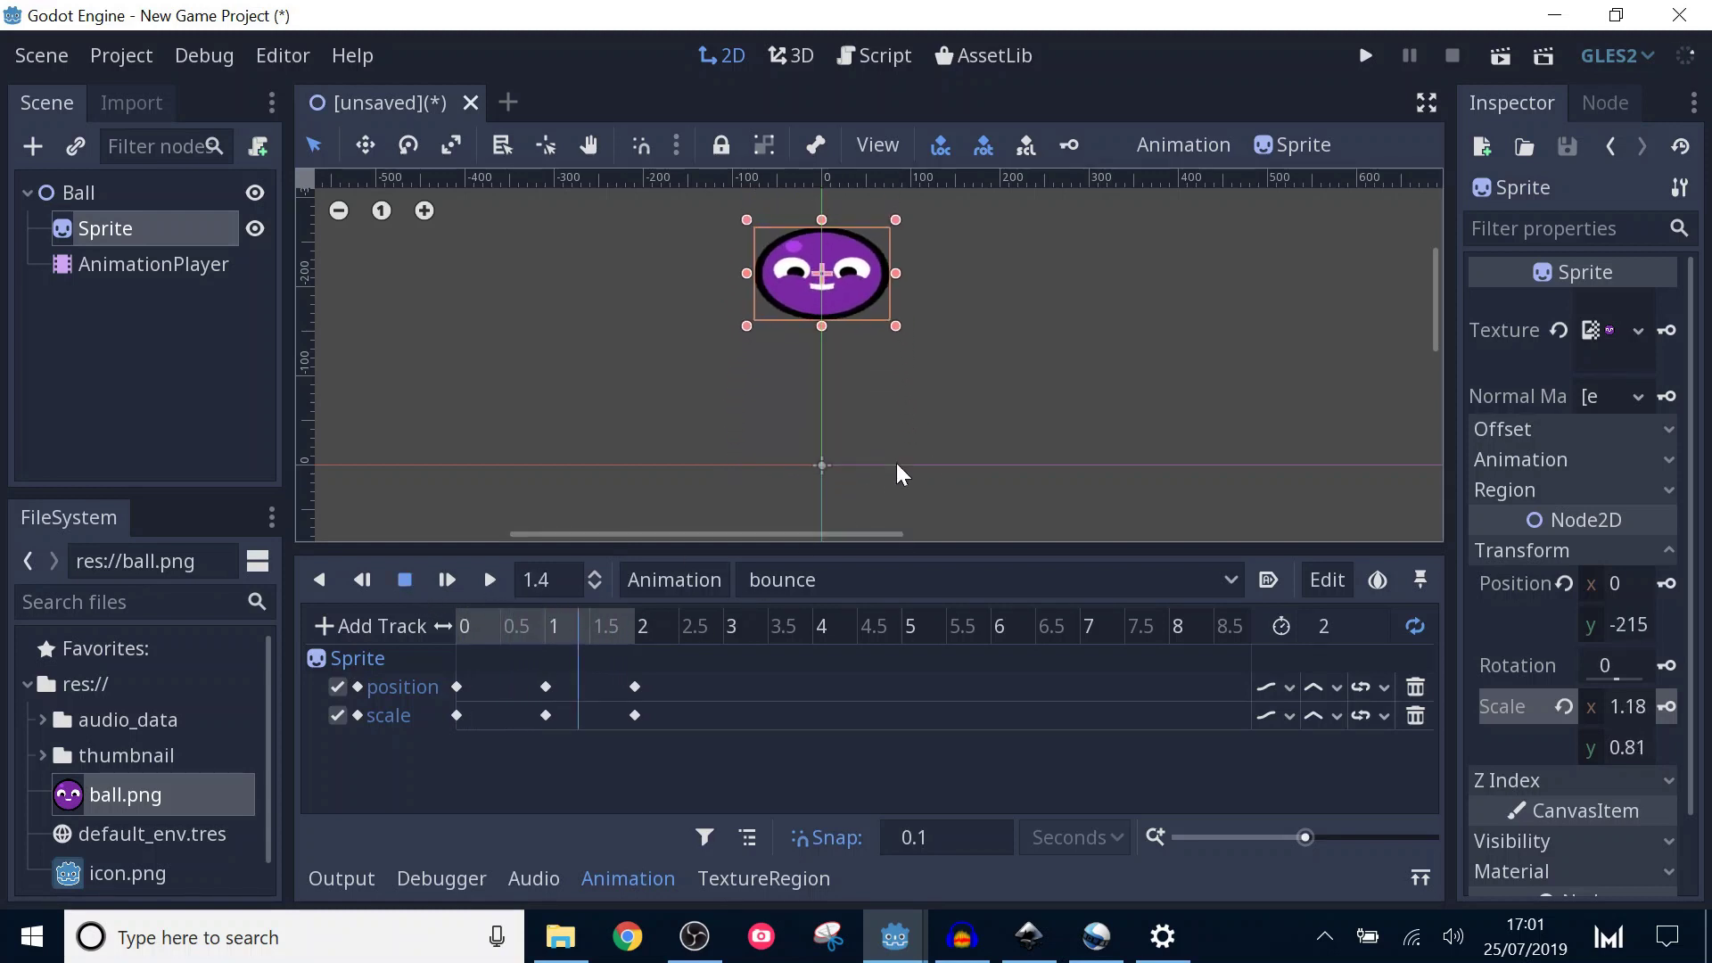
left_click_drag(569, 622, 476, 639)
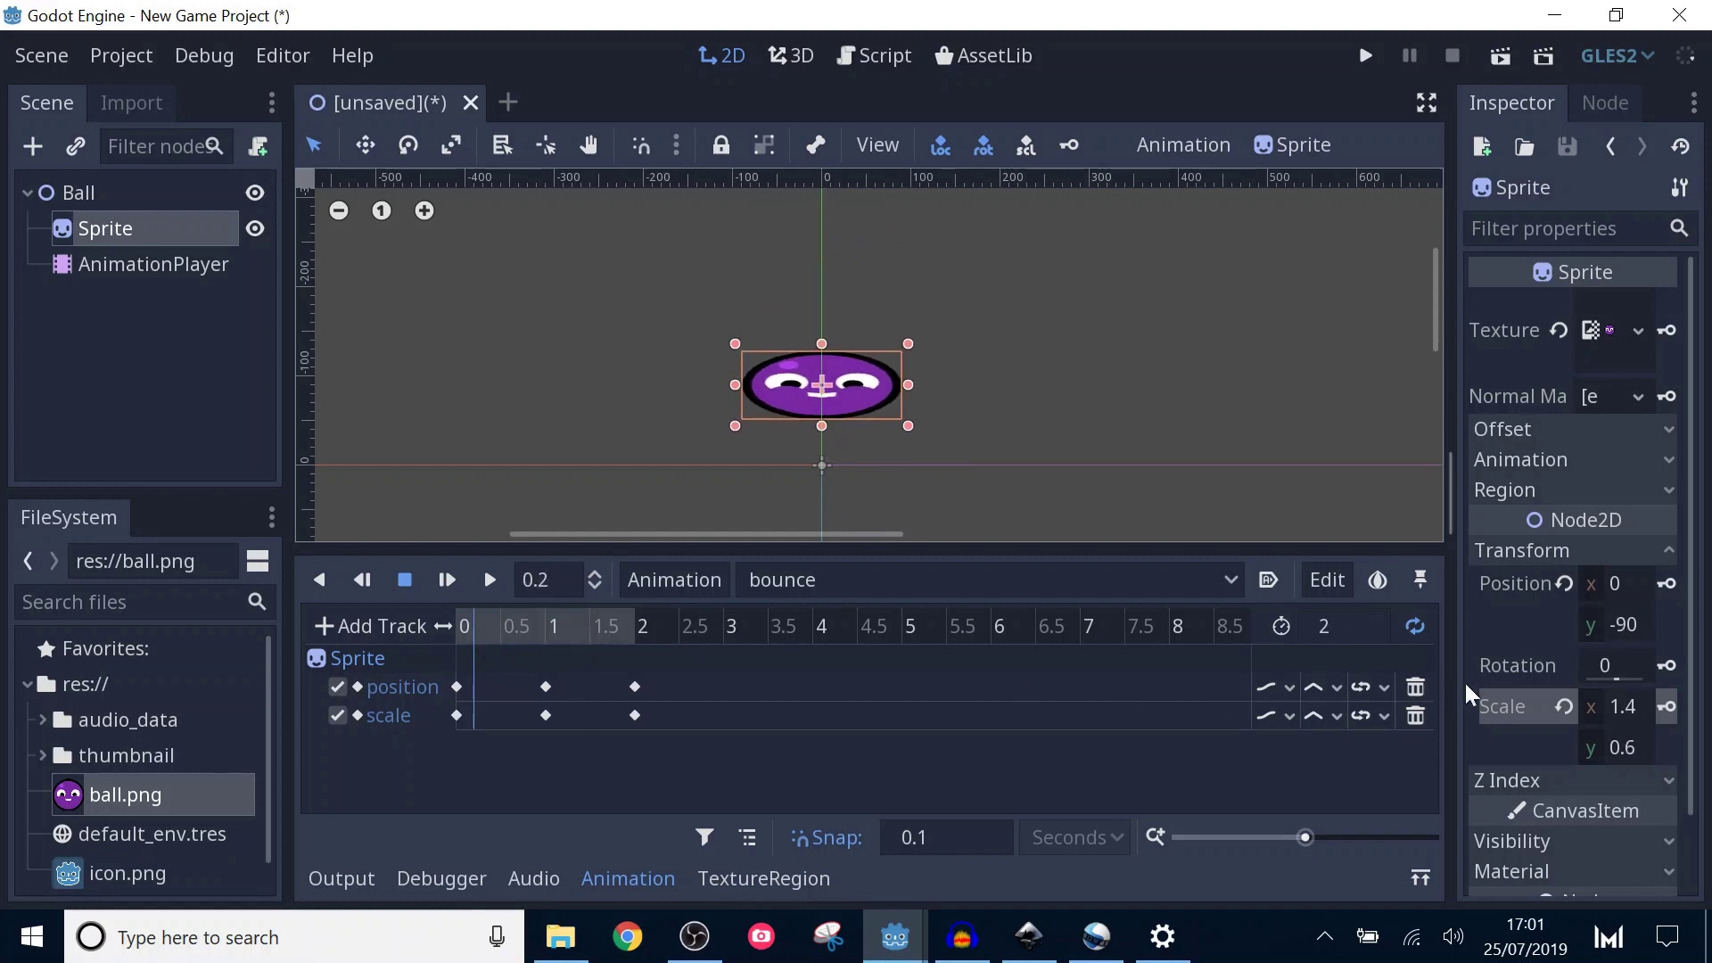
Set the Sprite scale to 0.5 × 1.5 and insert a scale key at 0.2 seconds.
left_click(1613, 706)
type("0.5")
key("Tab")
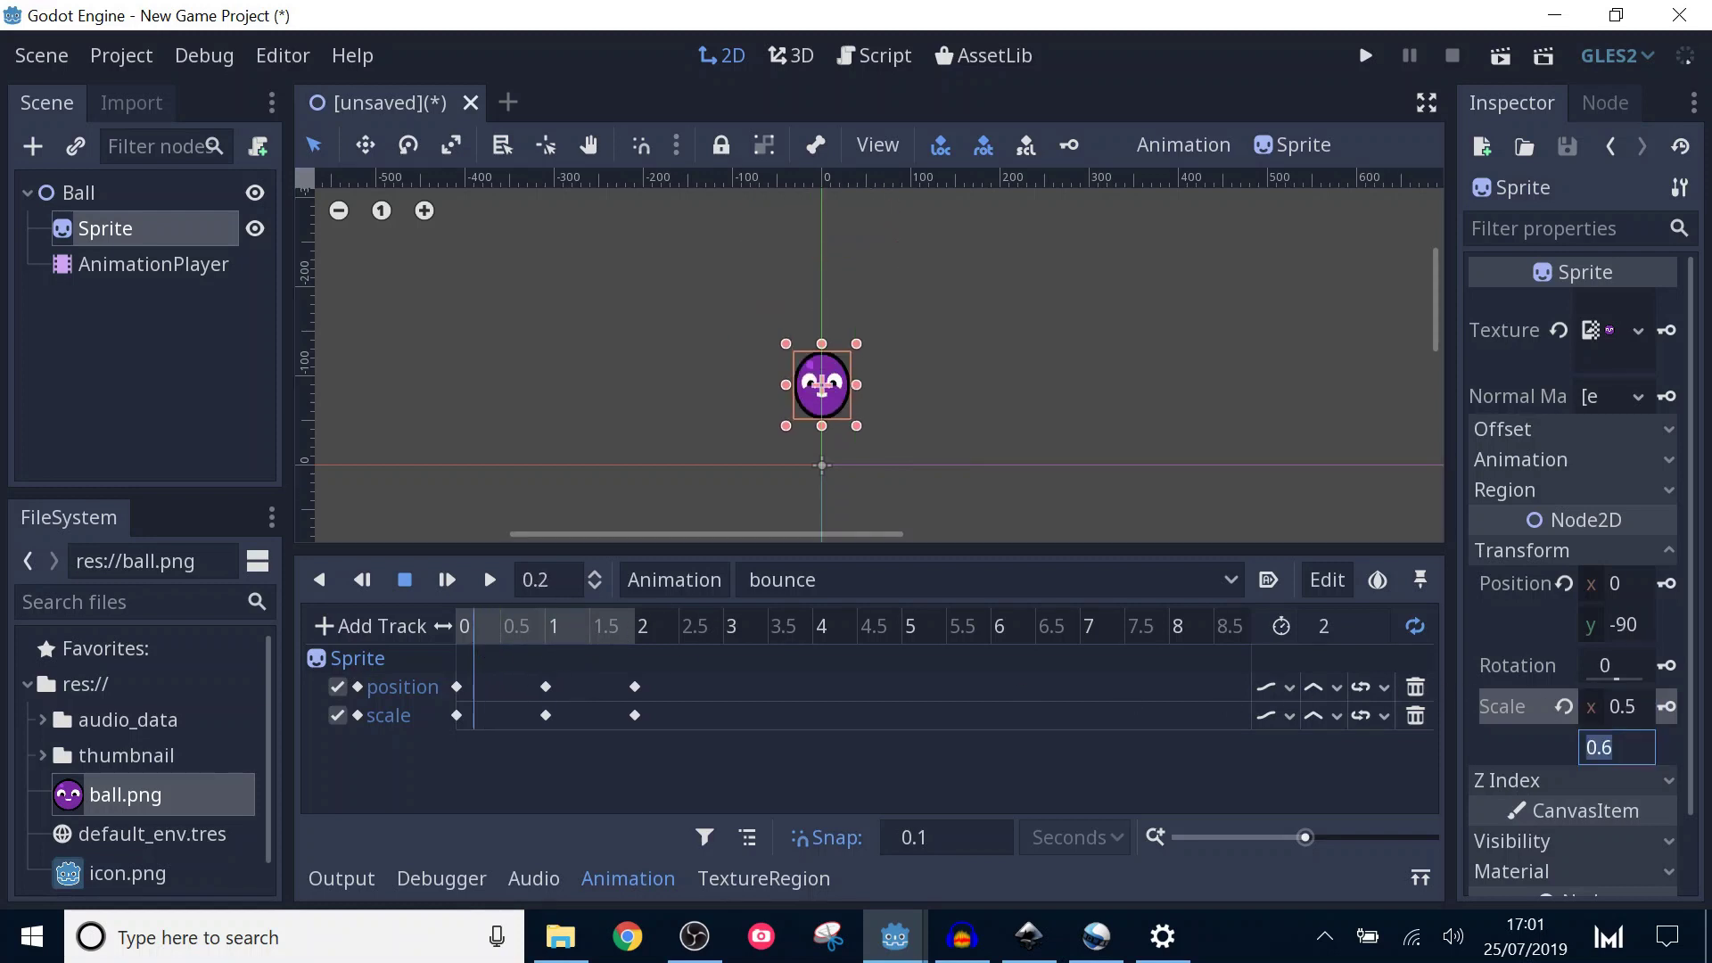
type("1.5")
key("Return")
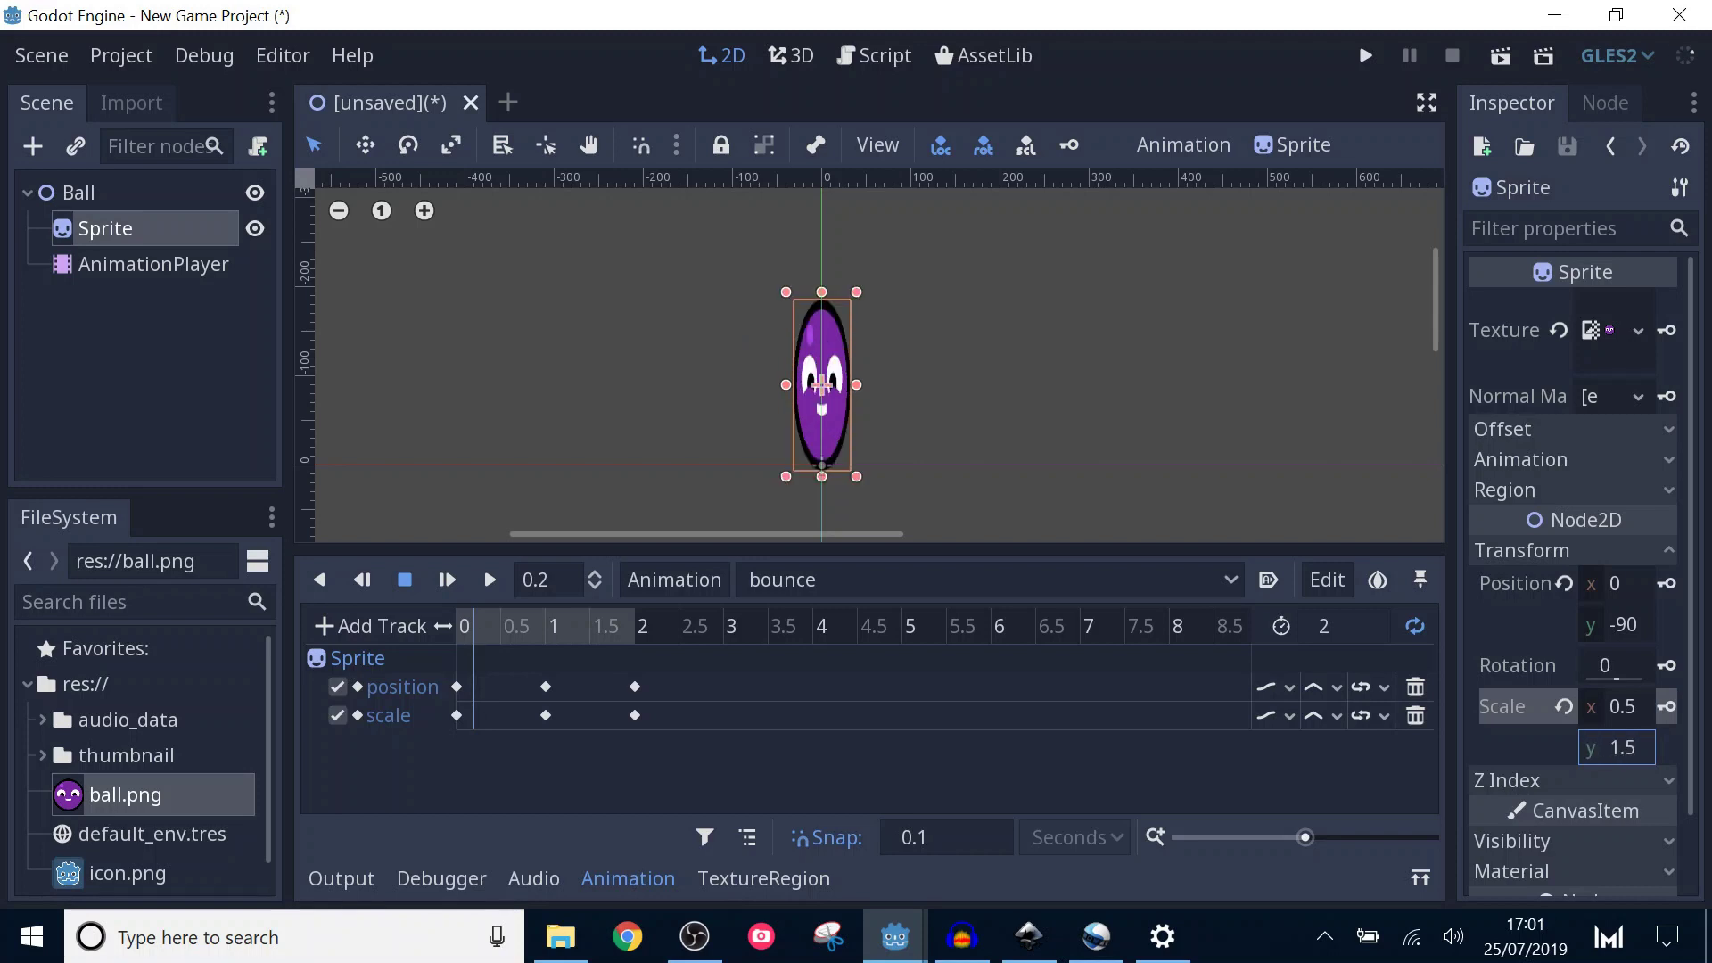
left_click(1666, 706)
left_click_drag(484, 627, 619, 654)
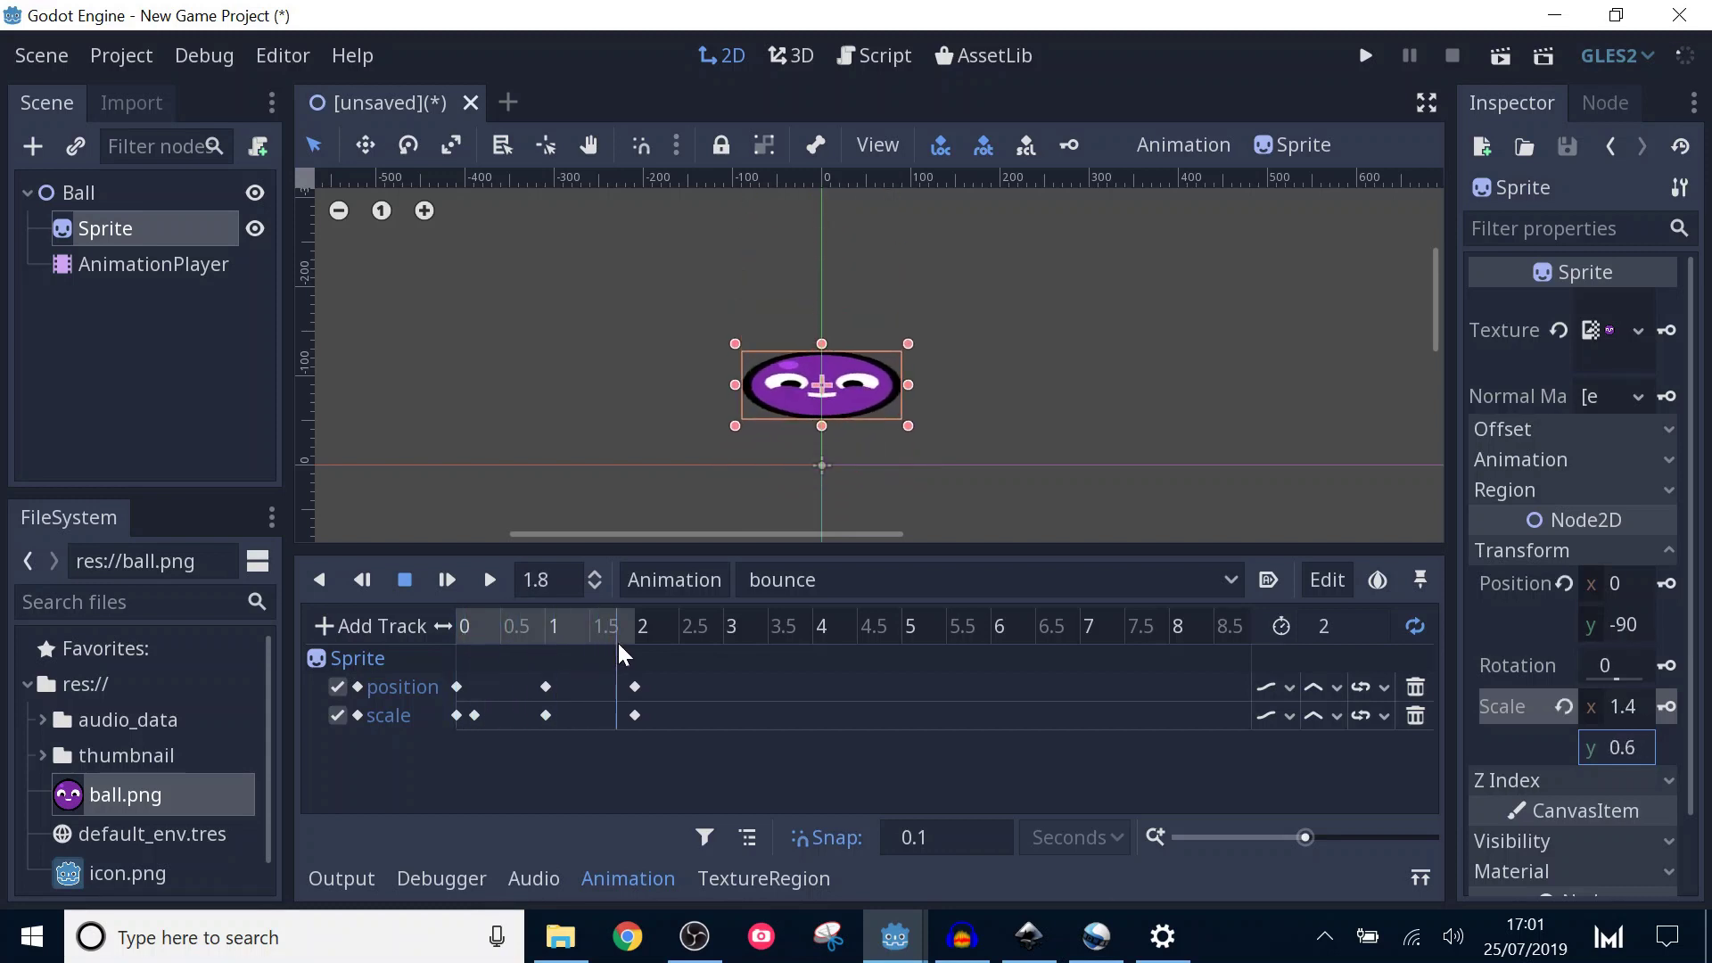
Duplicate the 0.2-second stretch scale key to 1.8 seconds.
right_click(474, 717)
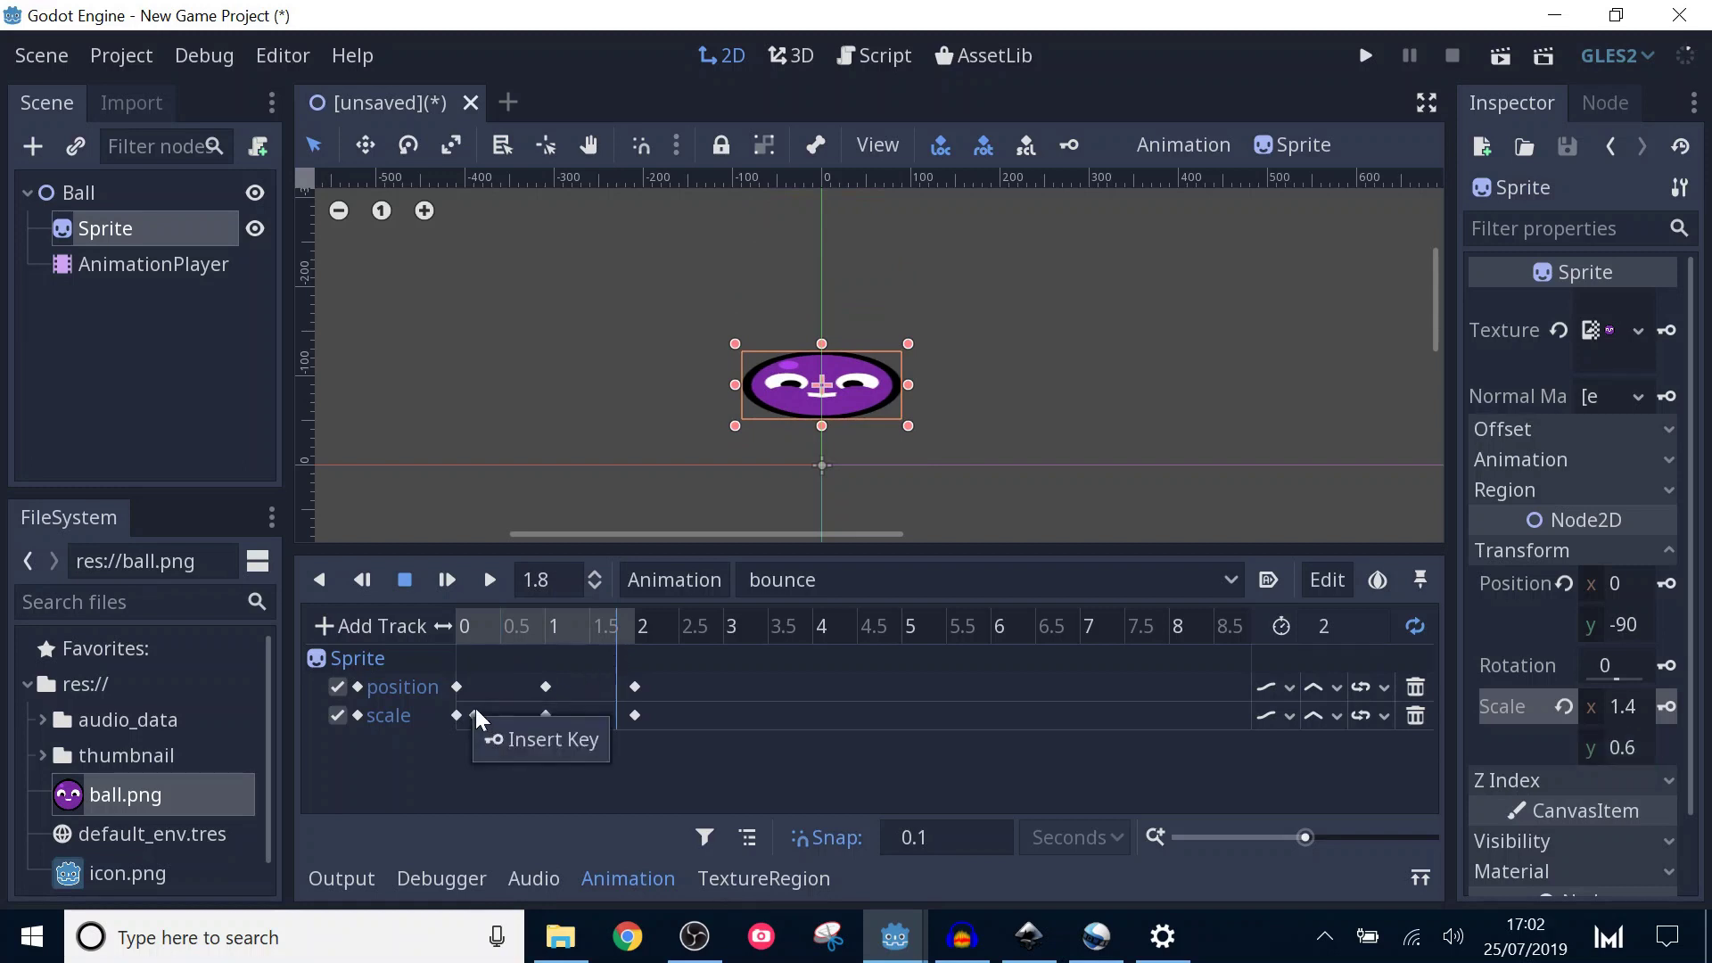
left_click(474, 715)
right_click(474, 715)
left_click(527, 803)
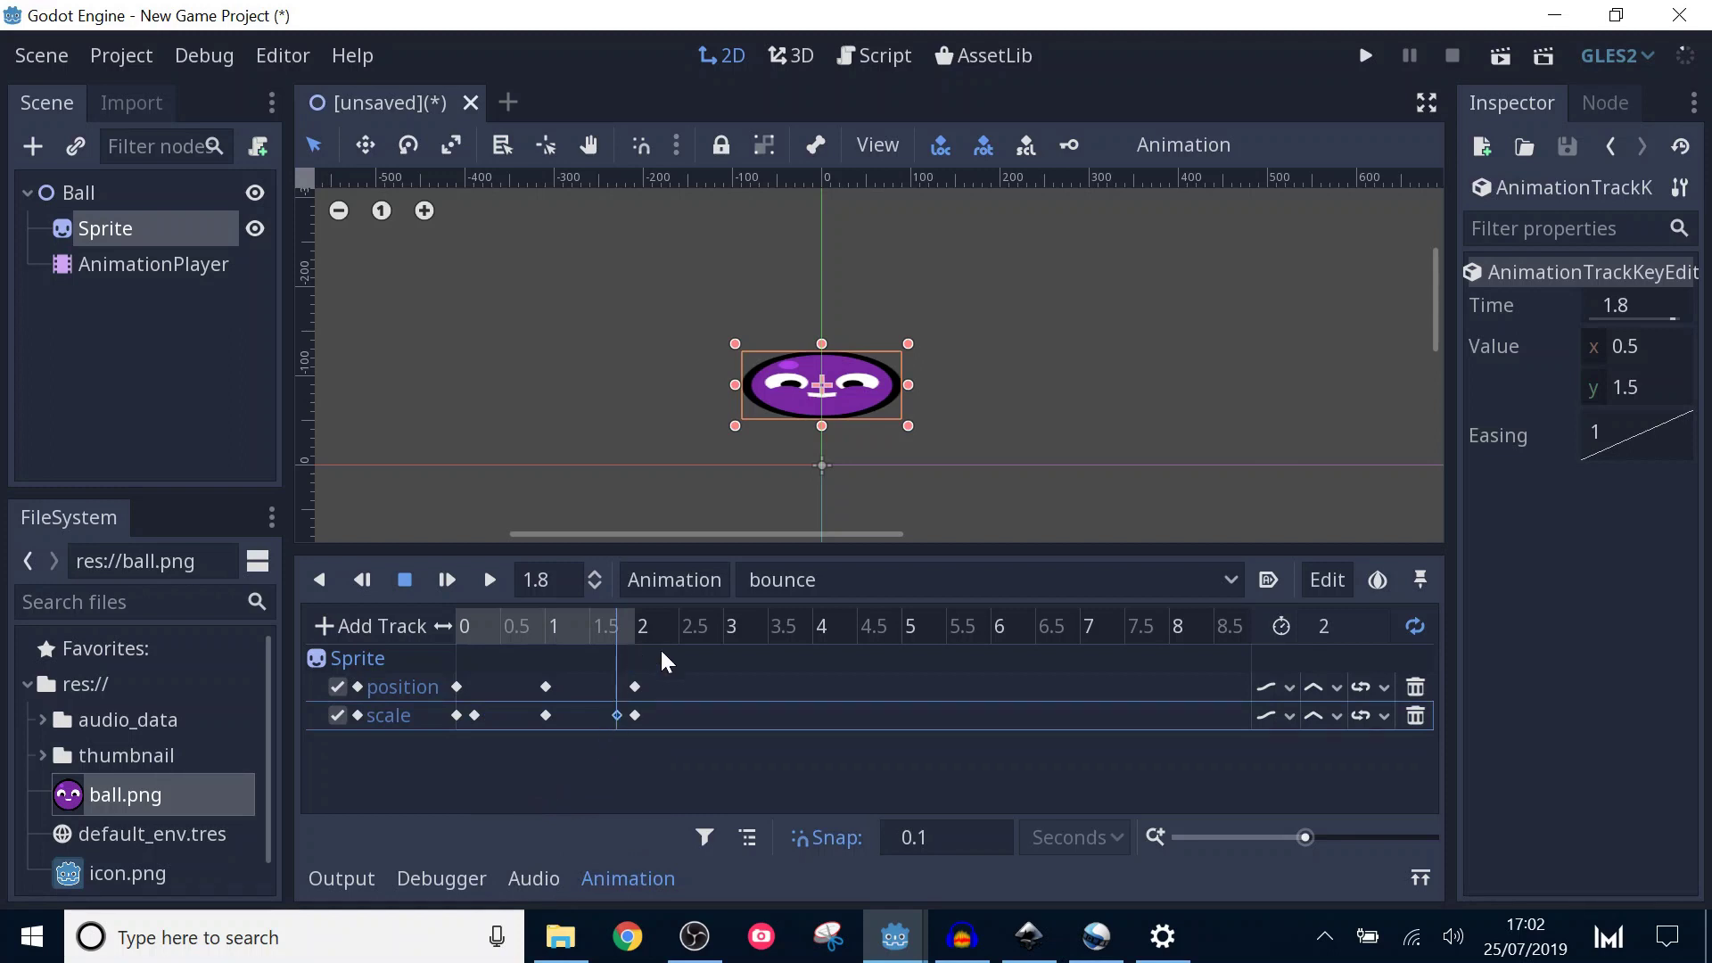
Key the Sprite scale as 1.2 × 0.8 at 0.8 seconds.
left_click_drag(587, 646, 529, 649)
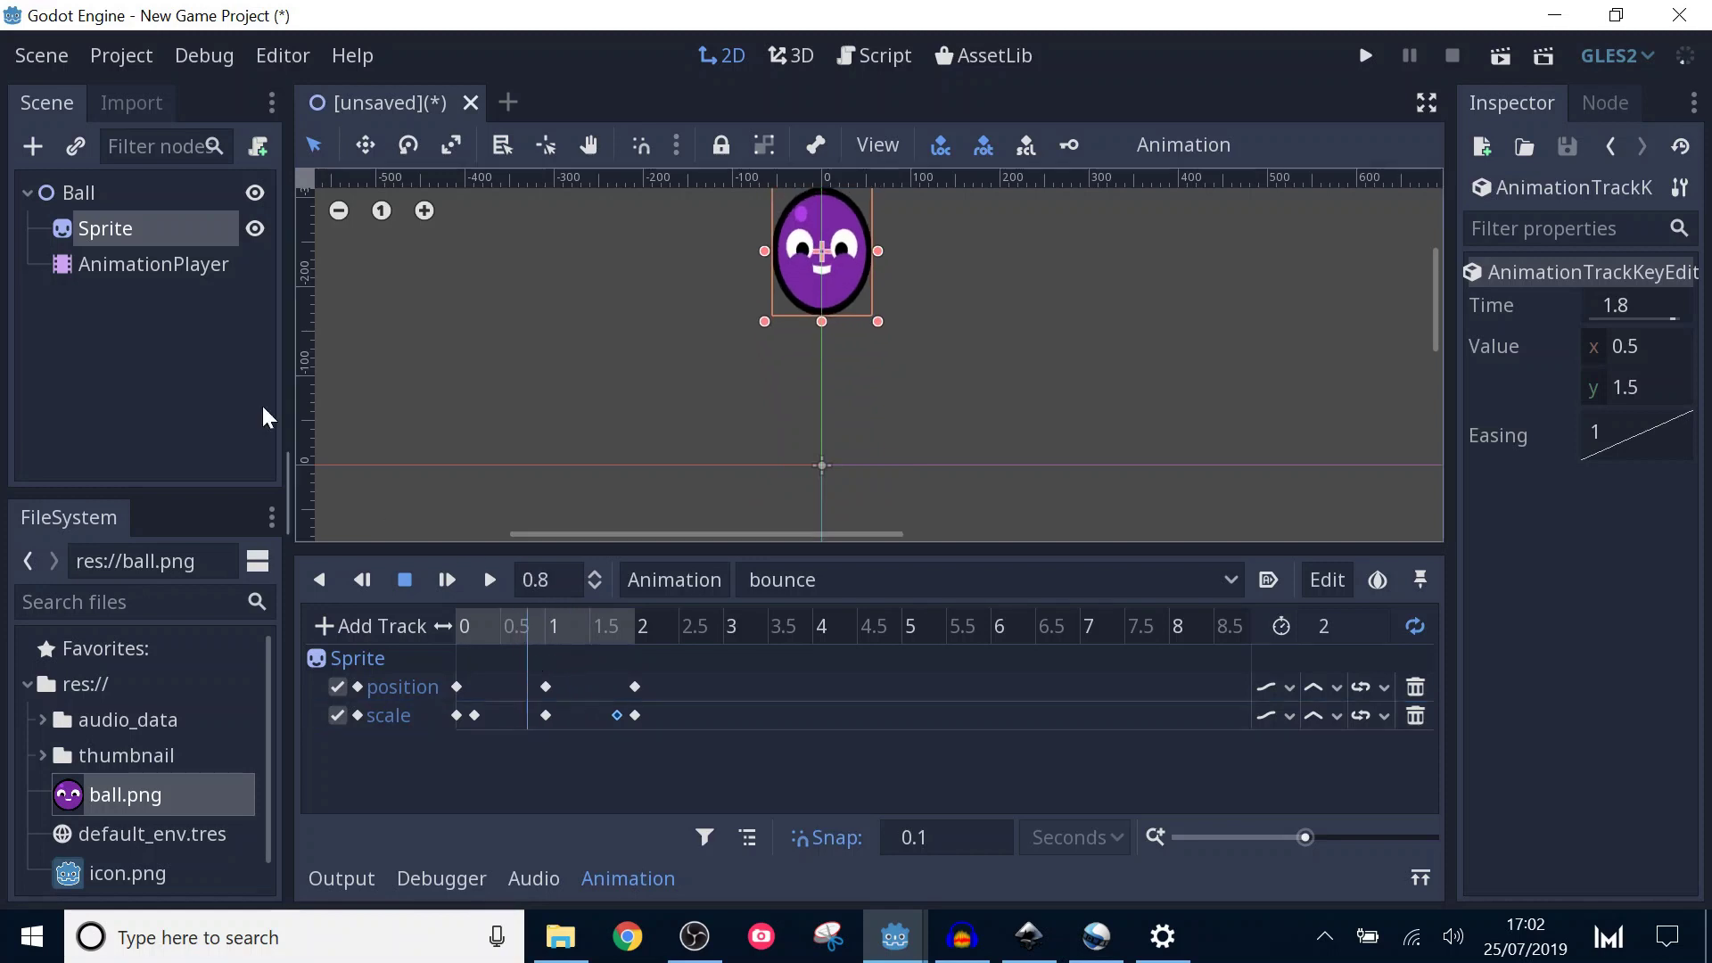
left_click(169, 230)
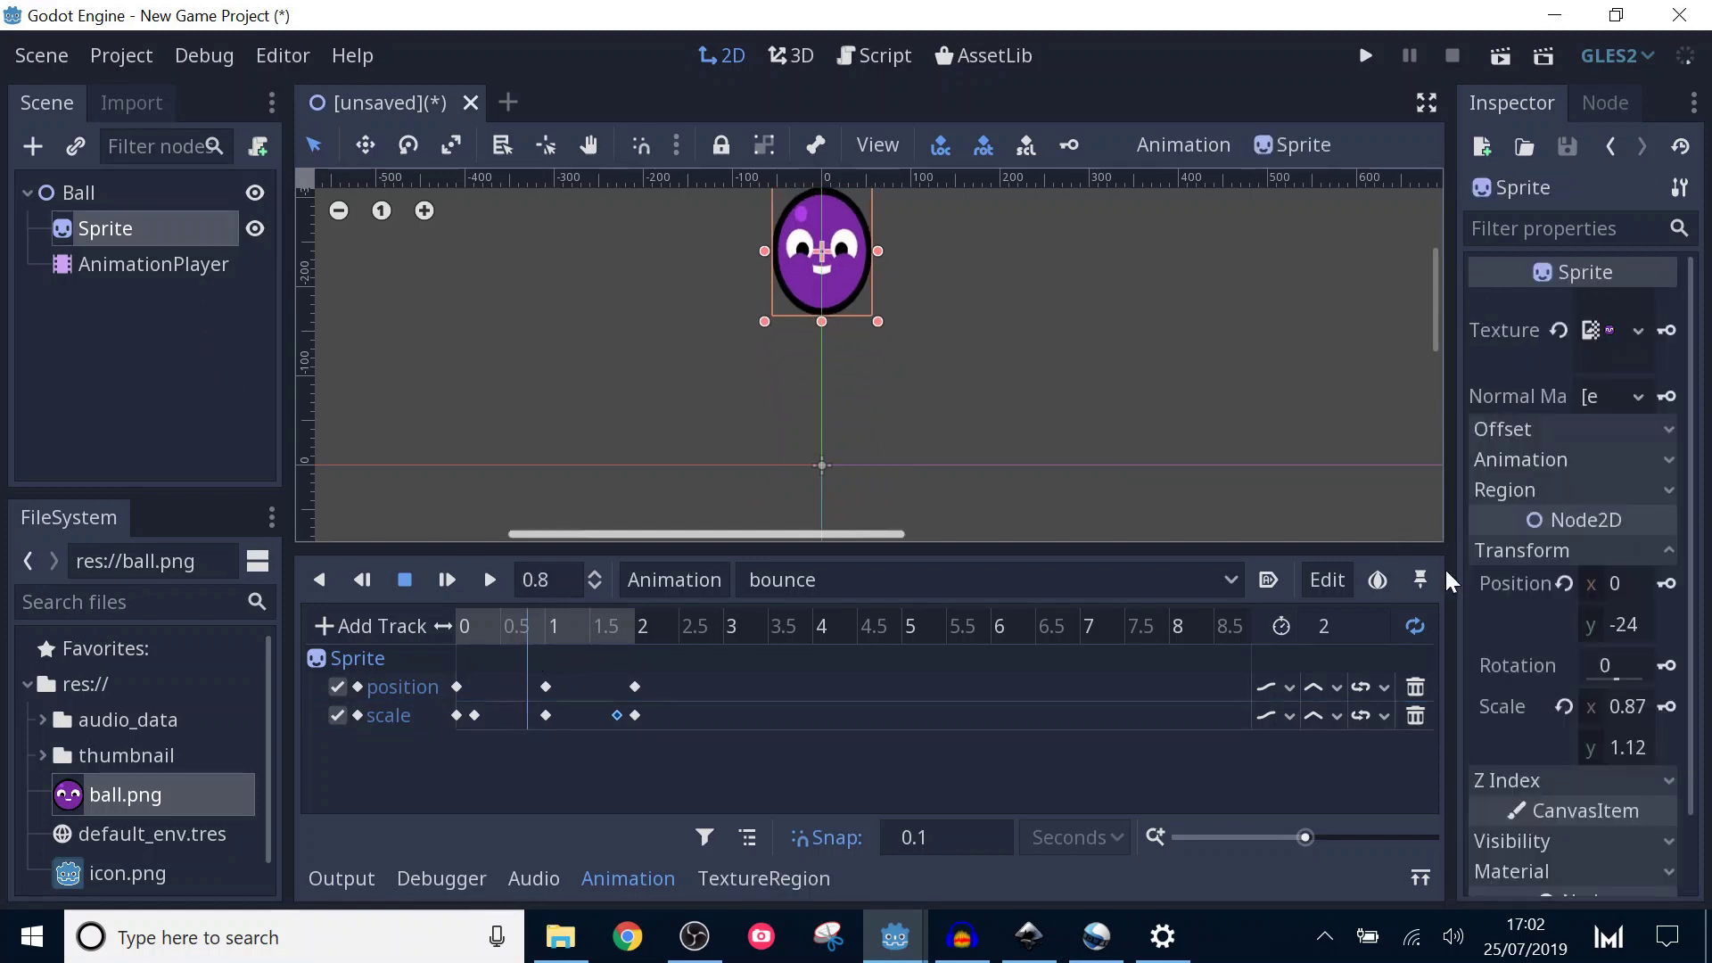
left_click(1610, 707)
type("1.2")
key("Tab")
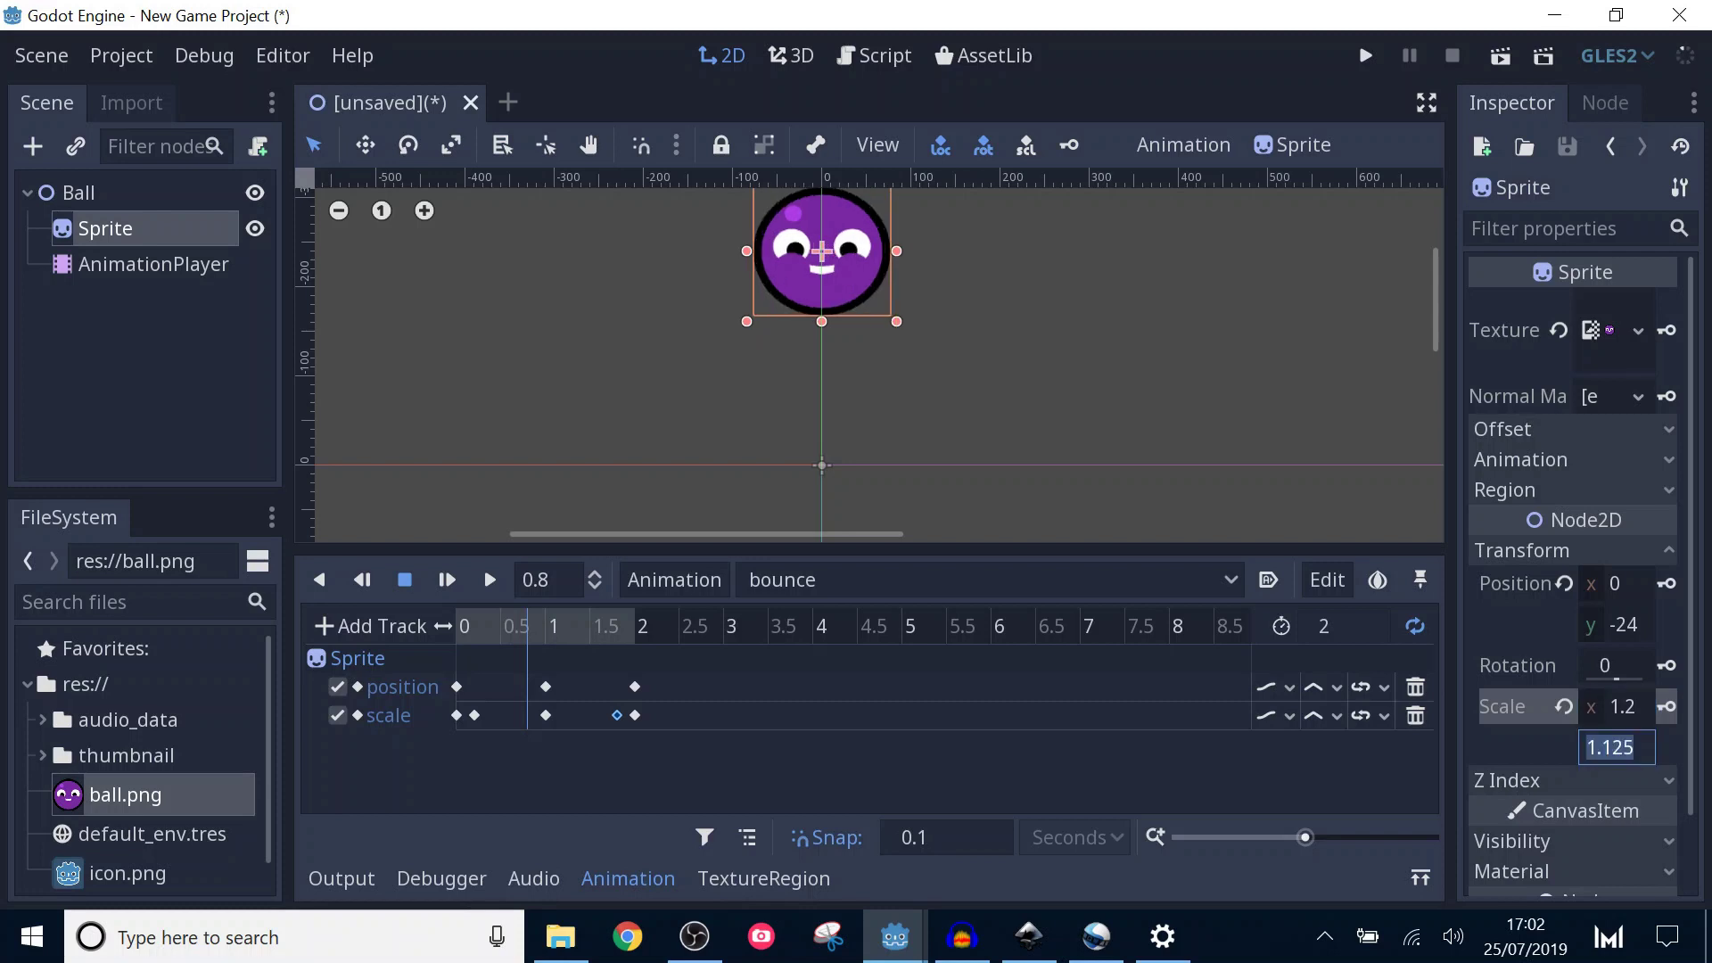
type("0.8")
key("Return")
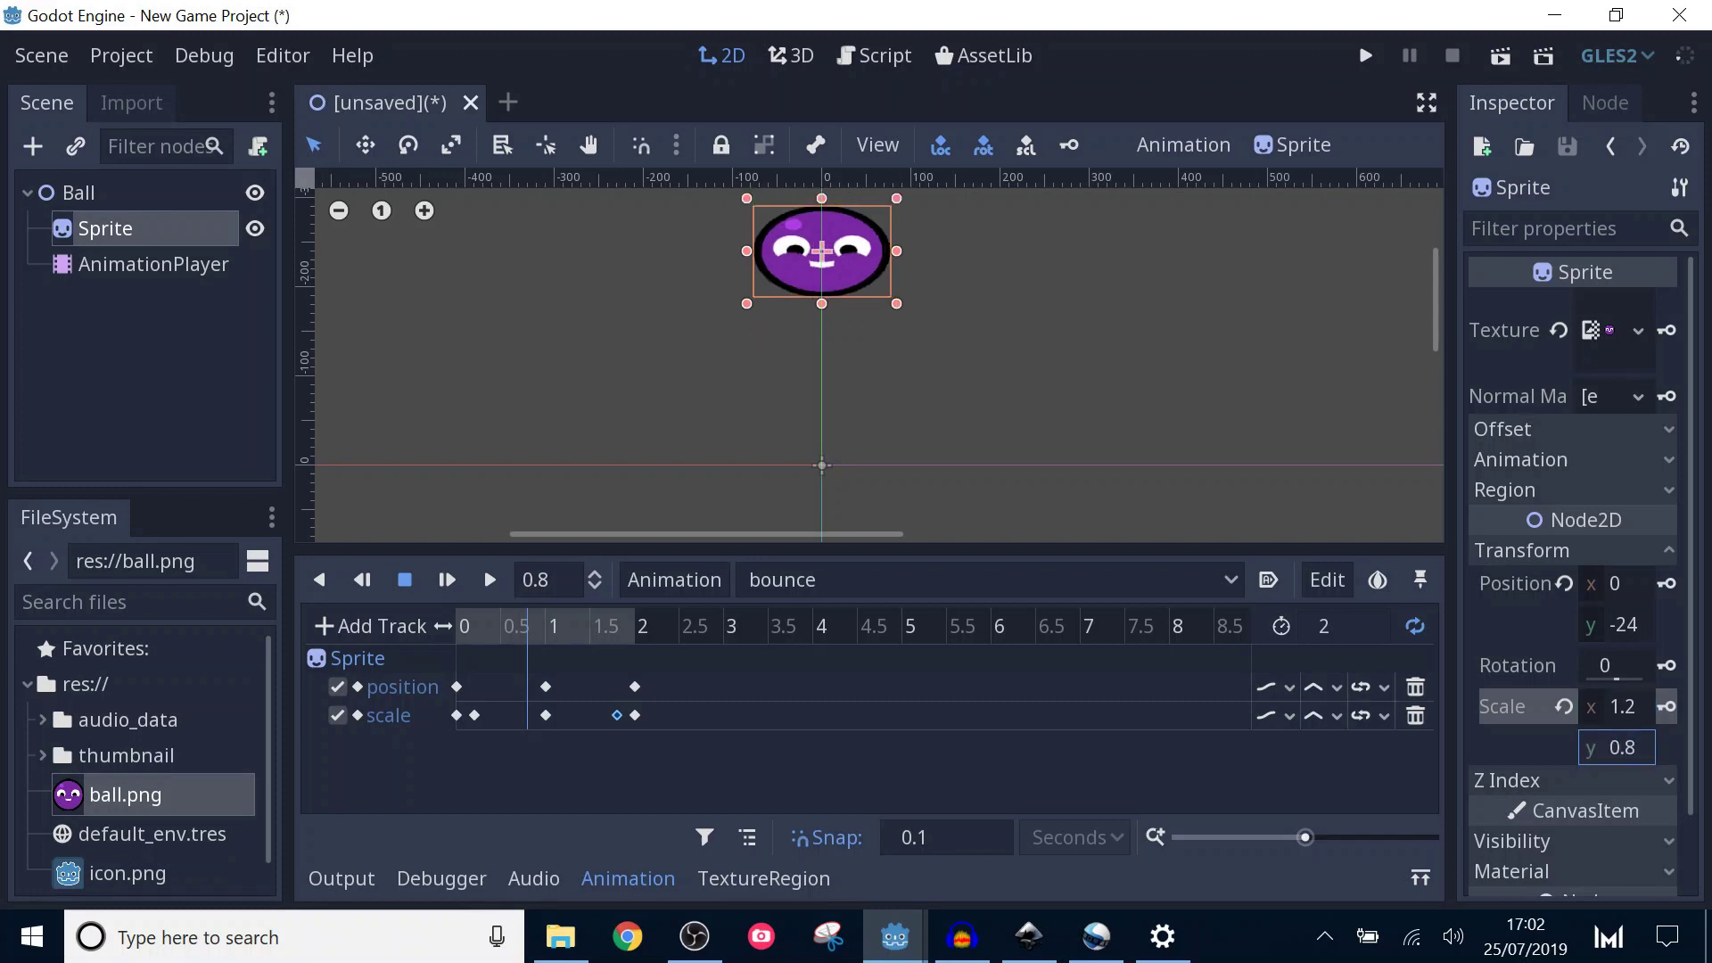
left_click(1667, 706)
Set the Sprite scale to 0.8 × 1.2 at 1.2 seconds and play the bounce.
left_click_drag(537, 617, 562, 627)
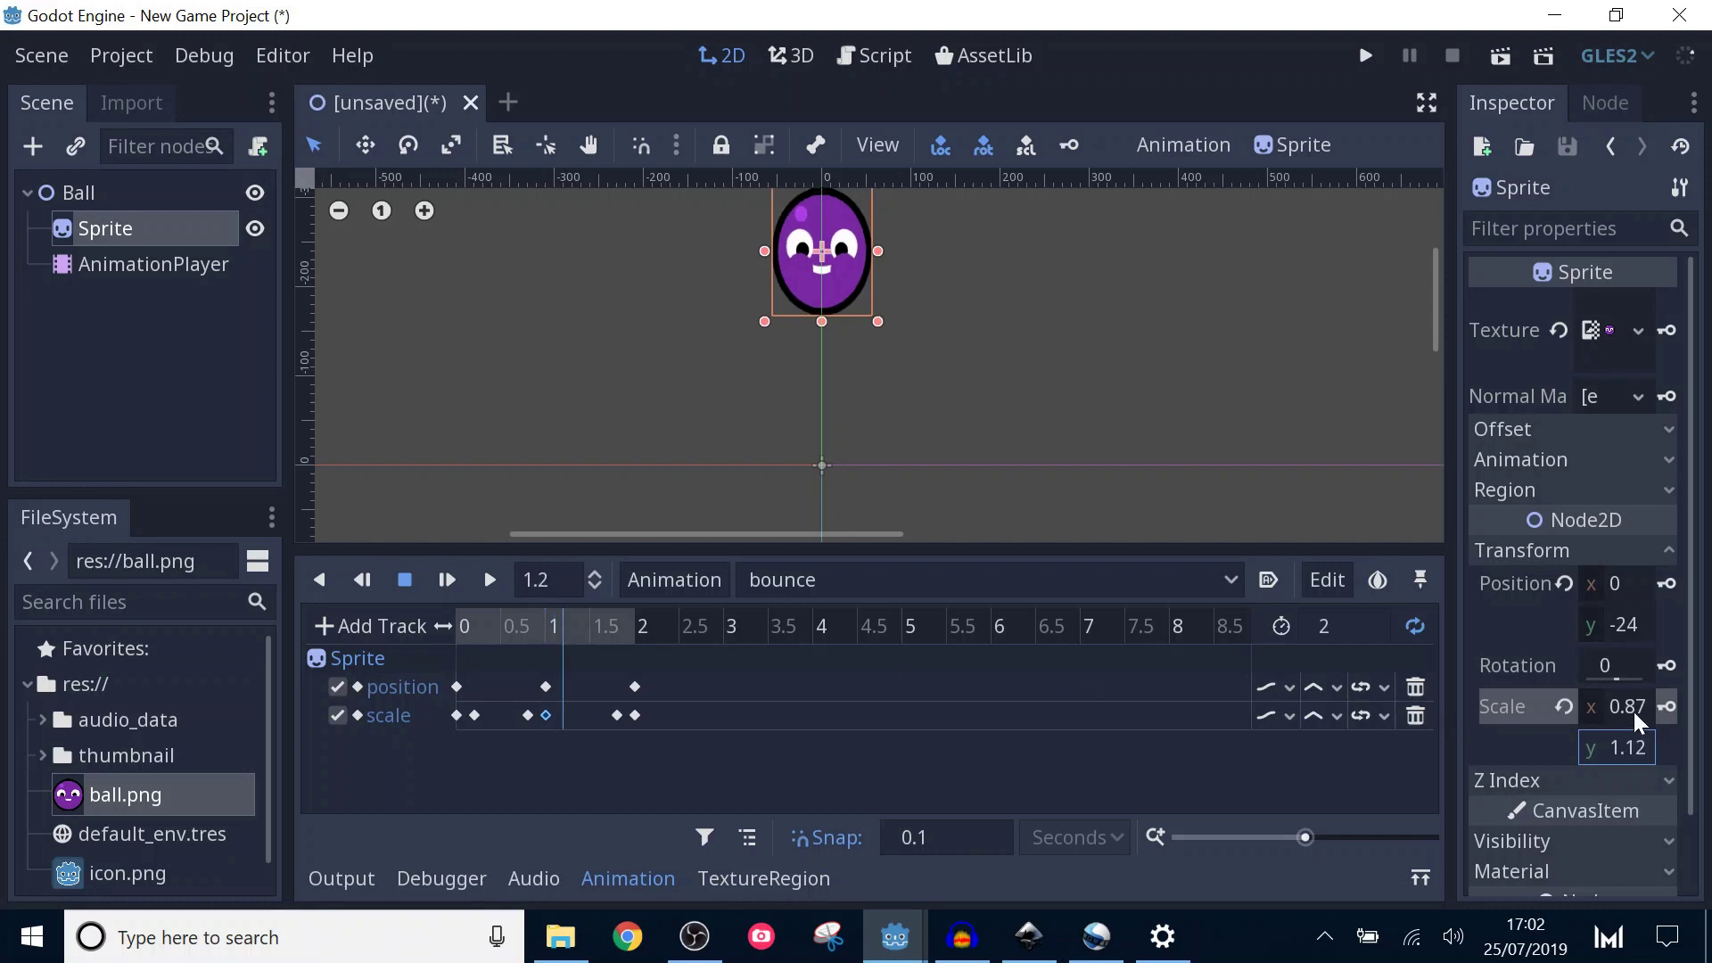
type("0.8")
left_click(1613, 747)
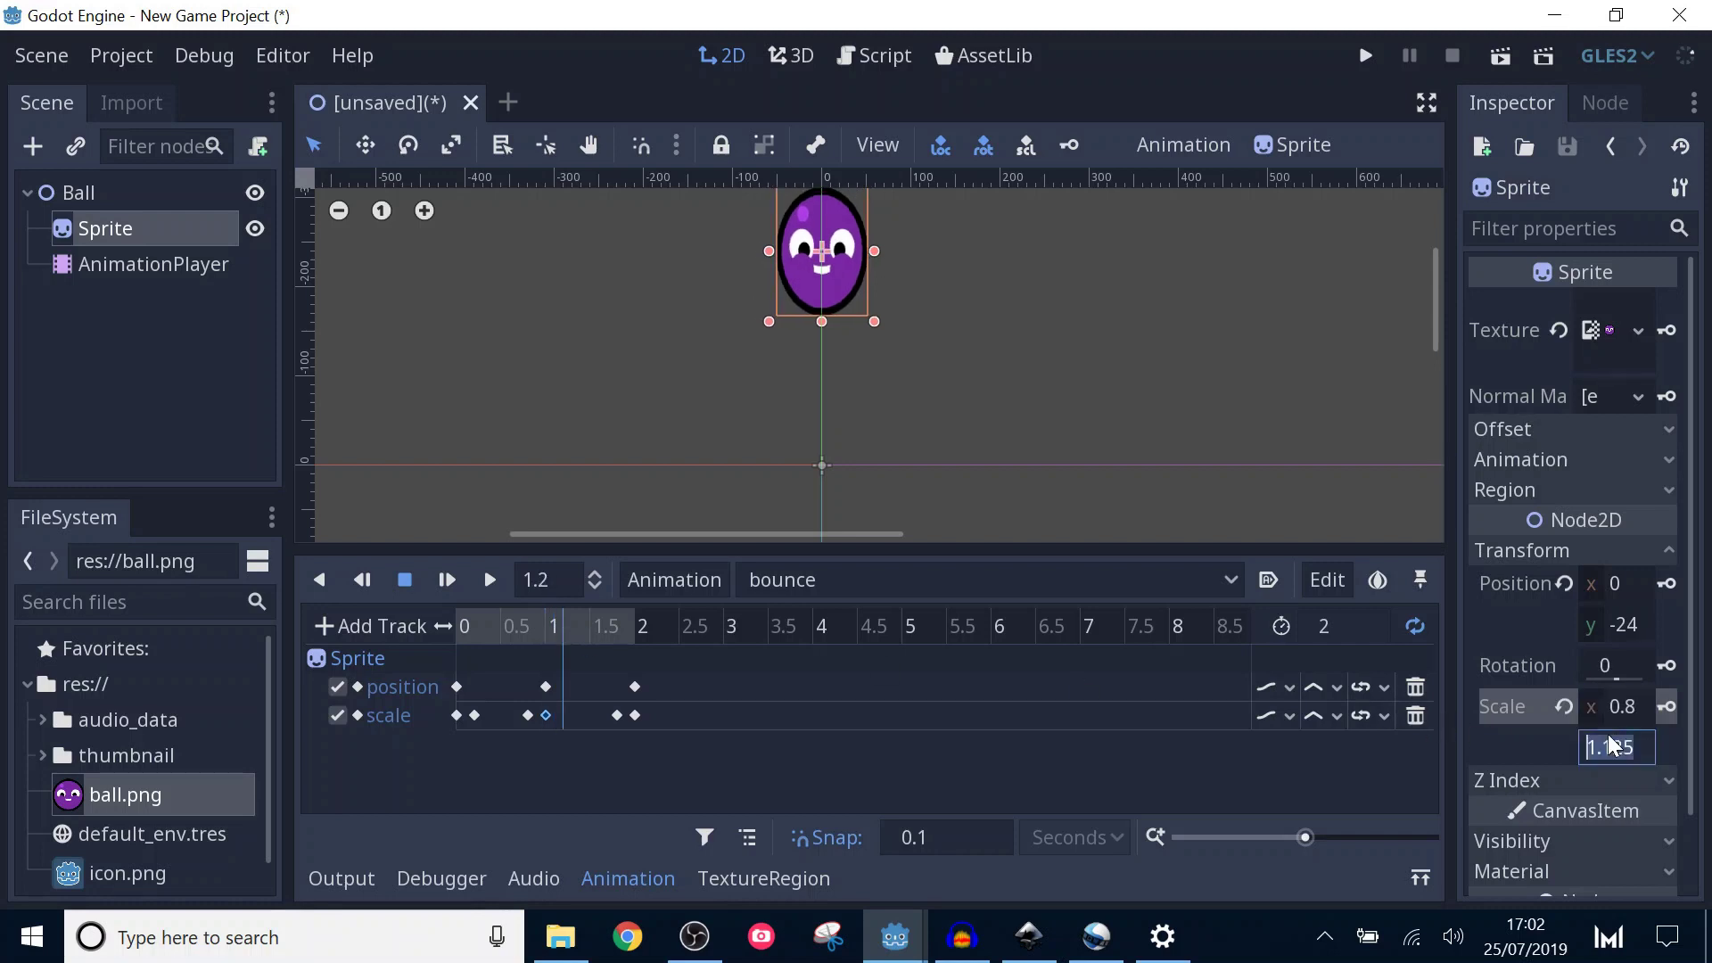
type("1.2")
key("Return")
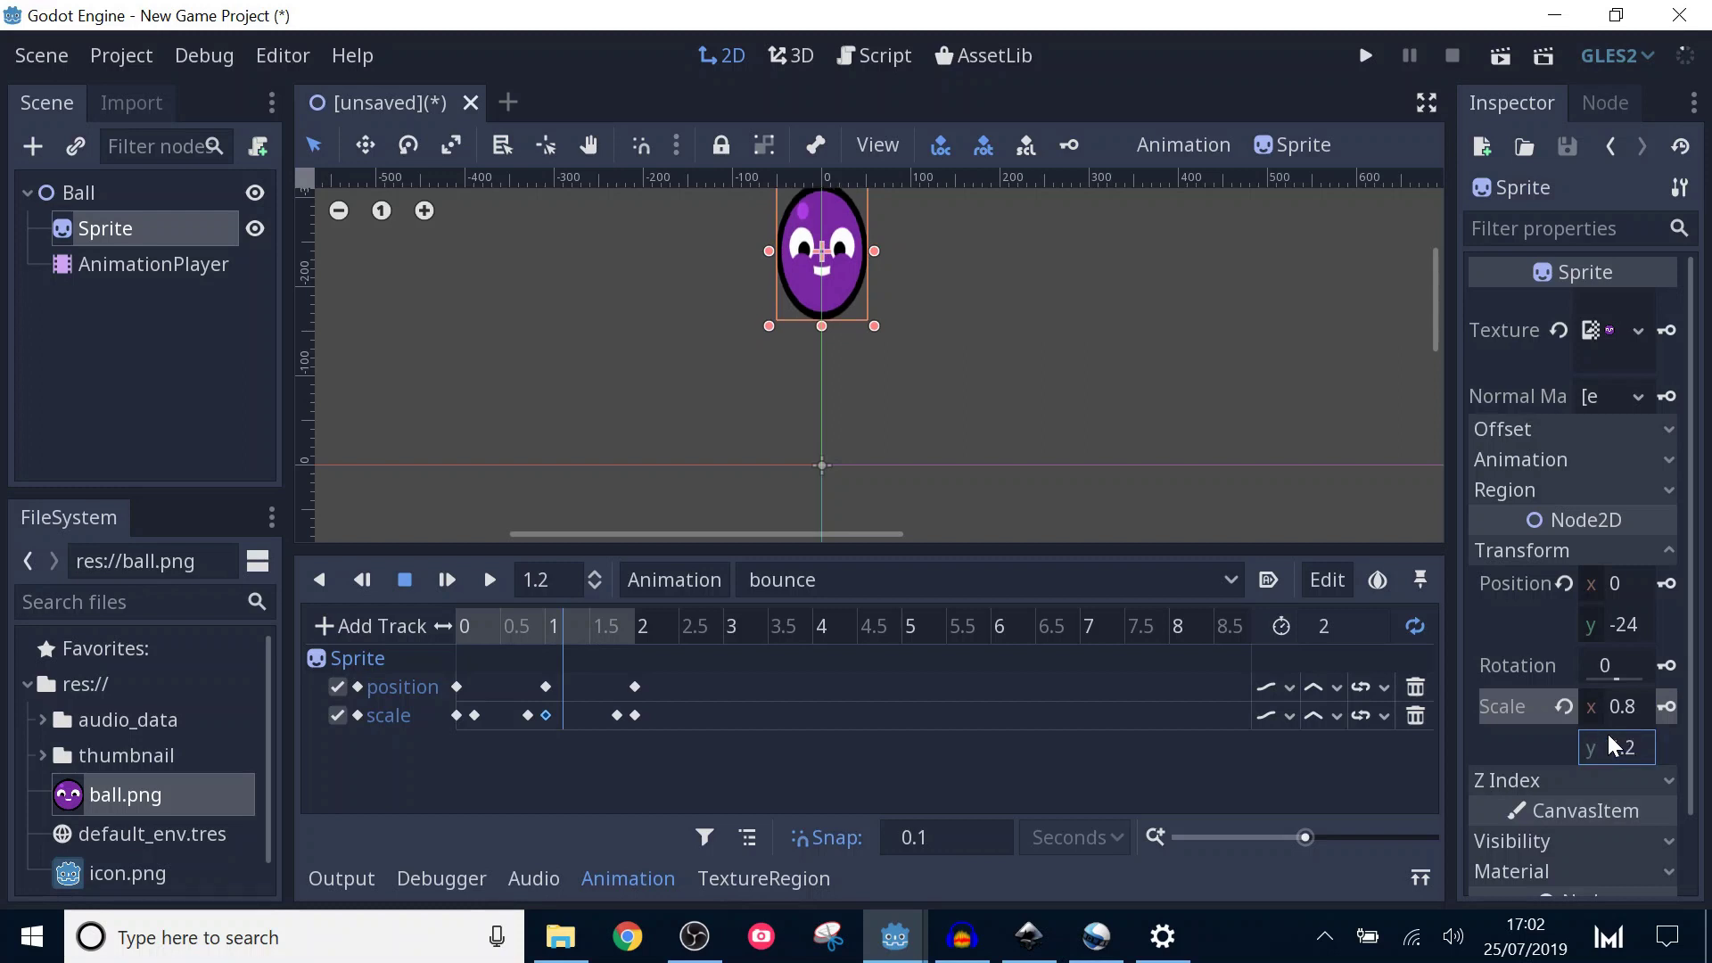
left_click(491, 574)
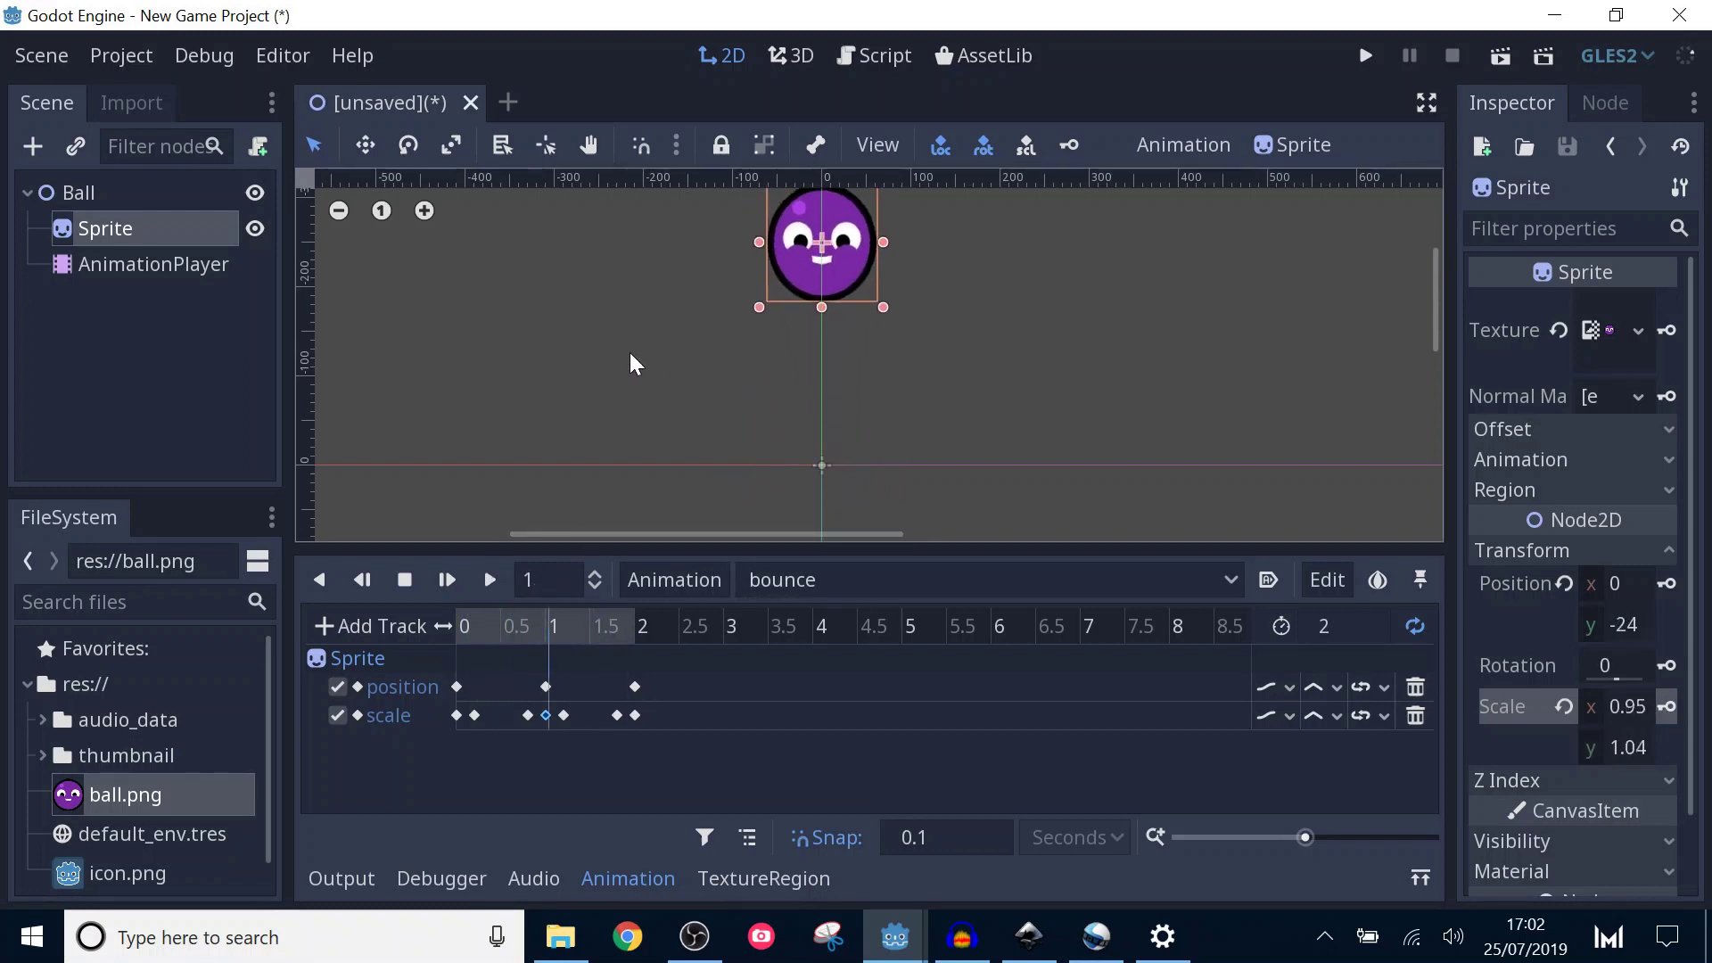
Set the AnimationPlayer's Playback Options Speed to 2 in the Inspector.
left_click(174, 265)
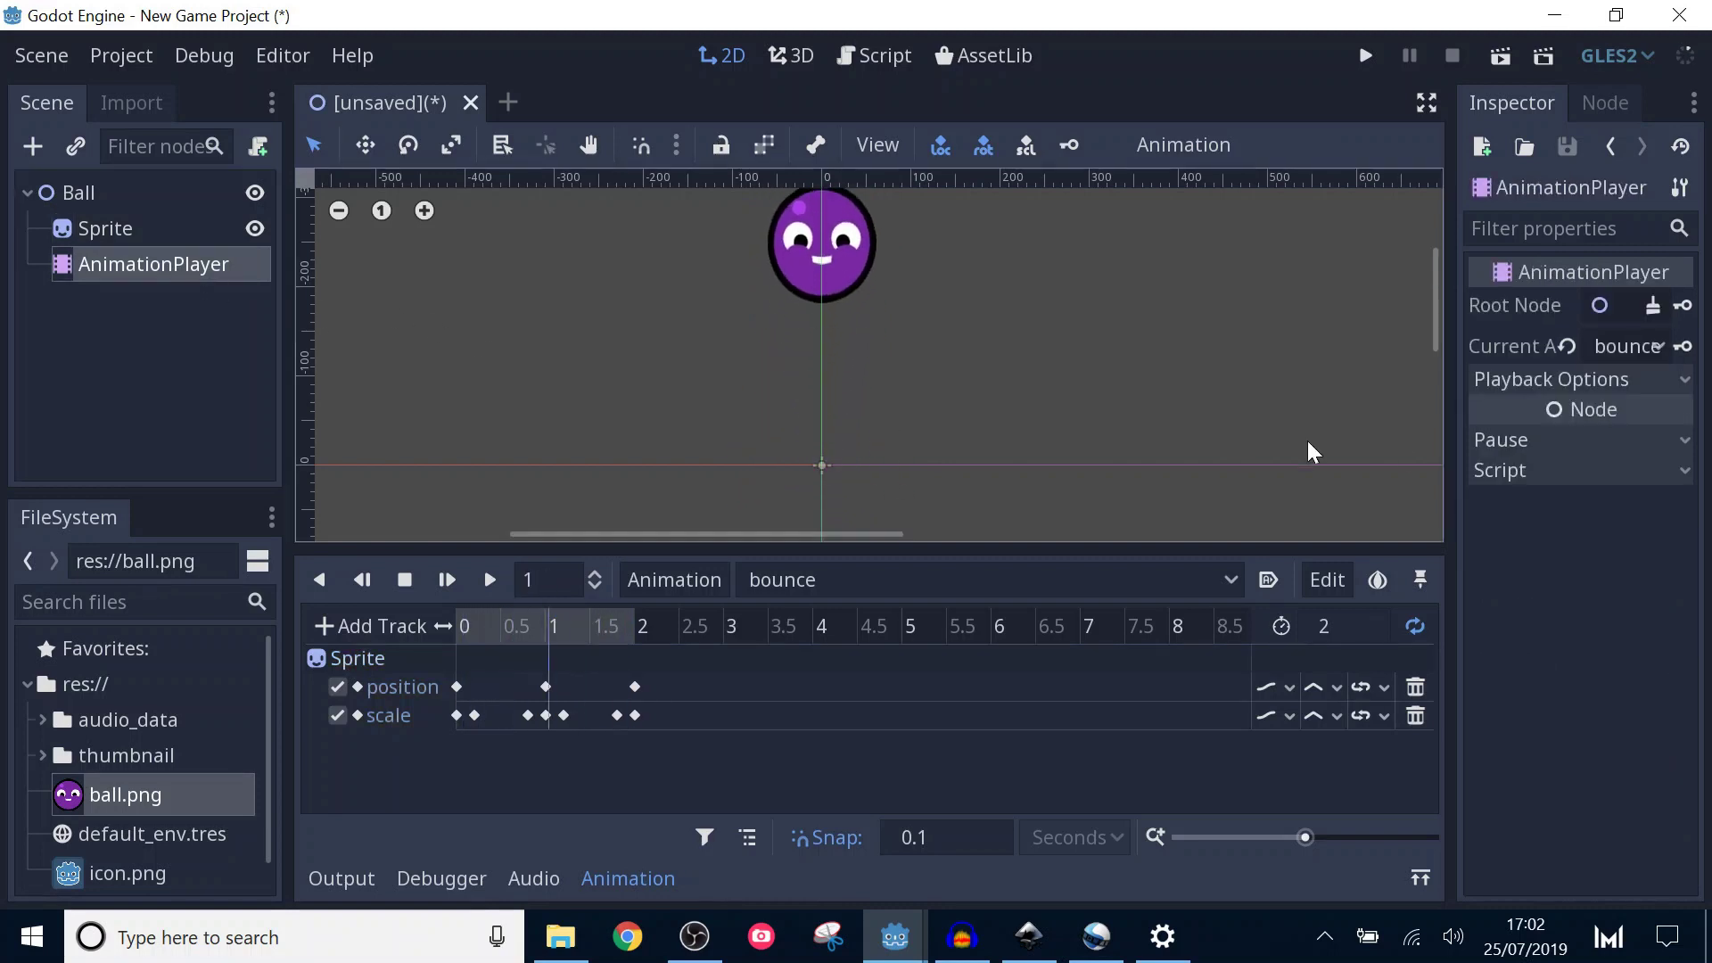
left_click(1555, 381)
left_click(1624, 494)
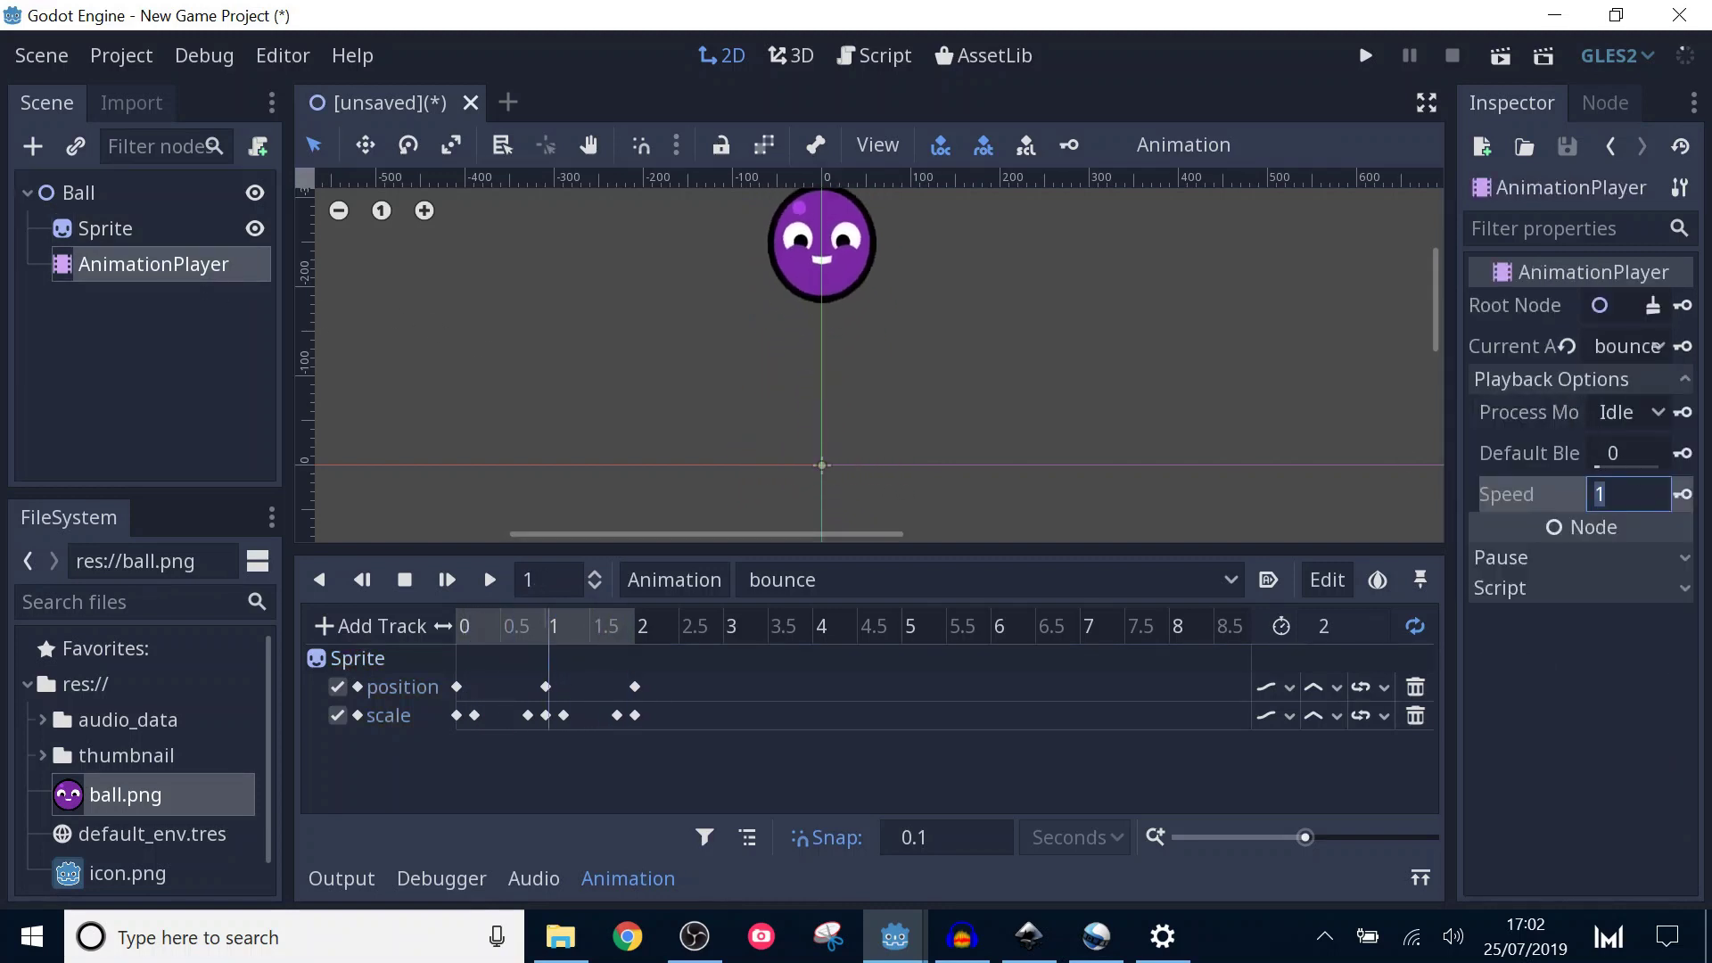
type("2")
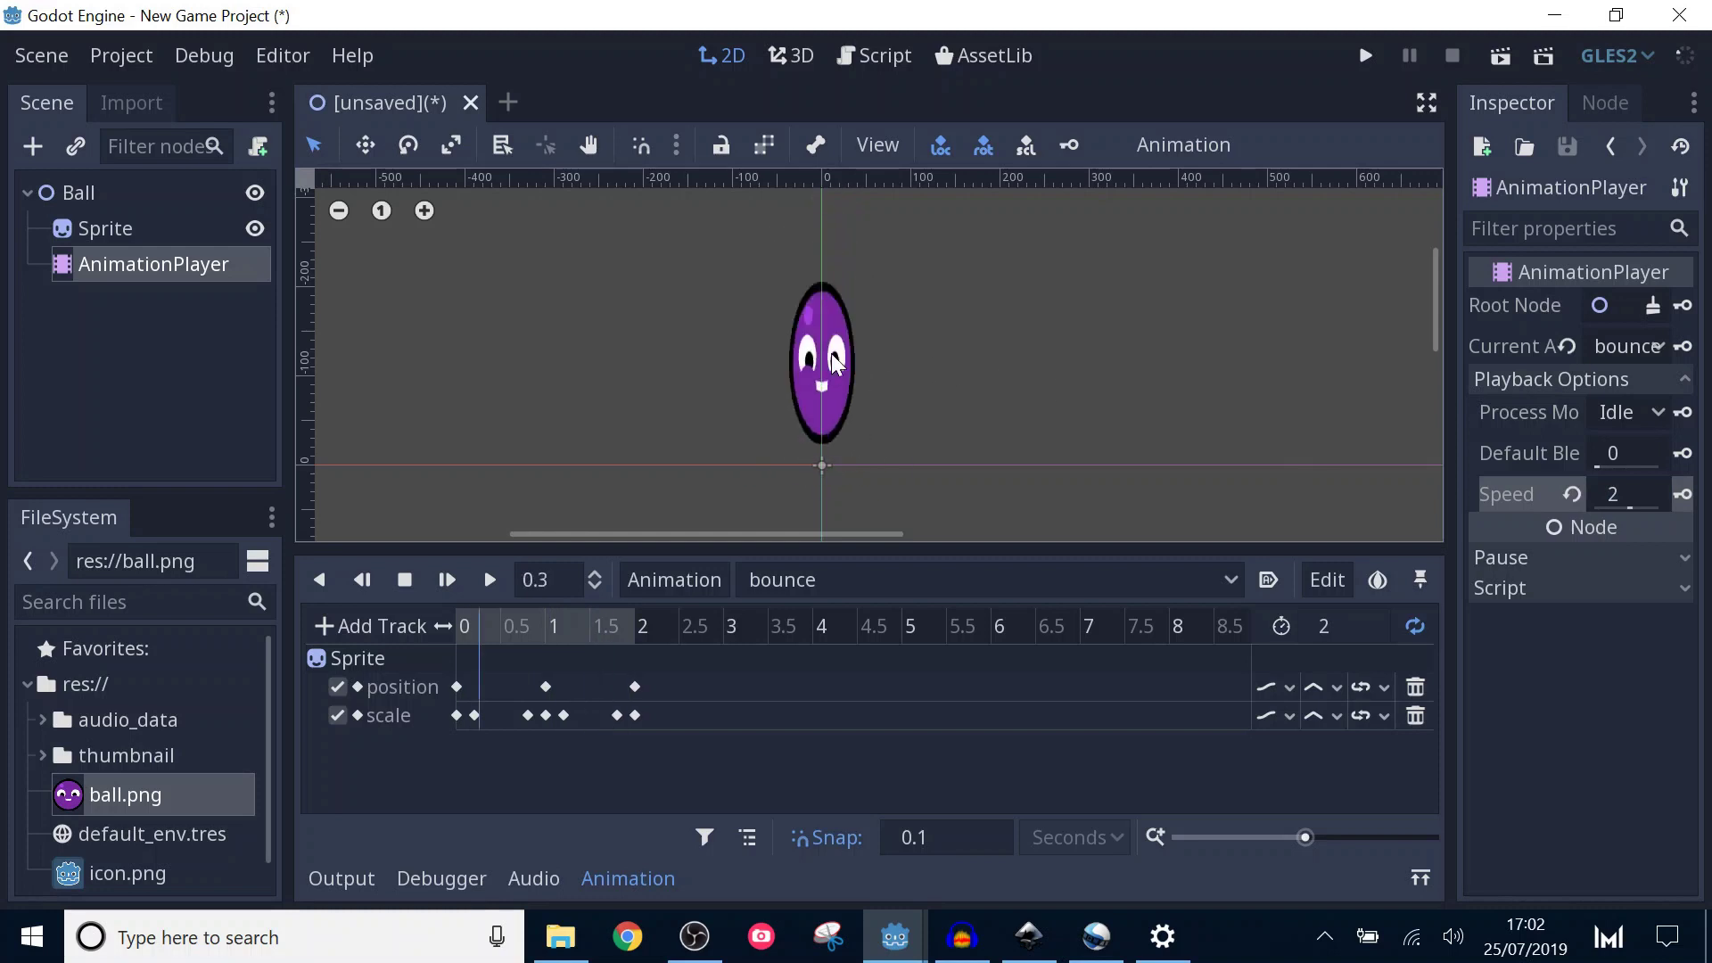